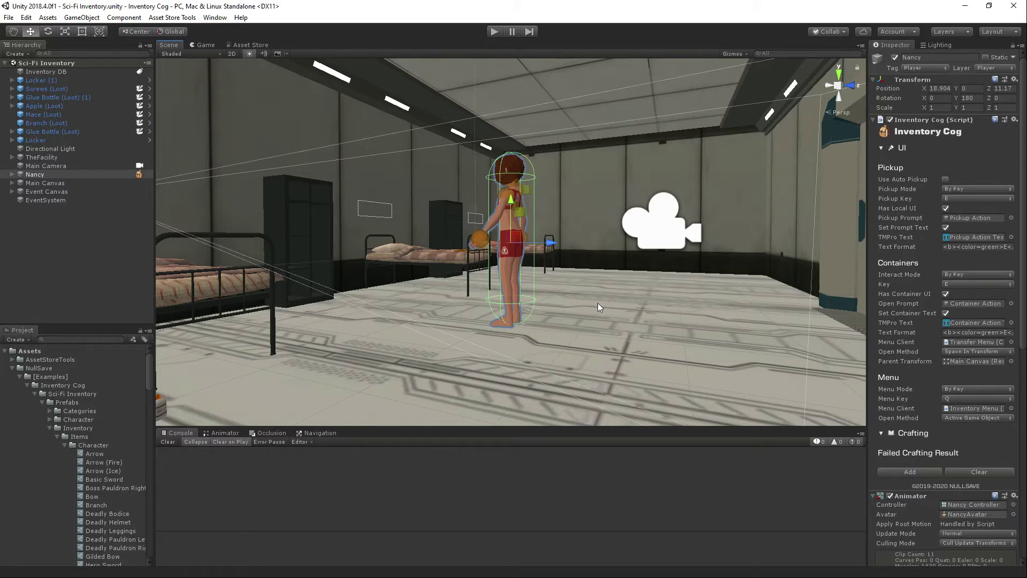
Step: Examine the settings of the Character and Loot categories in the Sci-Fi Inventory prefabs
left_click(51, 427)
left_click(50, 410)
left_click(66, 419)
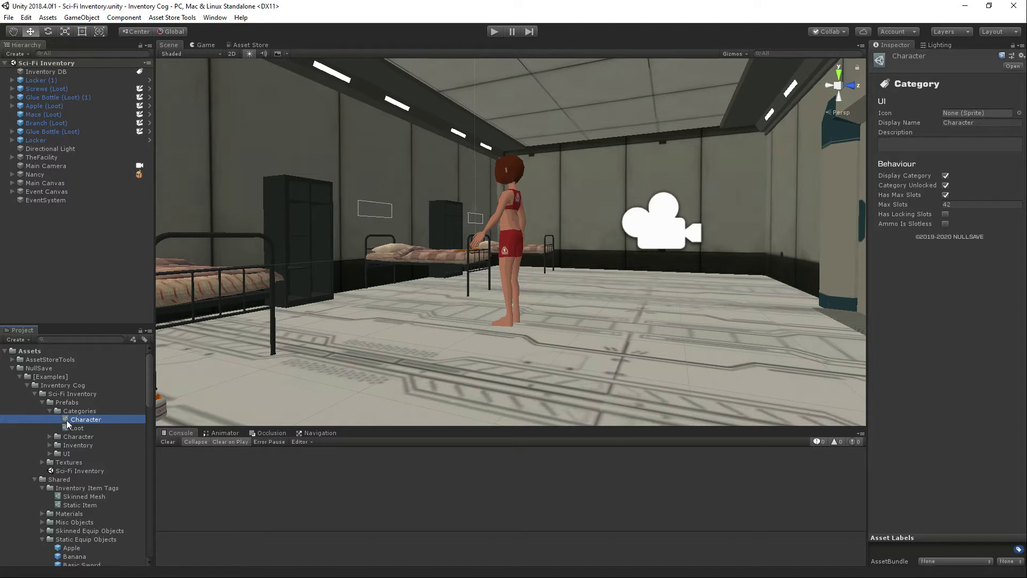
left_click(73, 428)
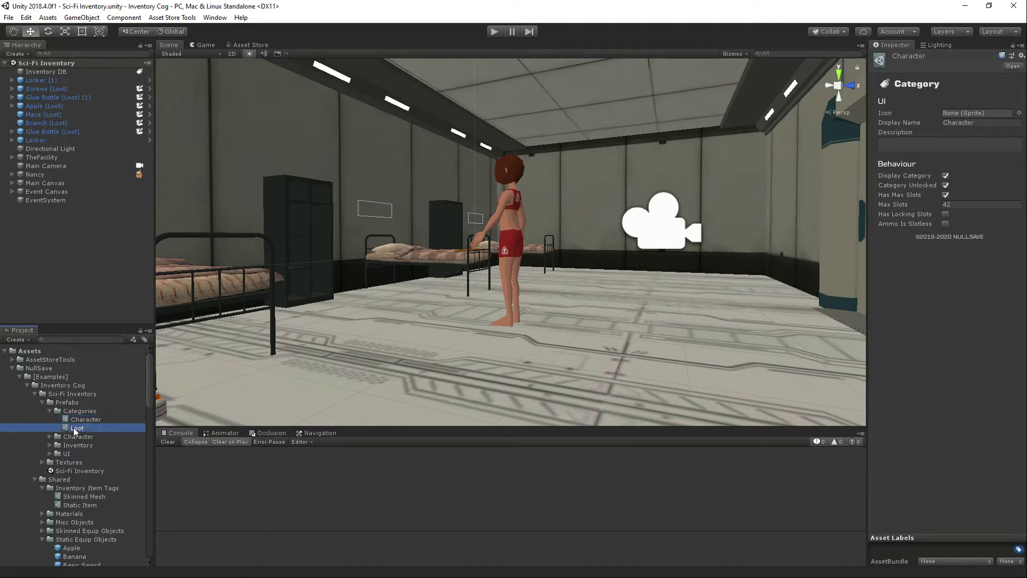
left_click(80, 420)
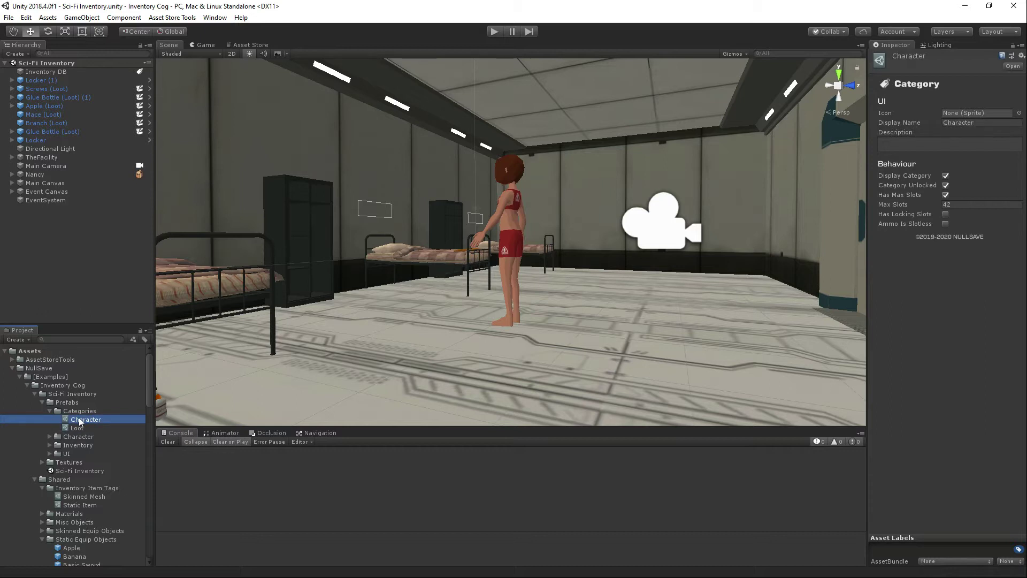
left_click(75, 428)
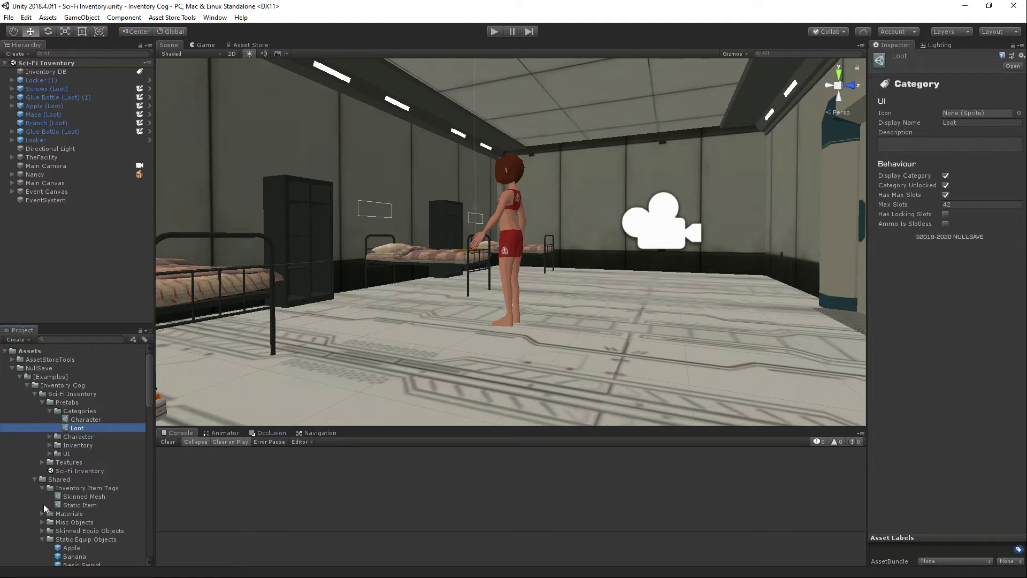
Step: Compare the Armor and Bows and Arrows categories of the Stylized Adventure Inventory with the Sci-Fi Character category
left_click(35, 480)
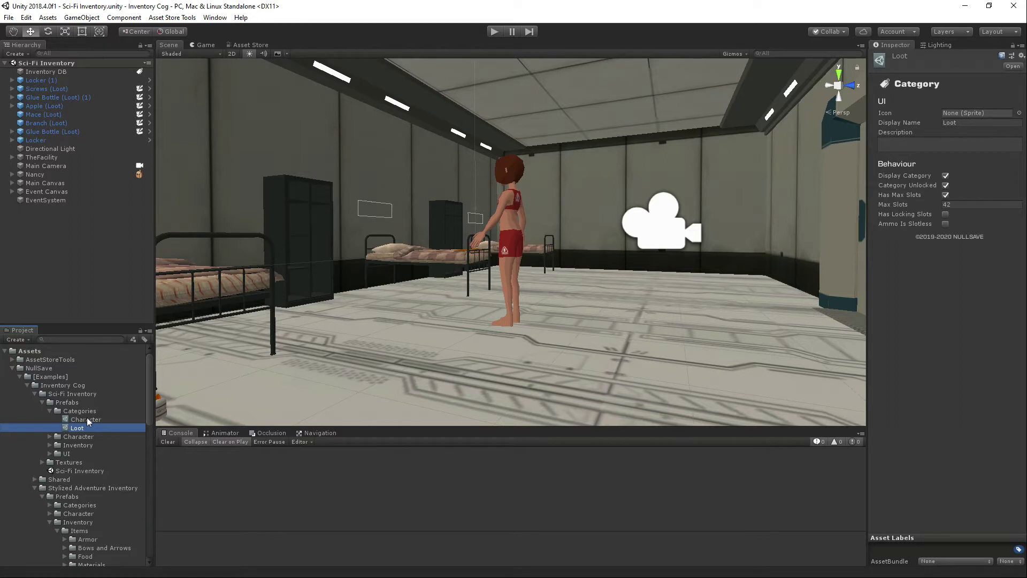
scroll(87, 417, "down", 5)
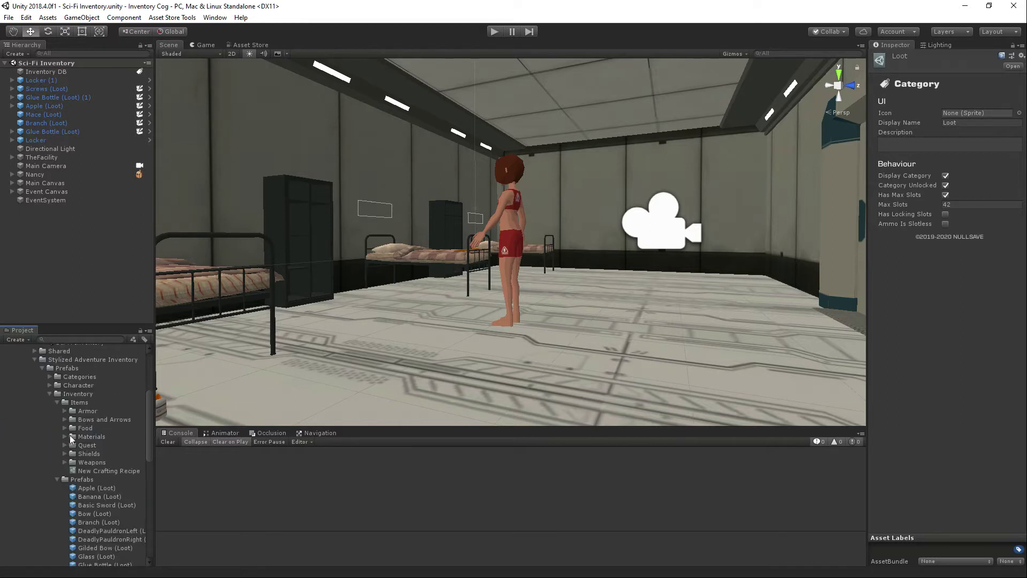
left_click(49, 378)
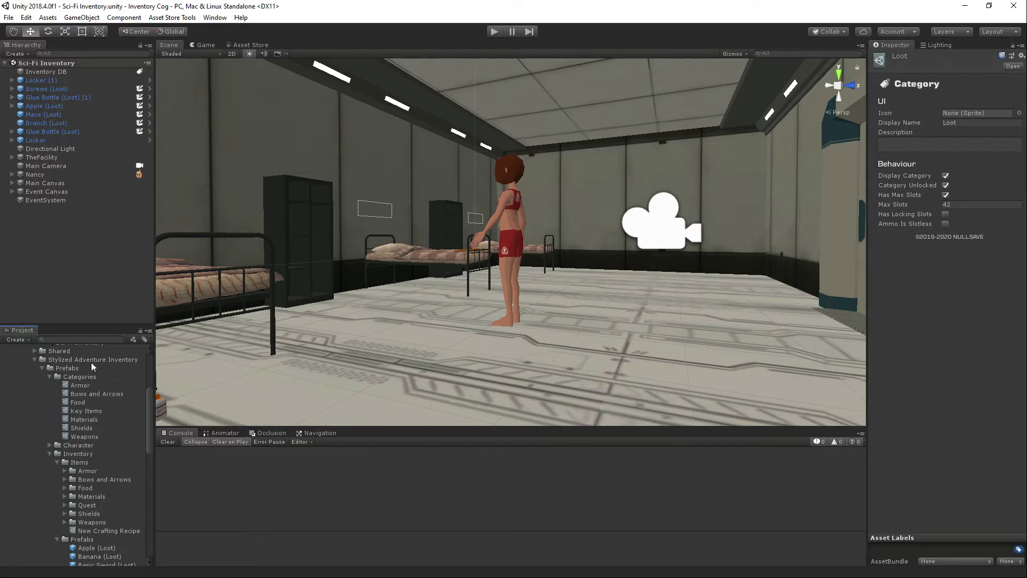
left_click(86, 386)
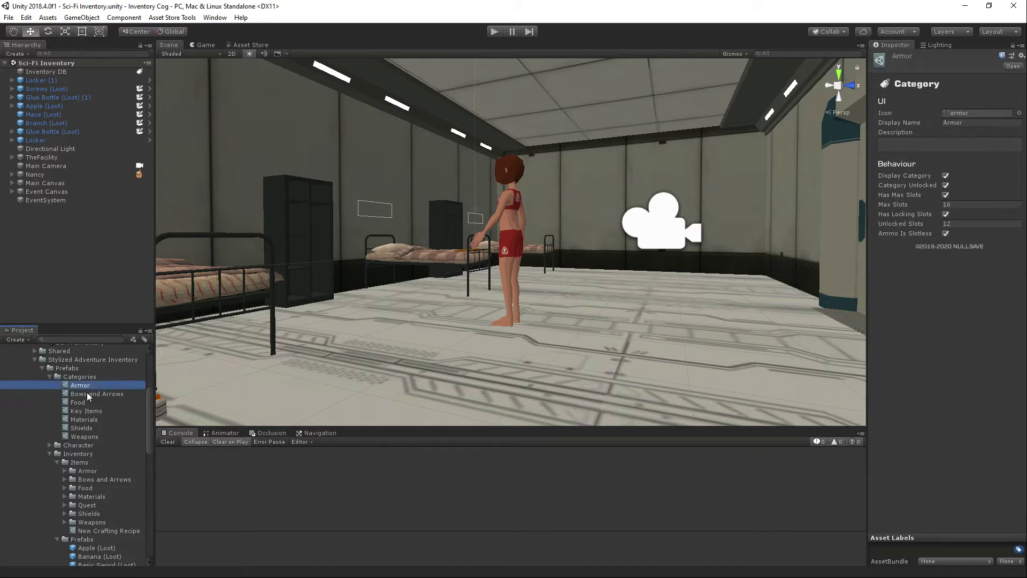
left_click(87, 393)
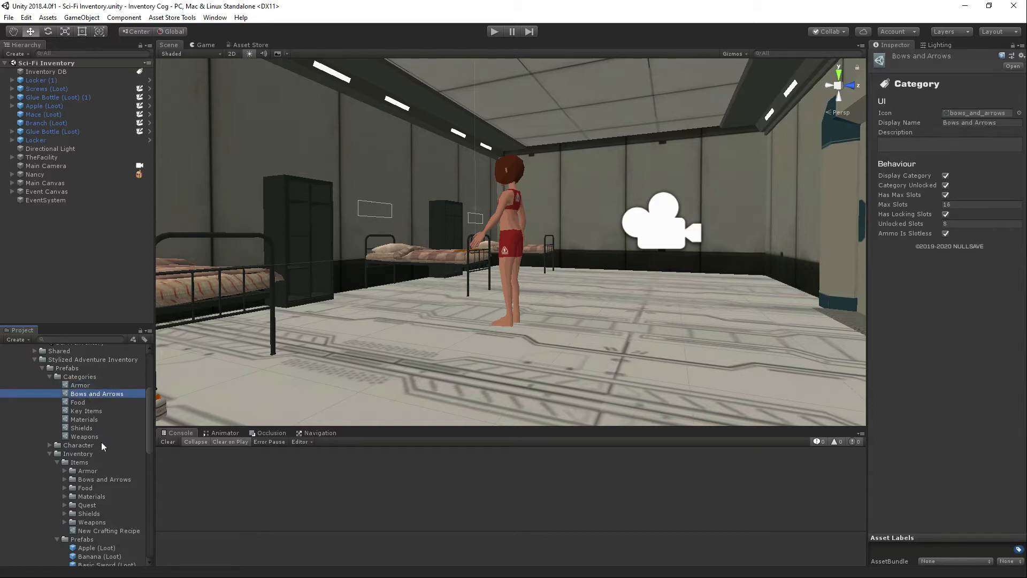
scroll(103, 446, "up", 5)
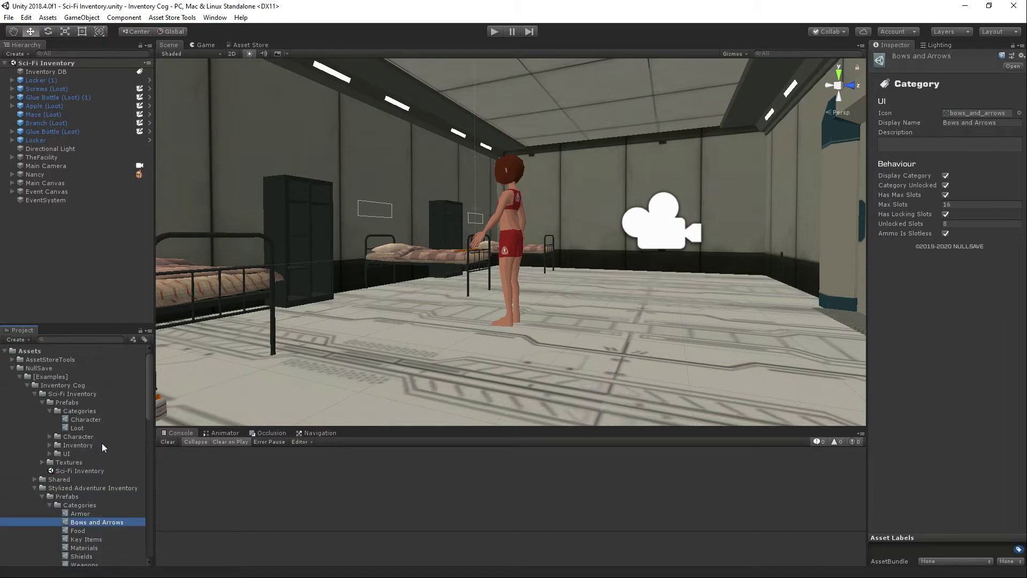
left_click(84, 419)
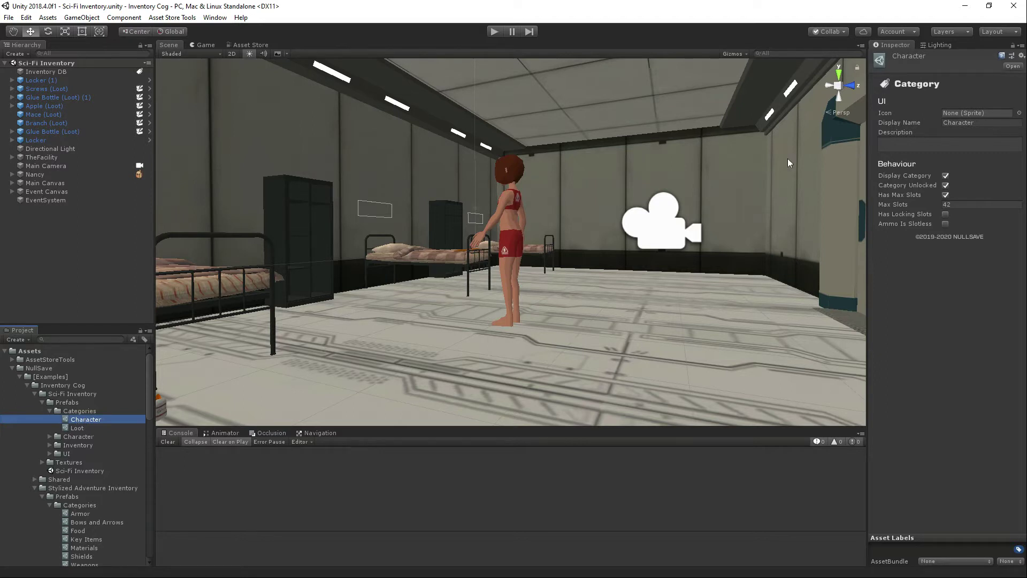
Step: Create a new inventory category in the Sci-Fi Categories folder and enable its Has Max Slots and Has Locking Slots options
right_click(89, 410)
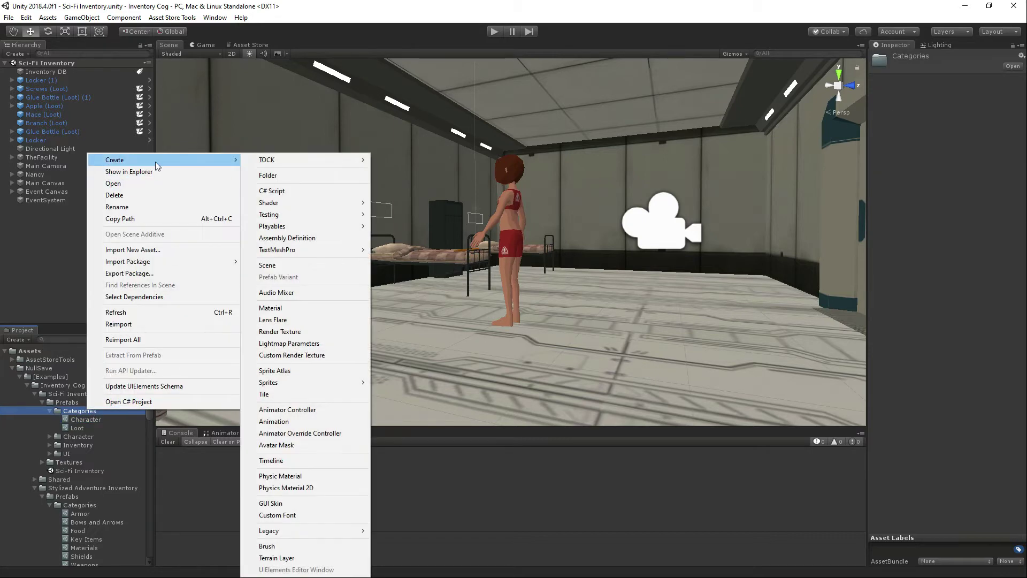
mouse_move(155, 161)
mouse_move(288, 160)
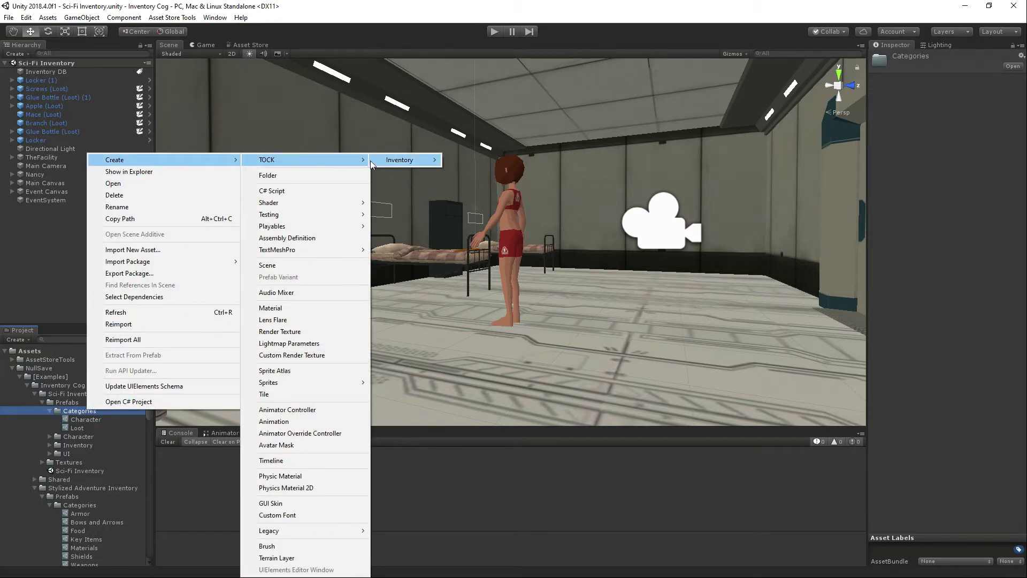
mouse_move(393, 162)
left_click(472, 161)
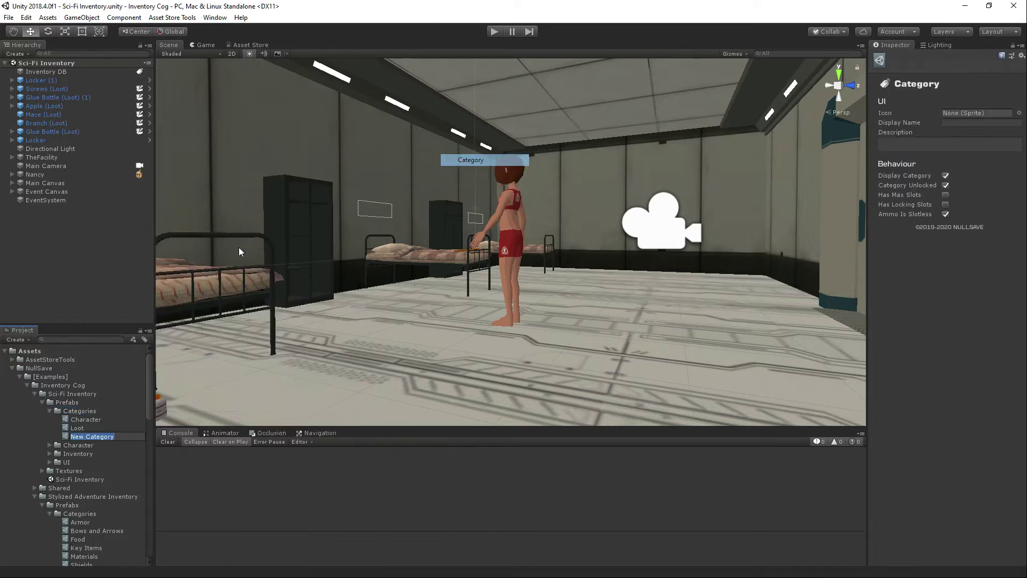
left_click(962, 296)
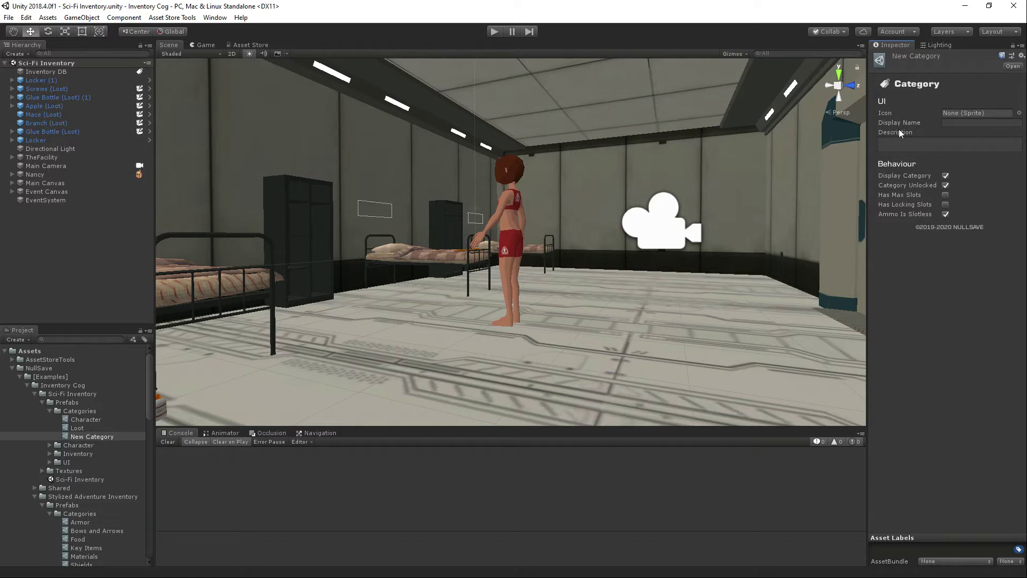
left_click(945, 195)
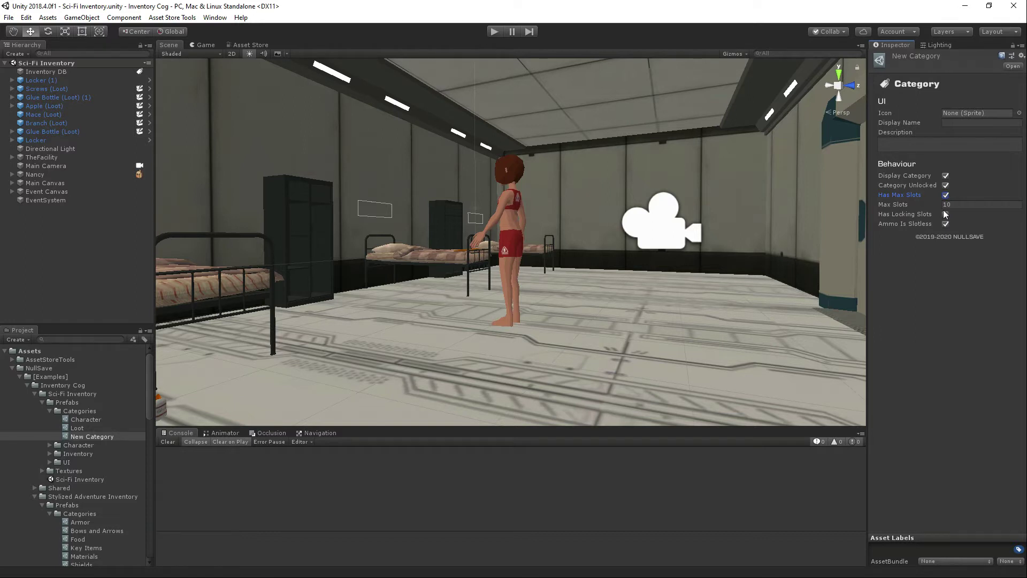
left_click(945, 214)
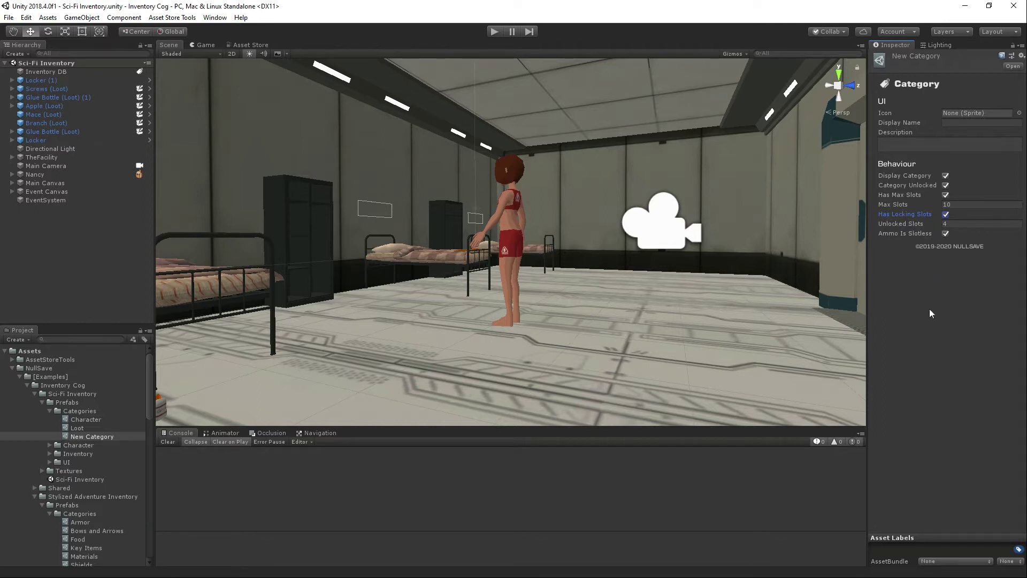
Step: Delete the New Category asset from the Sci-Fi Categories folder
left_click(86, 437)
key("Delete")
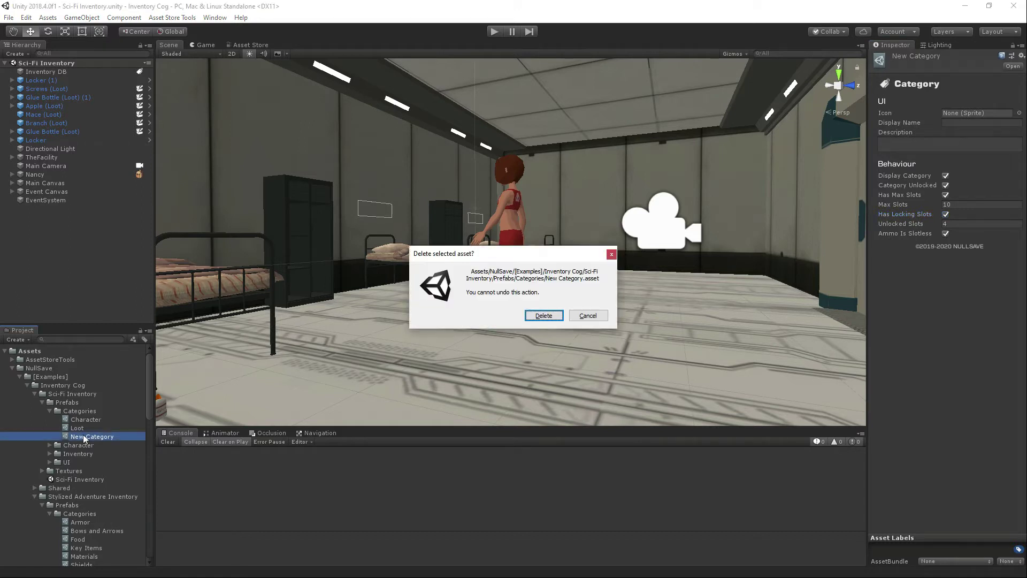
left_click(544, 315)
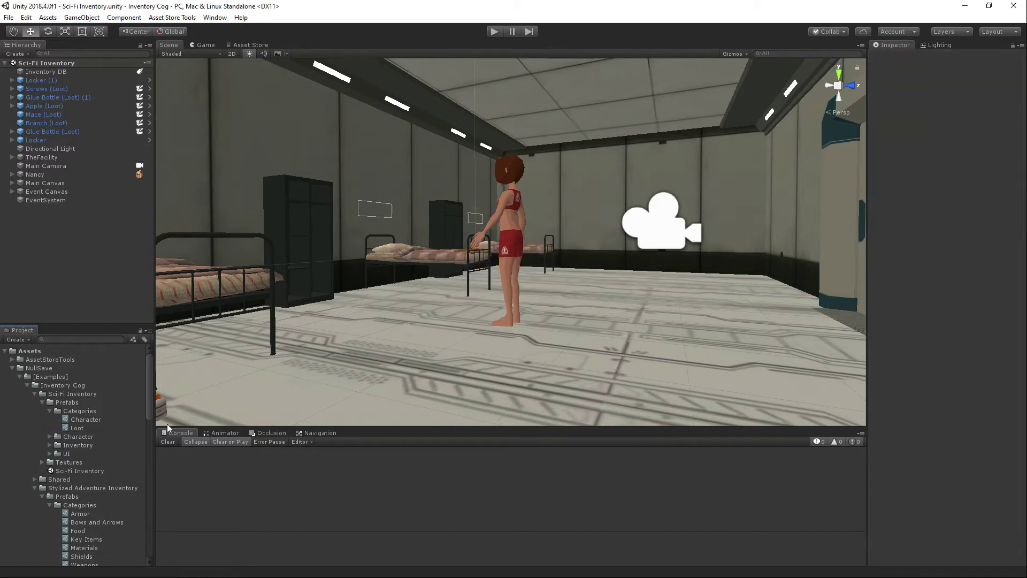
Step: Open the Arrow item among the Sci-Fi character items and examine its Behaviour settings
left_click(49, 445)
scroll(67, 469, "down", 3)
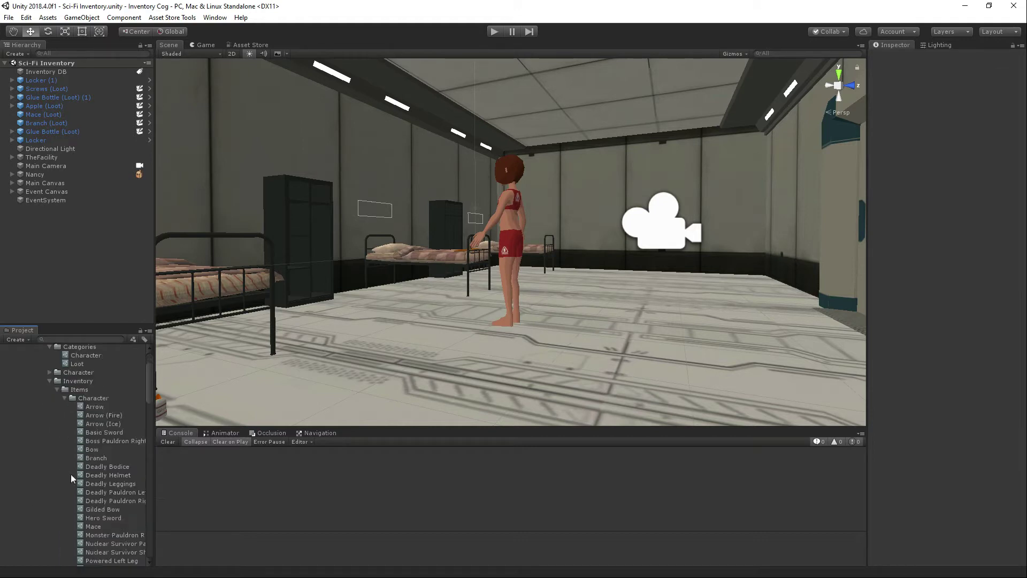
left_click(95, 407)
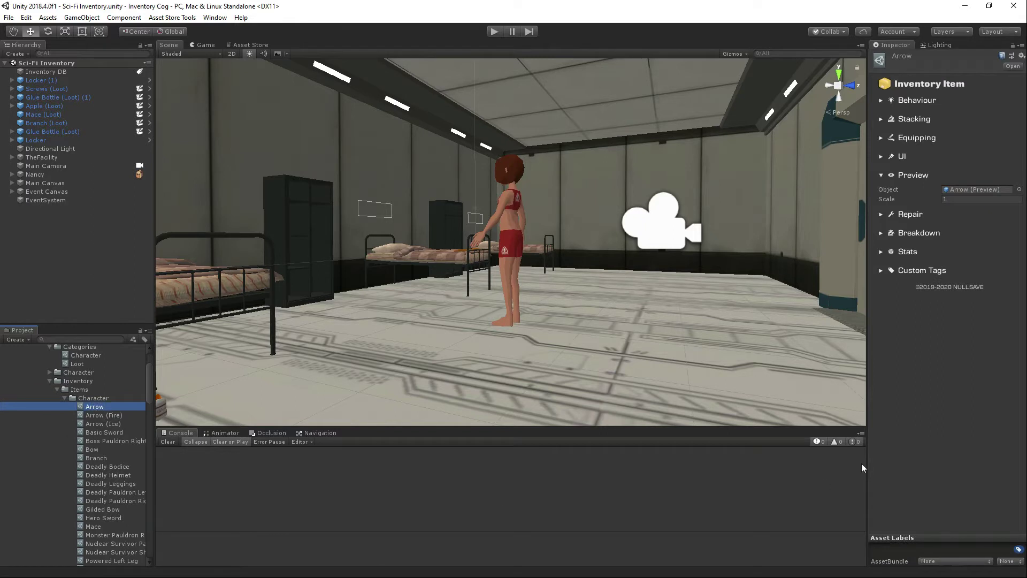
left_click(881, 175)
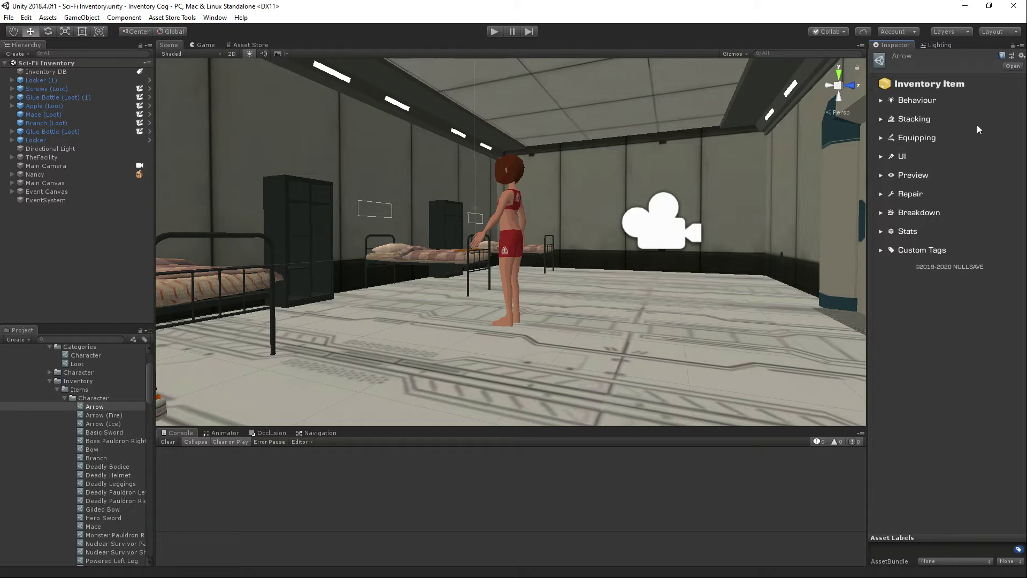
left_click(906, 102)
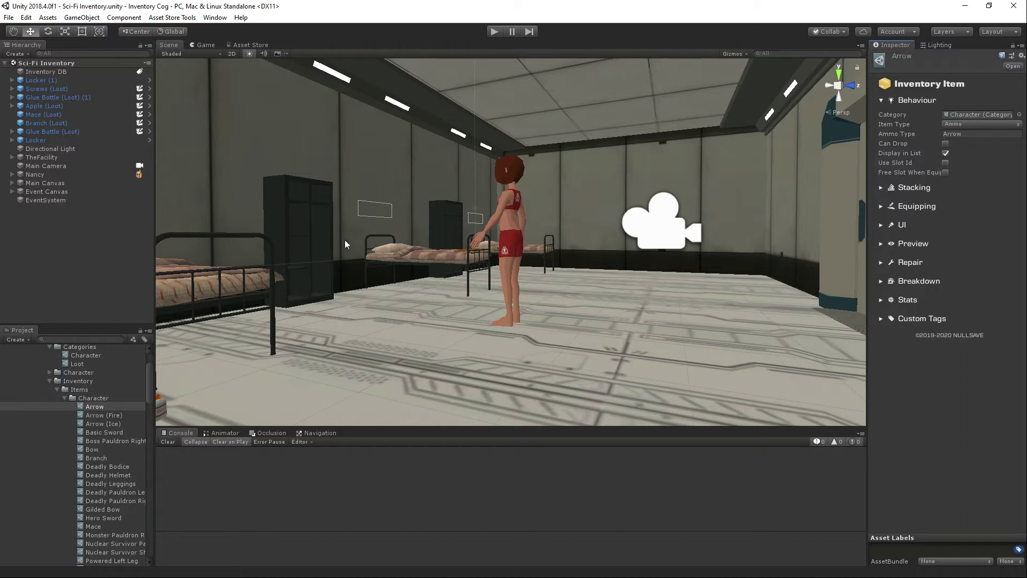
scroll(116, 407, "up", 3)
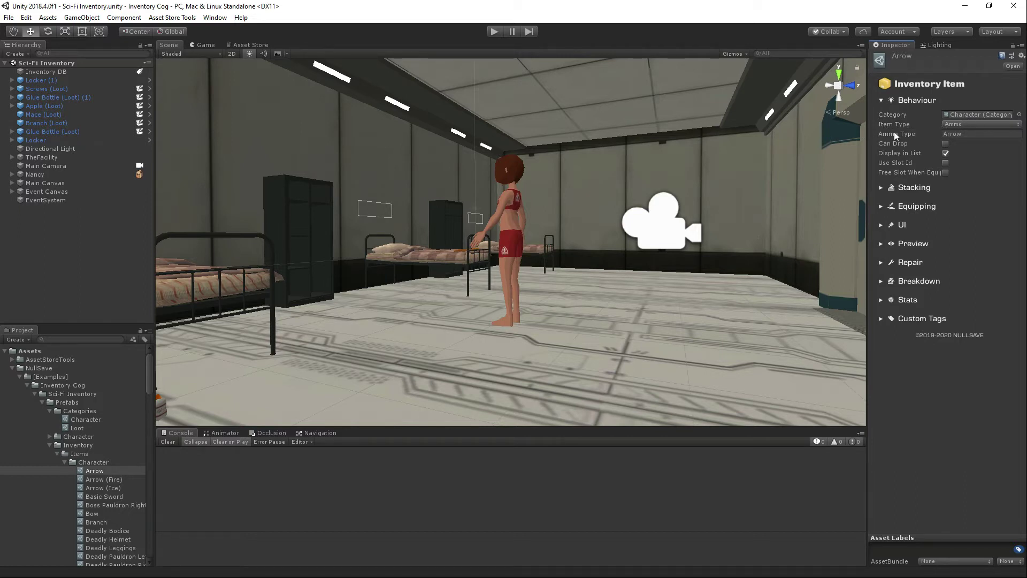
Step: Try the Weapon, Container and Consumable item types on the Arrow item, and restore its type to Ammo
left_click(974, 134)
left_click(963, 124)
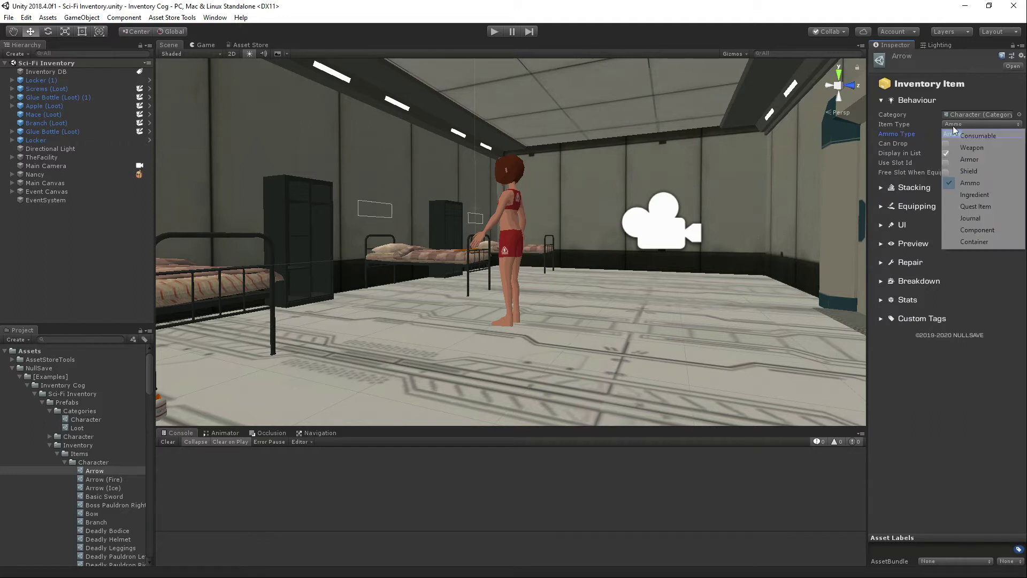
left_click(971, 148)
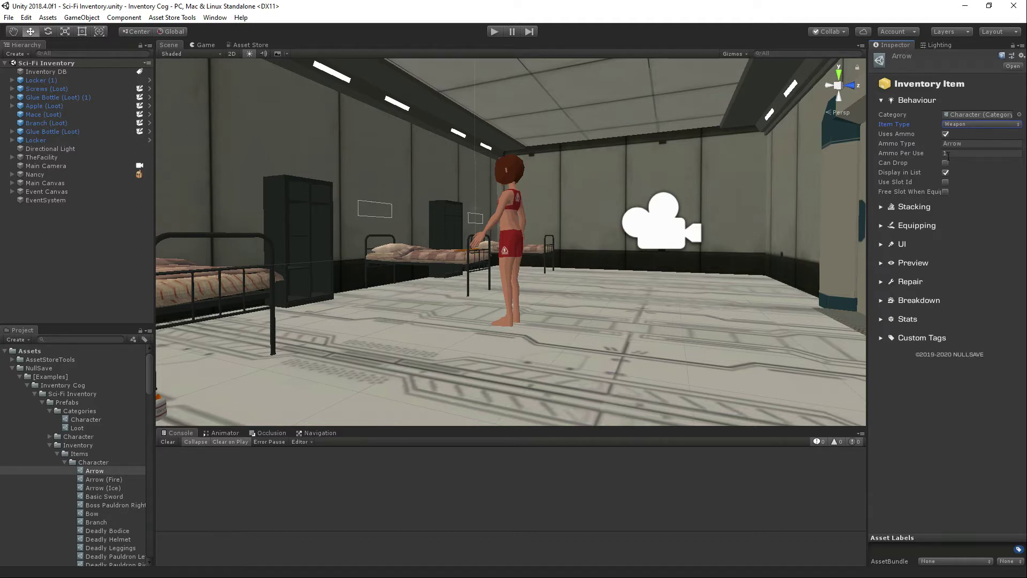
left_click(961, 125)
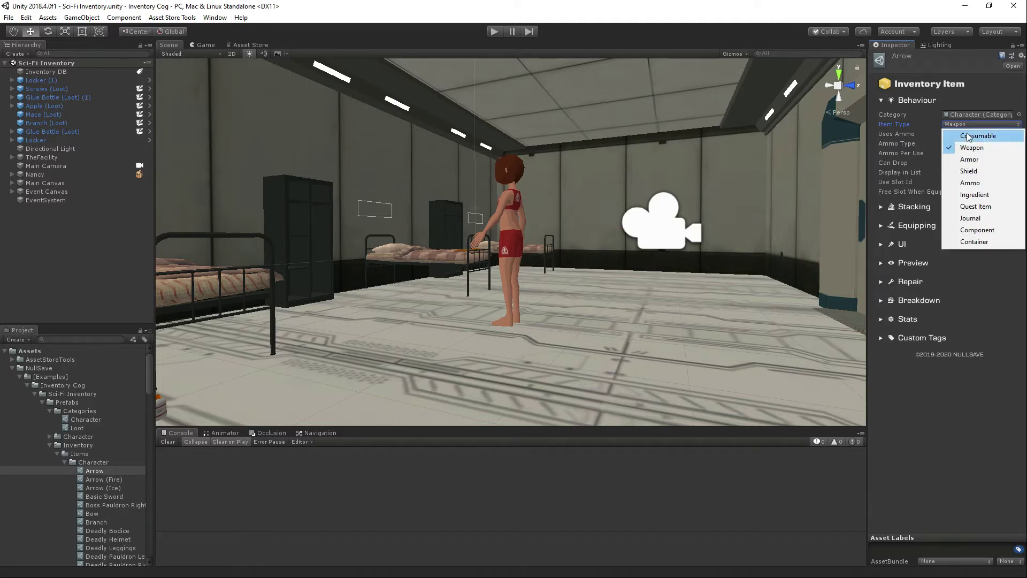
left_click(975, 241)
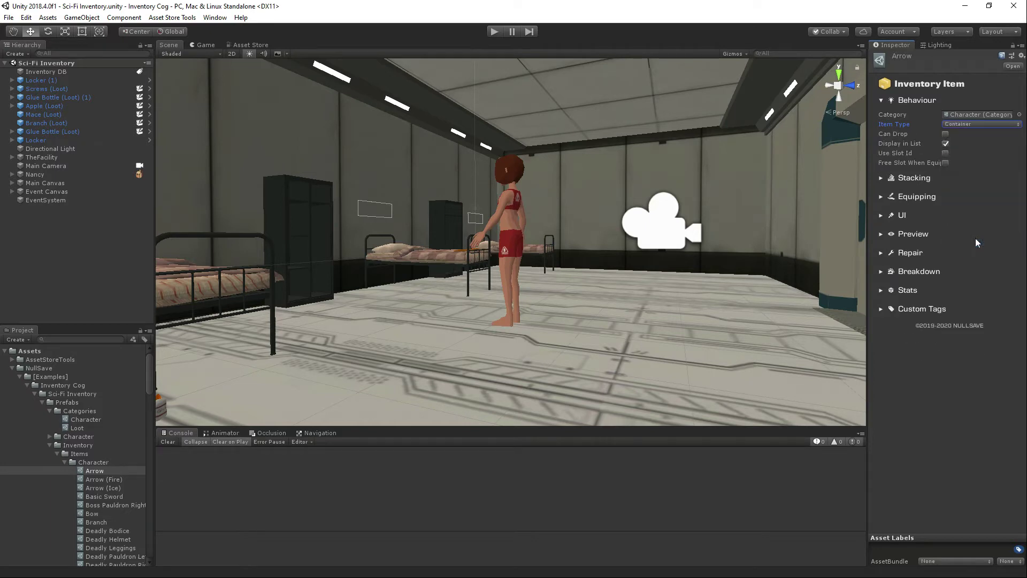
left_click(950, 125)
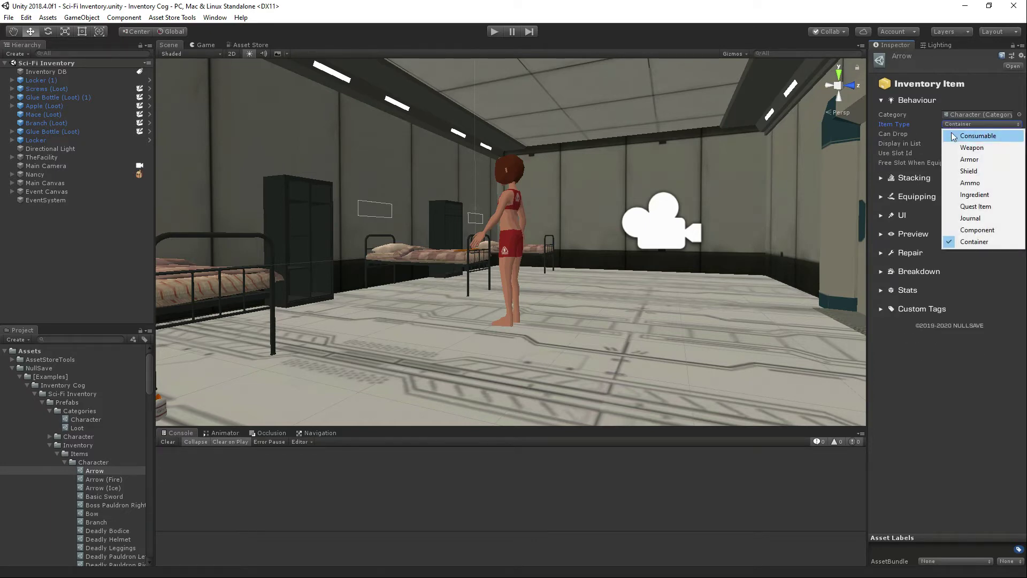
left_click(955, 137)
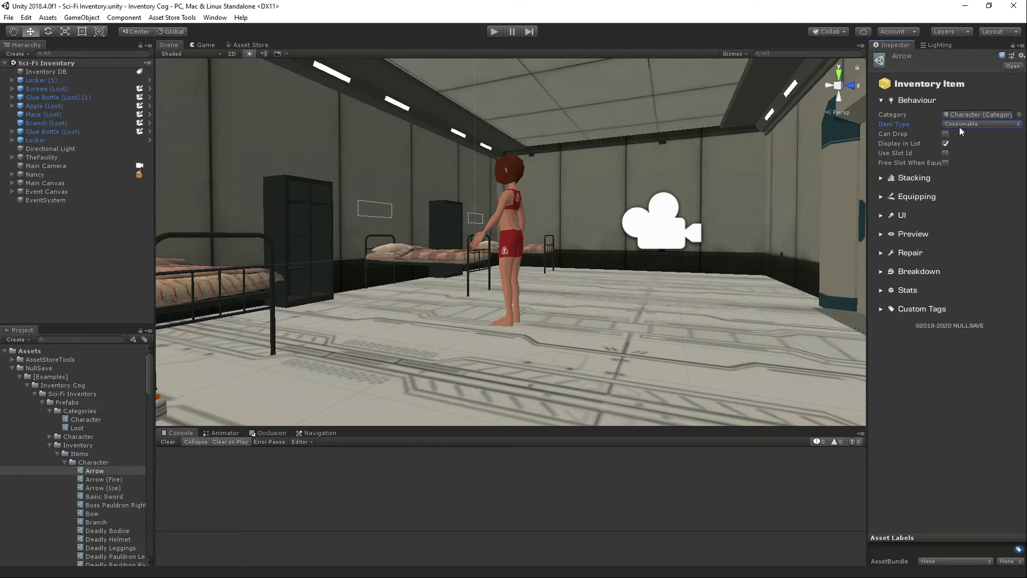
left_click(959, 126)
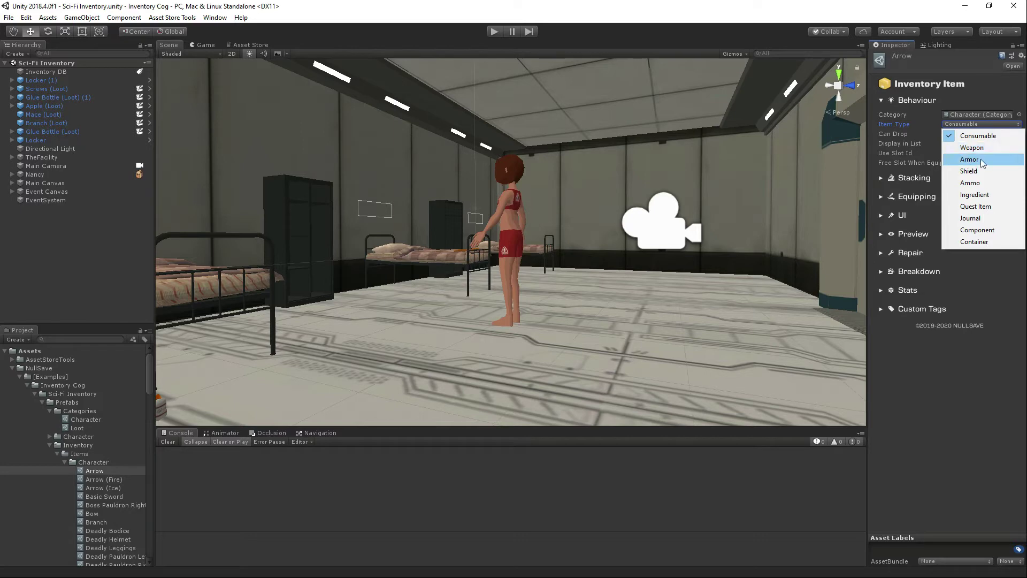
left_click(986, 182)
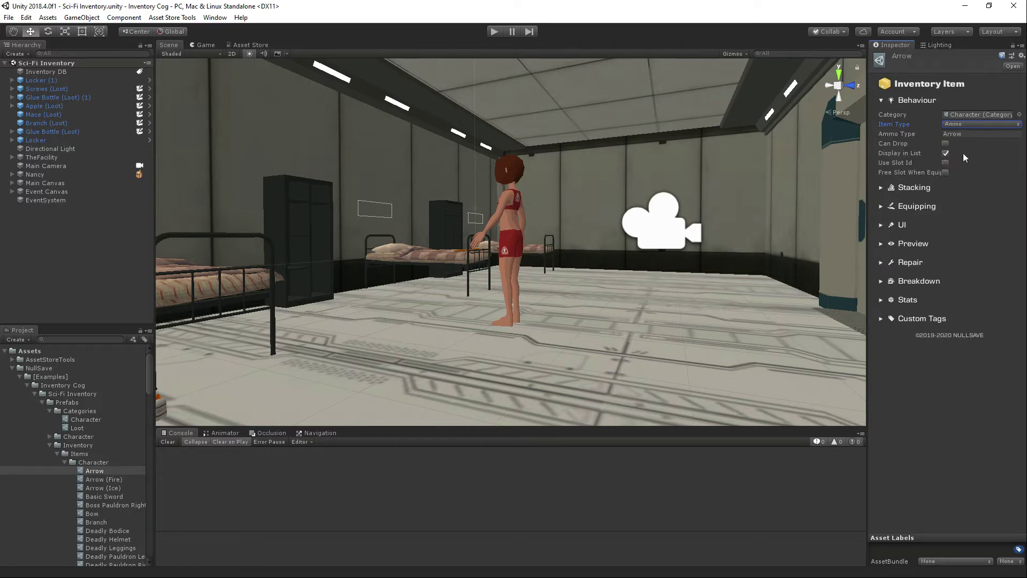
Step: Switch the Arrow item's Can Drop option on and off, and open the Branch item to examine its drop settings
left_click(945, 143)
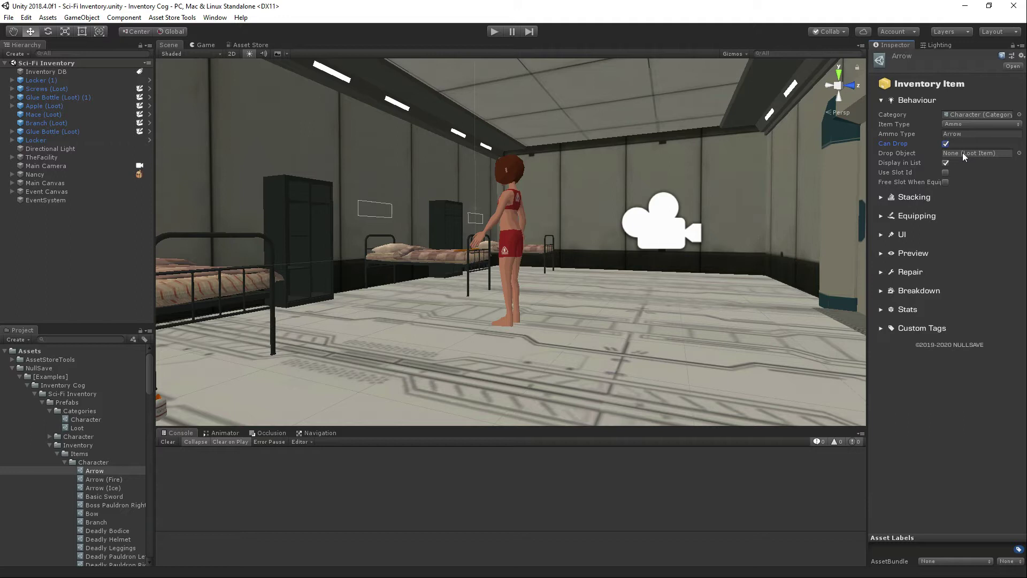
left_click(945, 144)
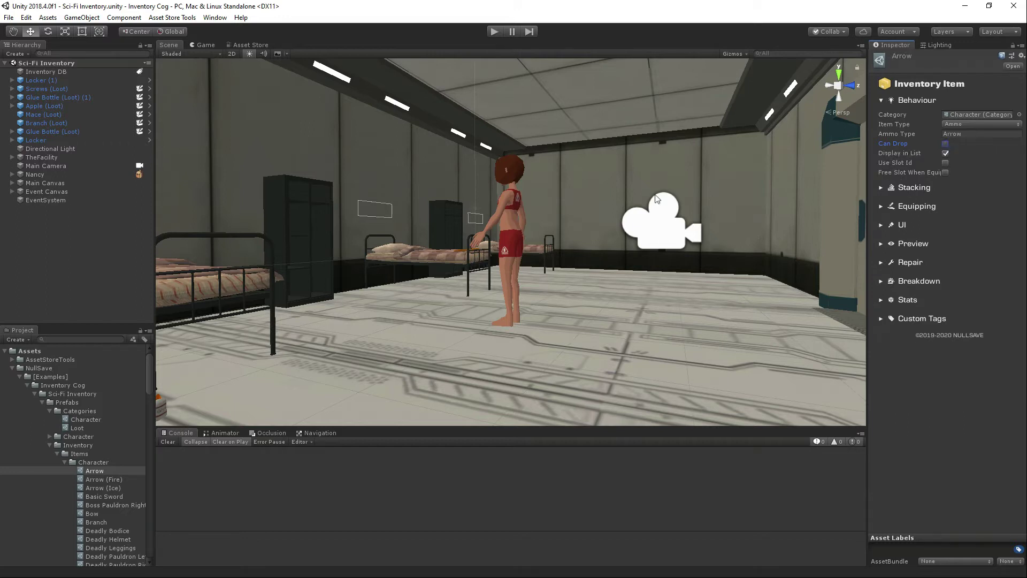
left_click(97, 521)
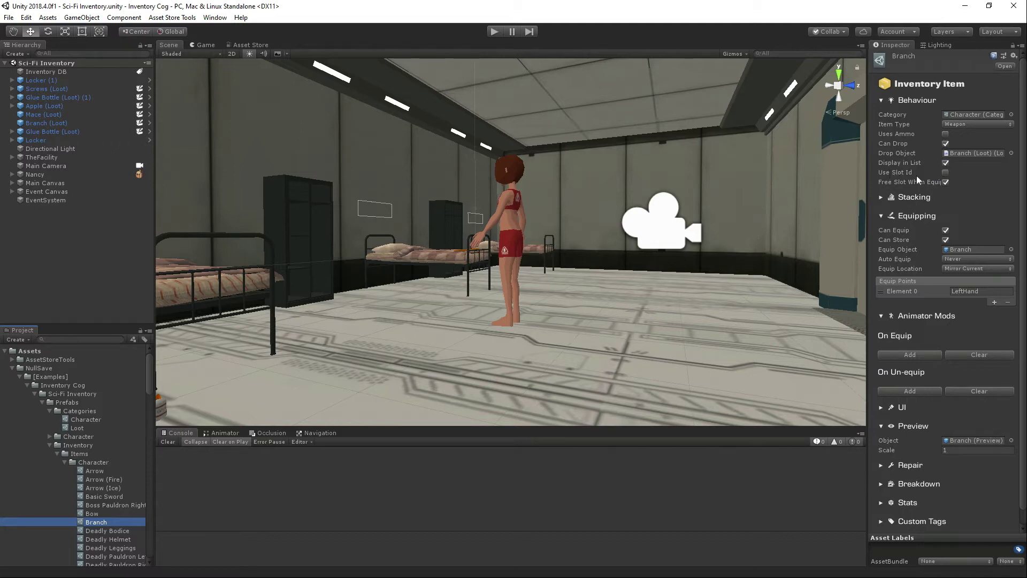
Step: Switch the Branch item's Use Slot Id option on to inspect its Slot Id field, and switch it off again
left_click(946, 172)
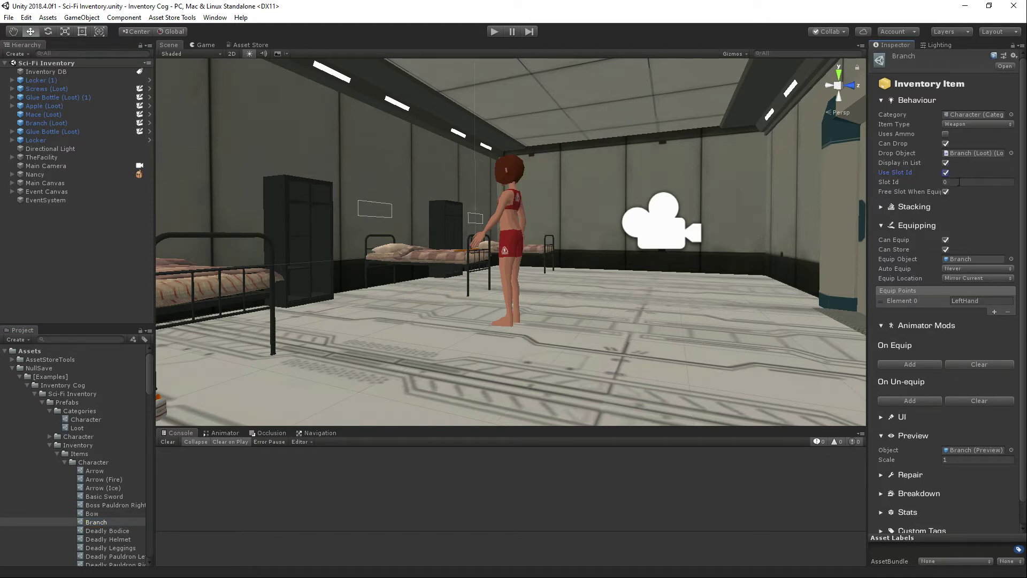
left_click(959, 182)
left_click(945, 172)
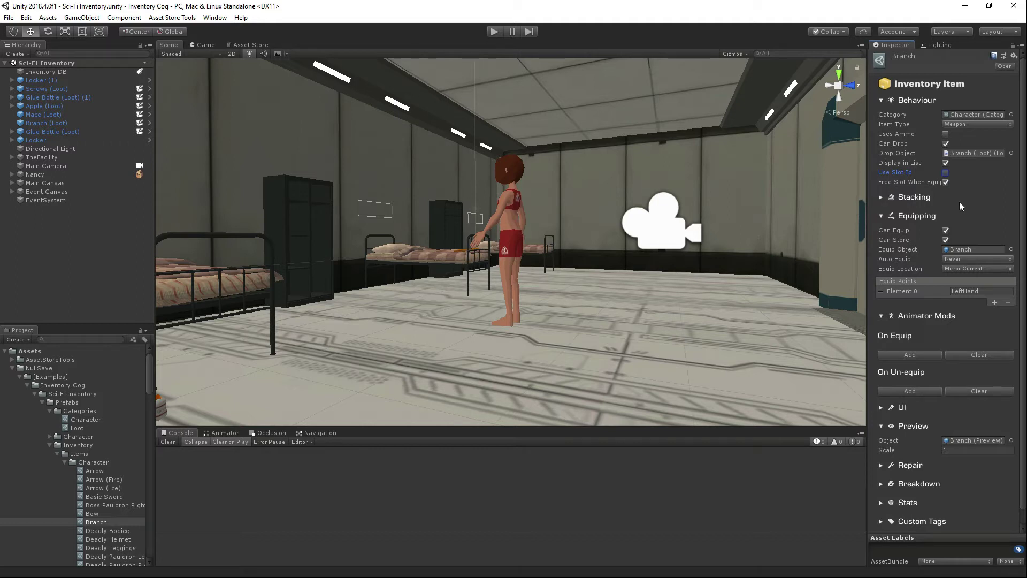
Step: Try the Branch item's Stackable and Has Max Stacks options in the Stacking settings, and switch Stackable back off
left_click(894, 198)
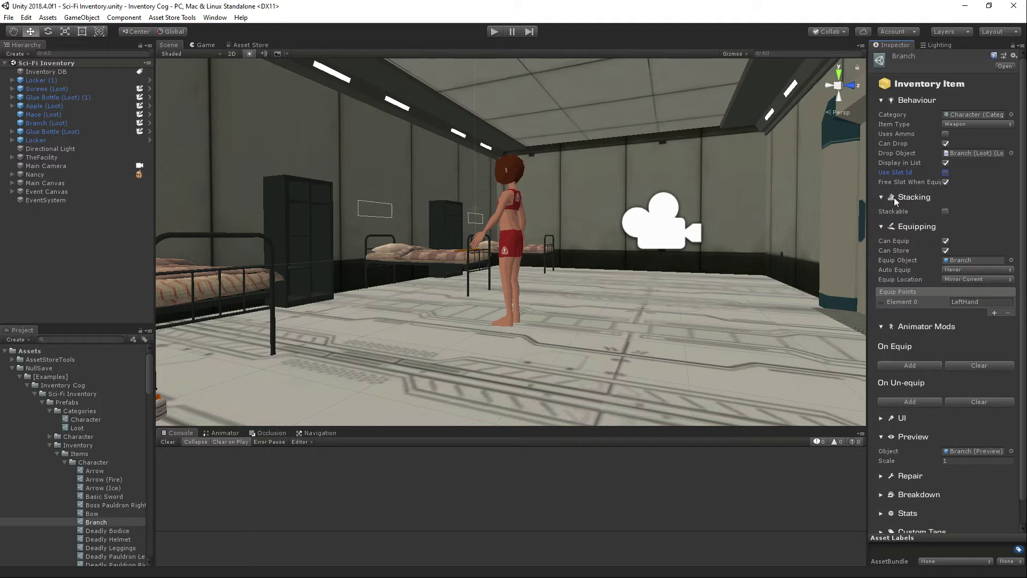
left_click(946, 212)
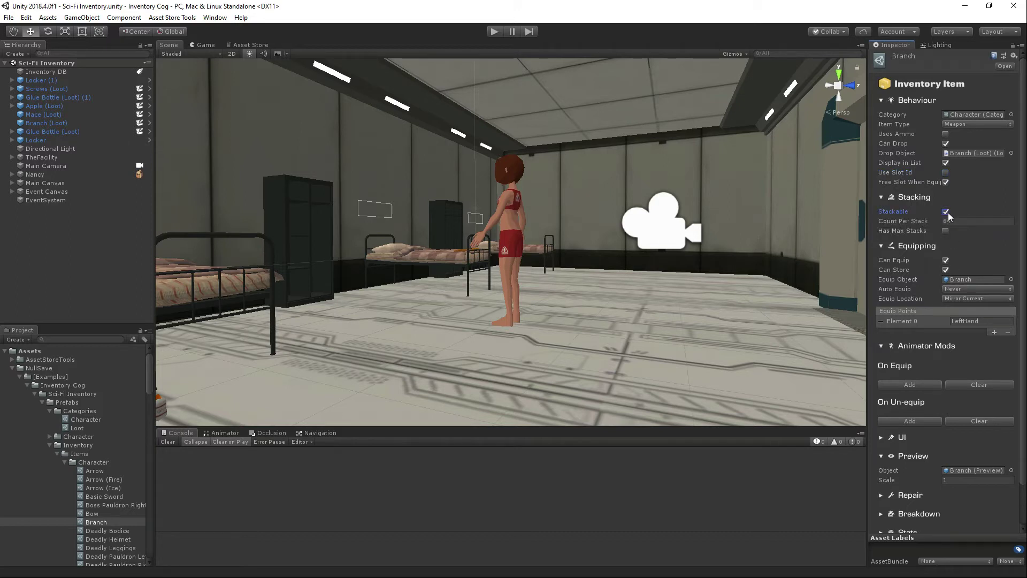
left_click(947, 211)
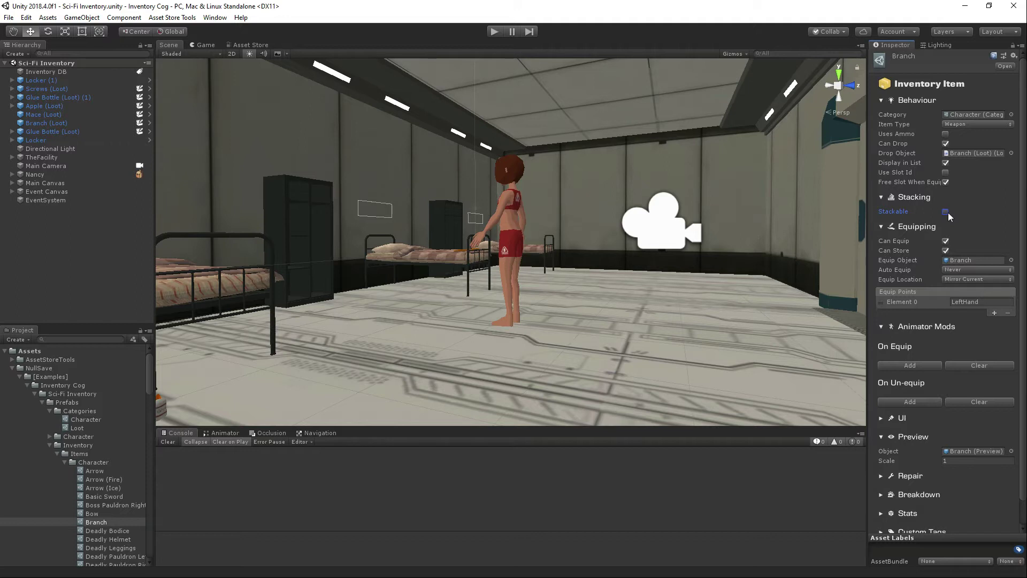
left_click(947, 212)
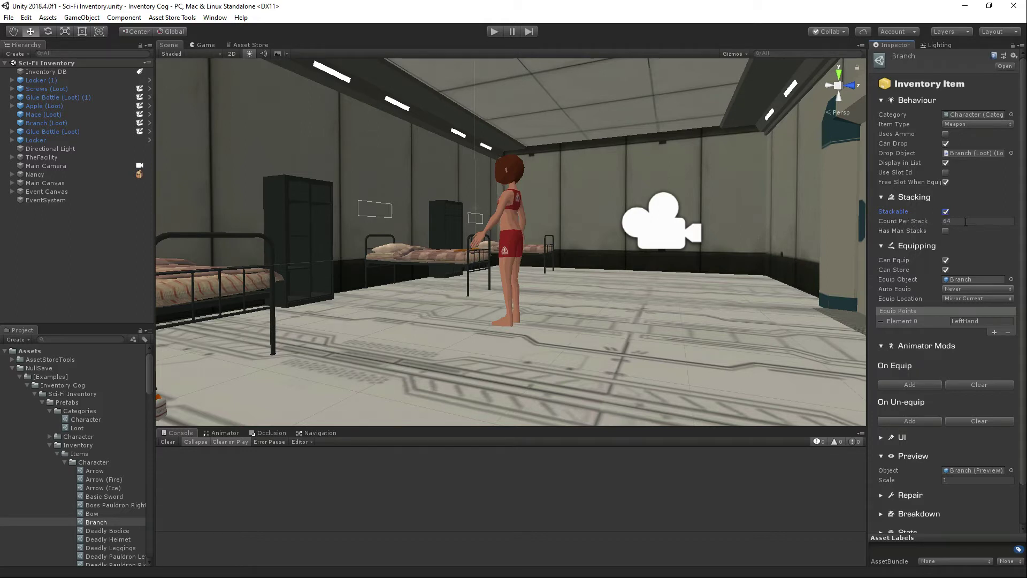
left_click(945, 231)
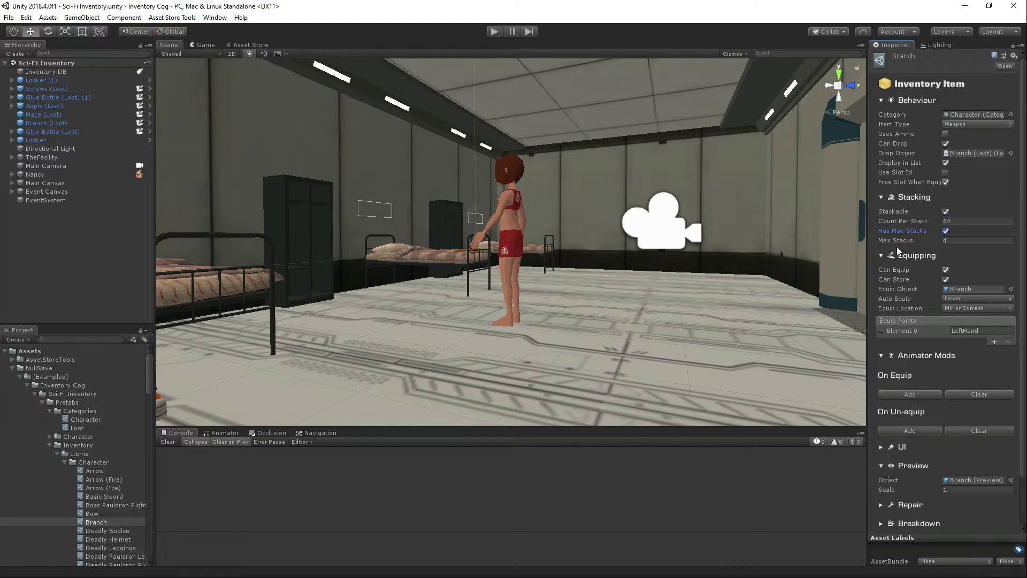
left_click(981, 240)
left_click(945, 212)
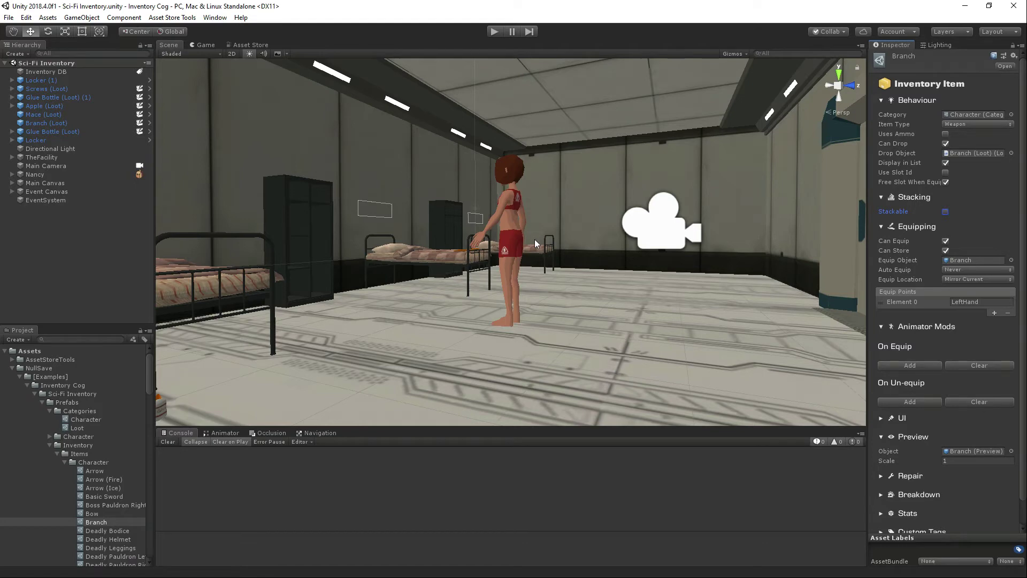
Step: Locate the Branch item's equip object in the project and examine its Auto Equip choices and equip point
left_click(959, 260)
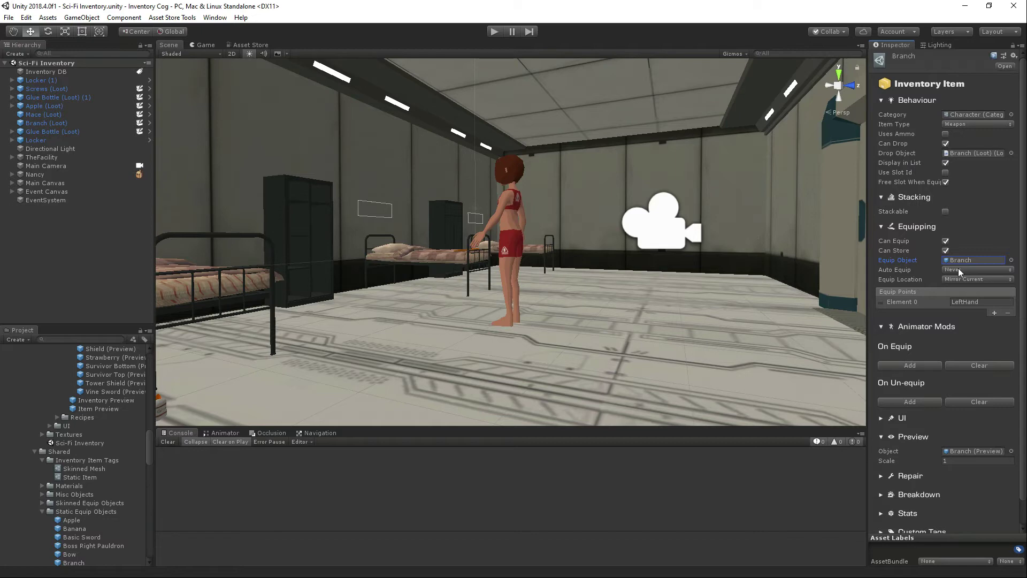
left_click(958, 269)
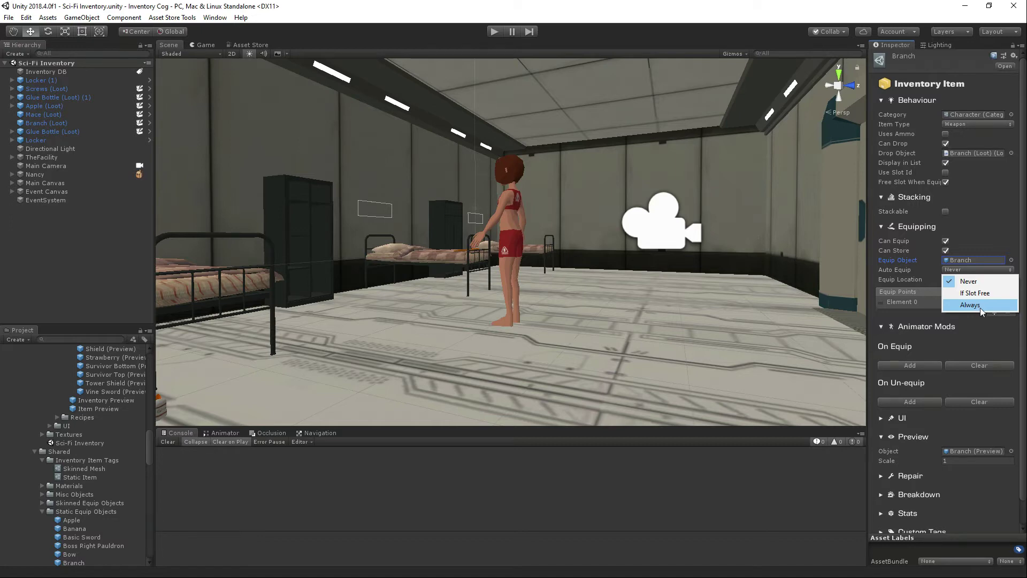
left_click(910, 305)
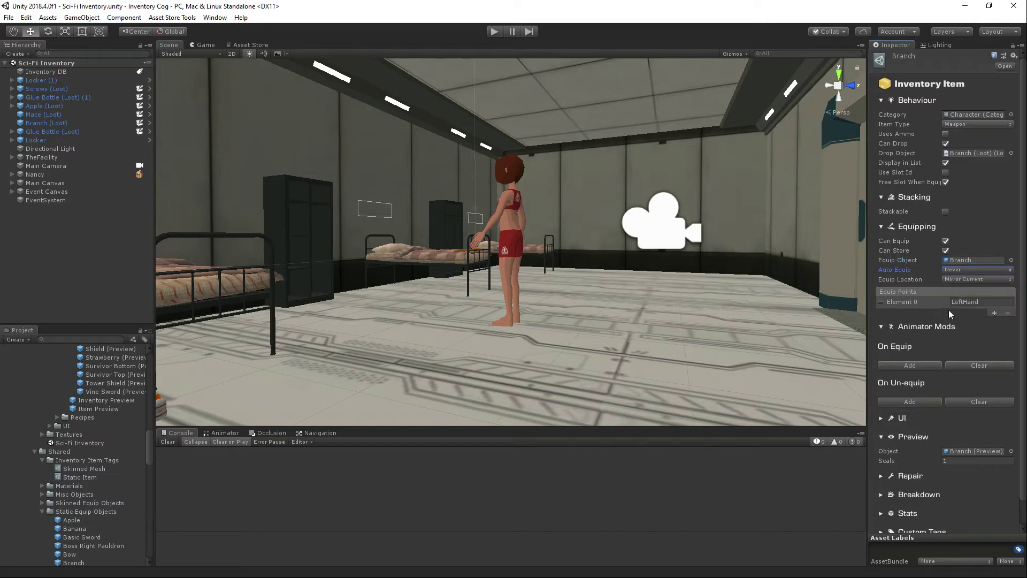
left_click(973, 302)
left_click(895, 227)
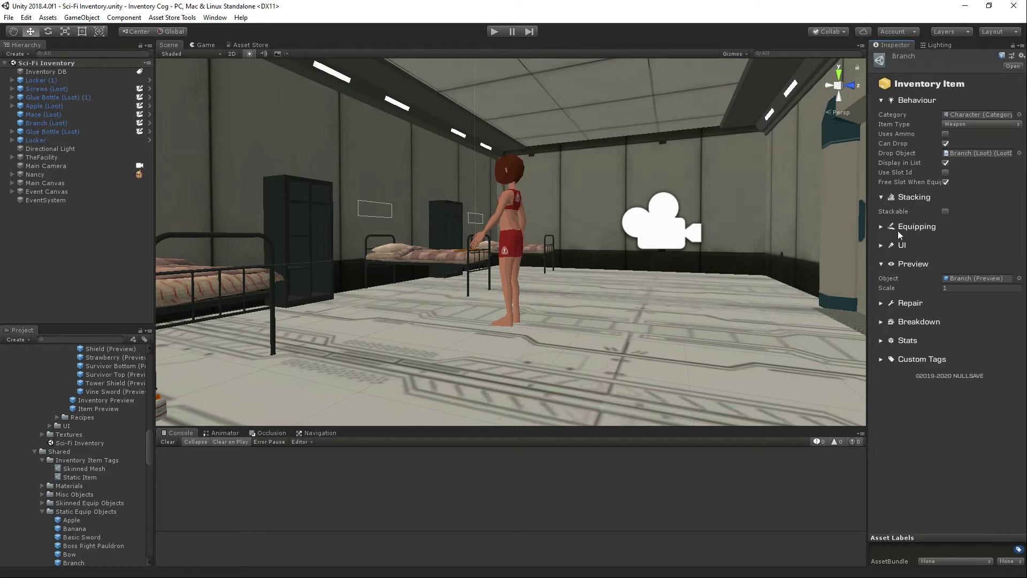
left_click(896, 229)
Step: Add one On Equip and one On Un-equip animator modifier to the Branch item, and remove the On Equip one
scroll(910, 316, "down", 2)
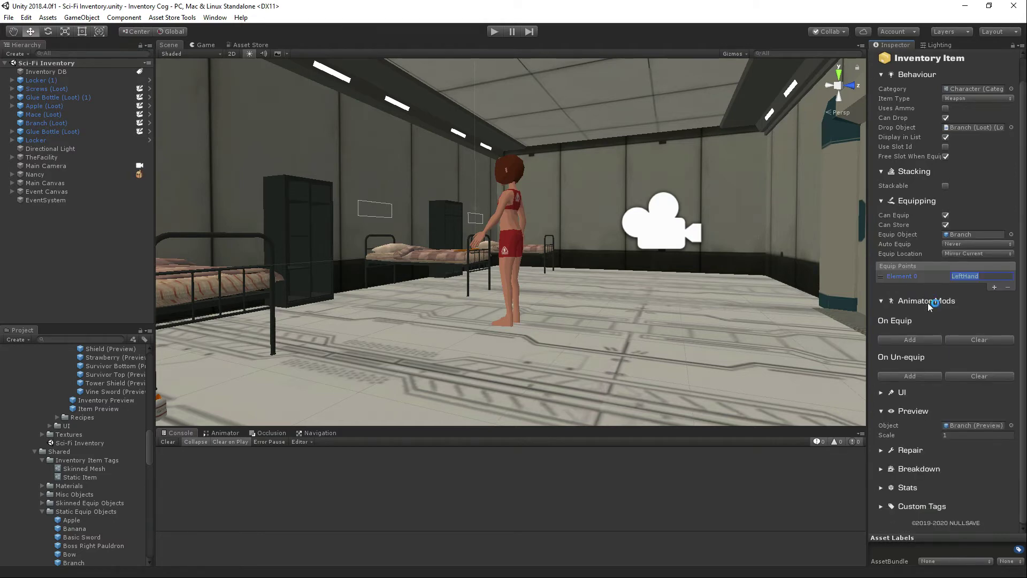
left_click(907, 339)
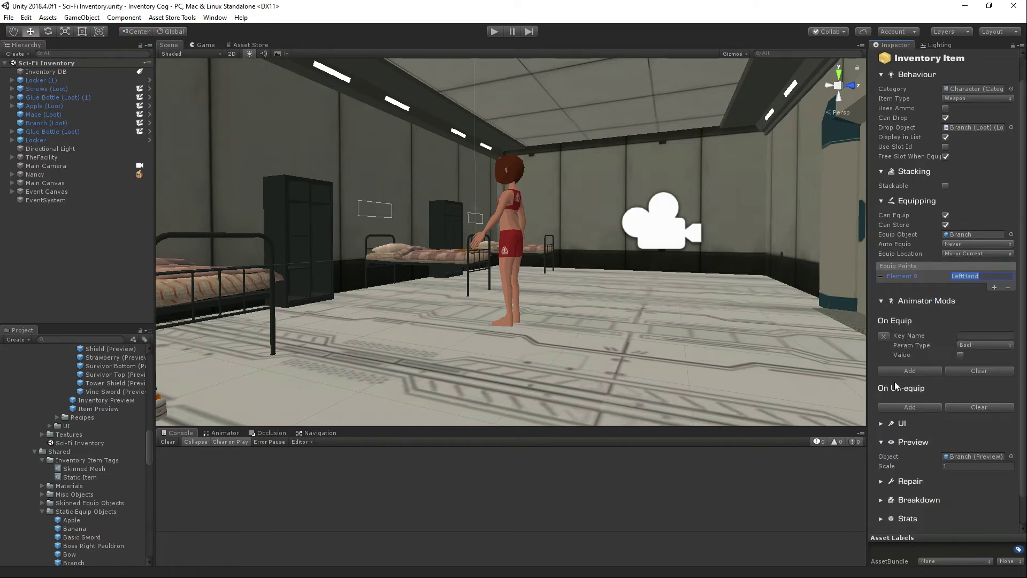
left_click(909, 408)
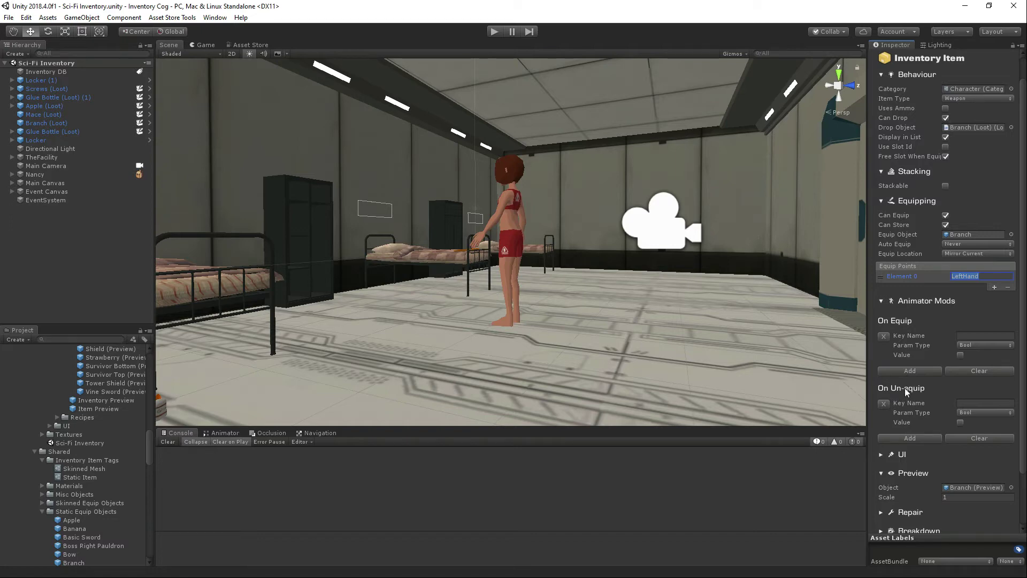
scroll(904, 388, "down", 2)
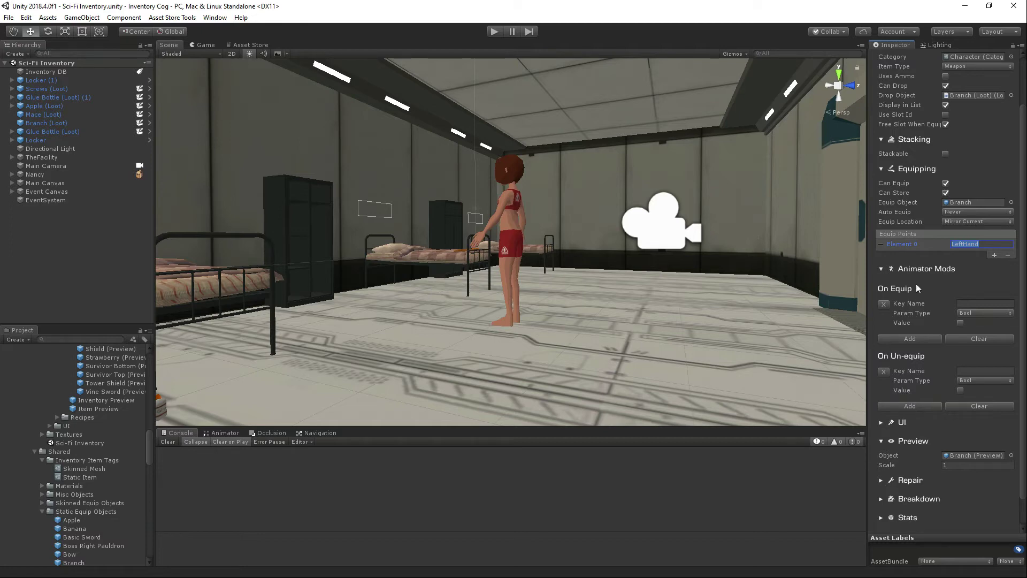
left_click(879, 304)
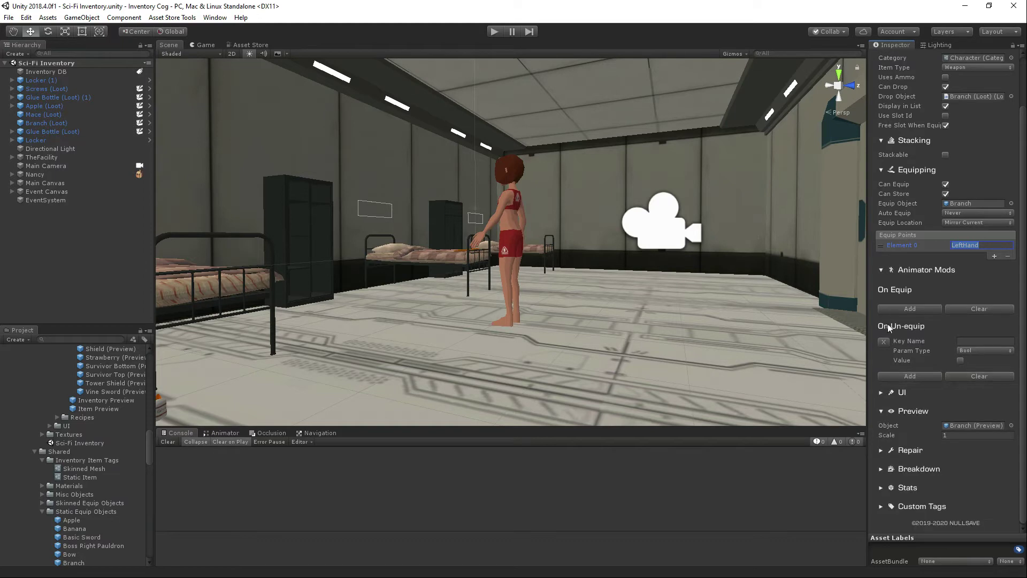
left_click(882, 270)
Step: Examine the Branch item's UI settings, including its icon, display name, description and item tags
left_click(912, 345)
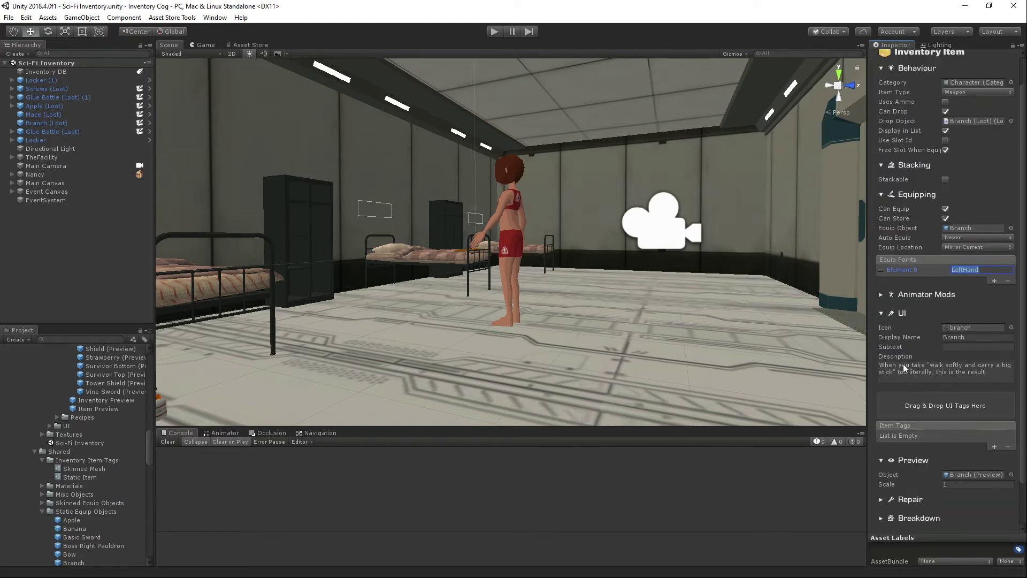
scroll(903, 364, "down", 3)
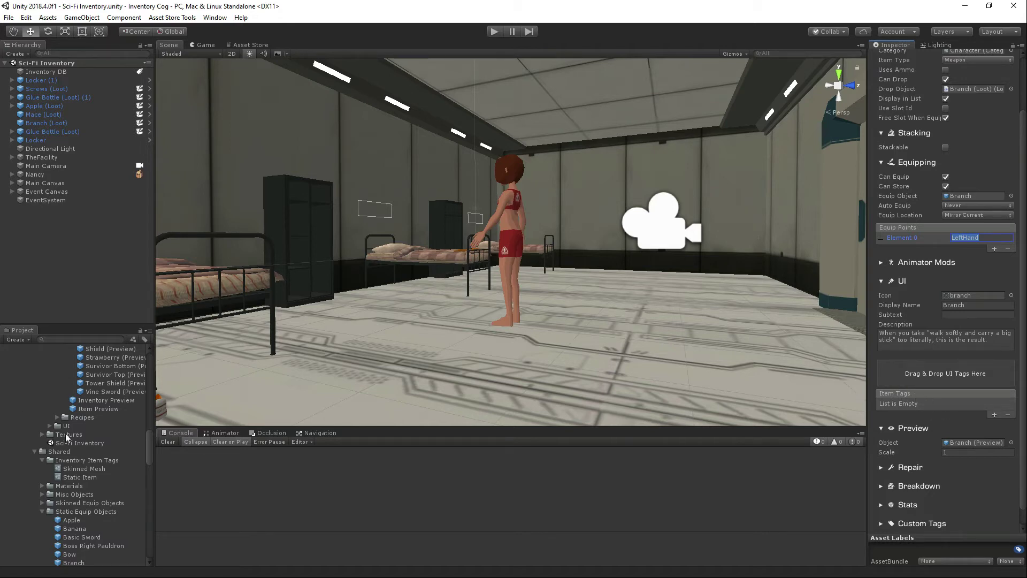
Step: Open the Deadly Helmet armor item of the Stylized Adventure Inventory example and locate its assigned item tag in the project
scroll(86, 449, "down", 3)
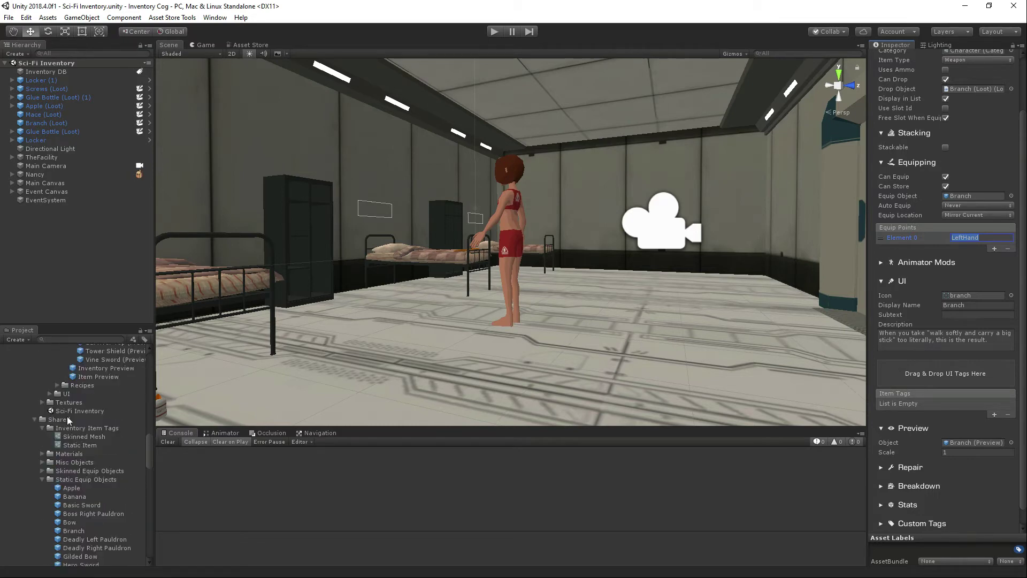
scroll(63, 409, "down", 15)
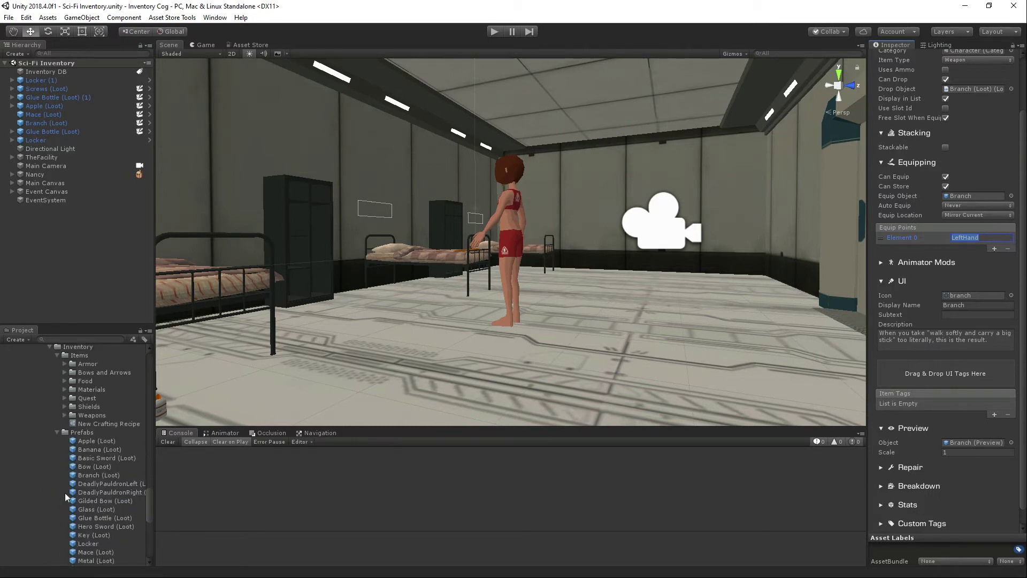
scroll(65, 493, "up", 9)
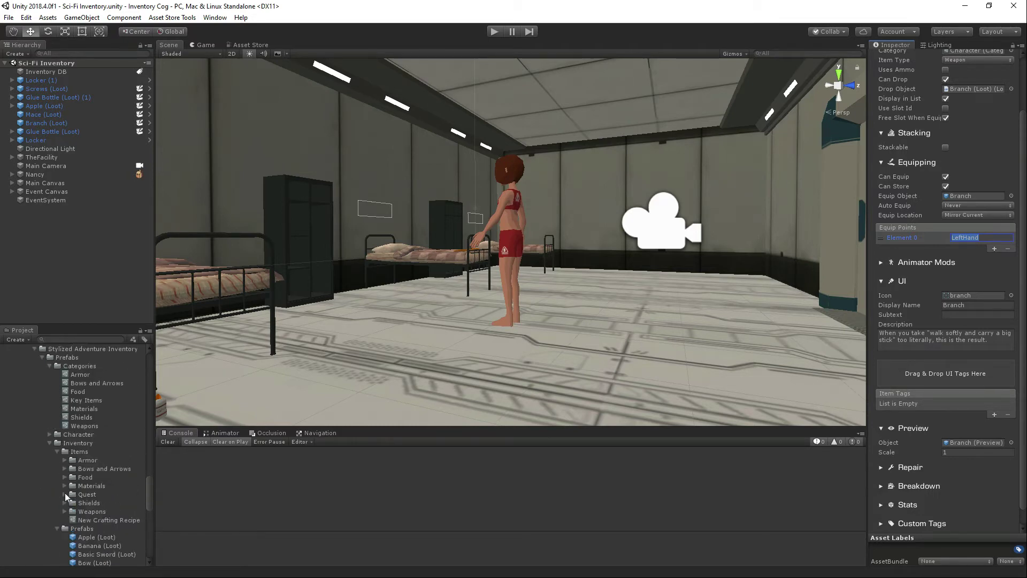
scroll(75, 424, "down", 3)
left_click(63, 428)
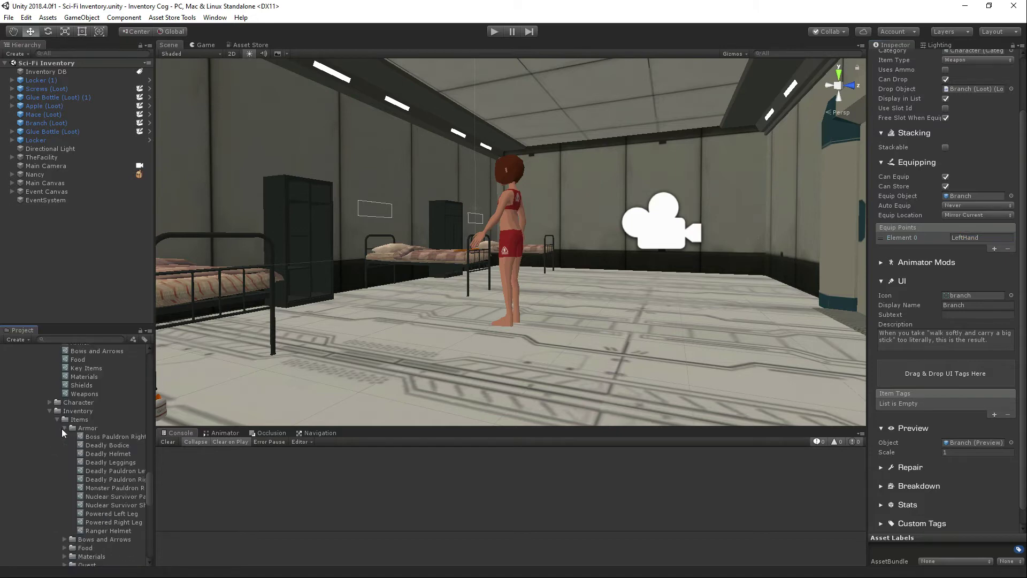
left_click(92, 454)
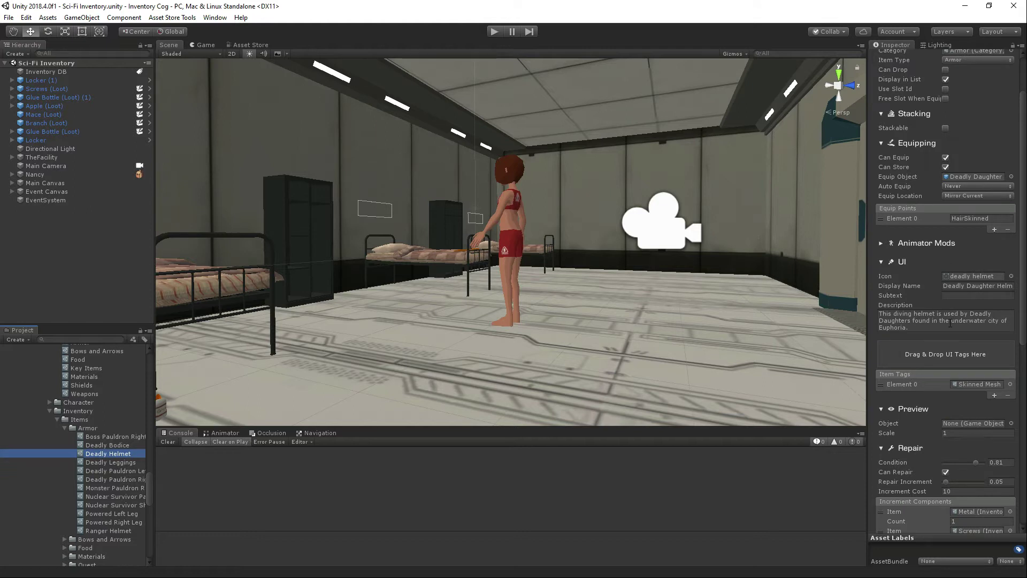
scroll(951, 323, "down", 3)
left_click(970, 352)
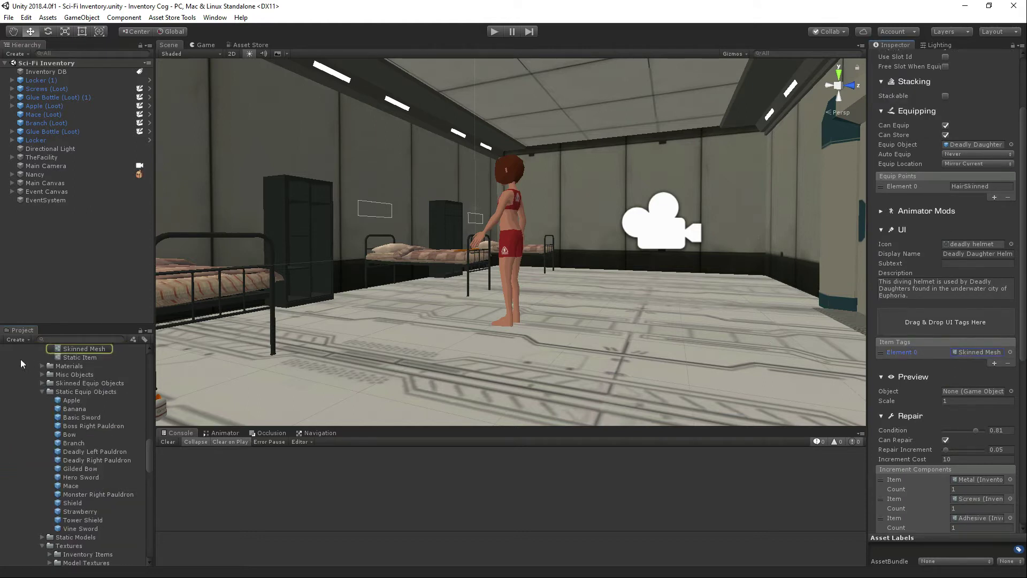
Step: Find the Item Tag creation command for the Inventory Item Tags folder, and examine the Skinned Mesh tag's settings
scroll(60, 368, "up", 3)
left_click(68, 398)
right_click(68, 401)
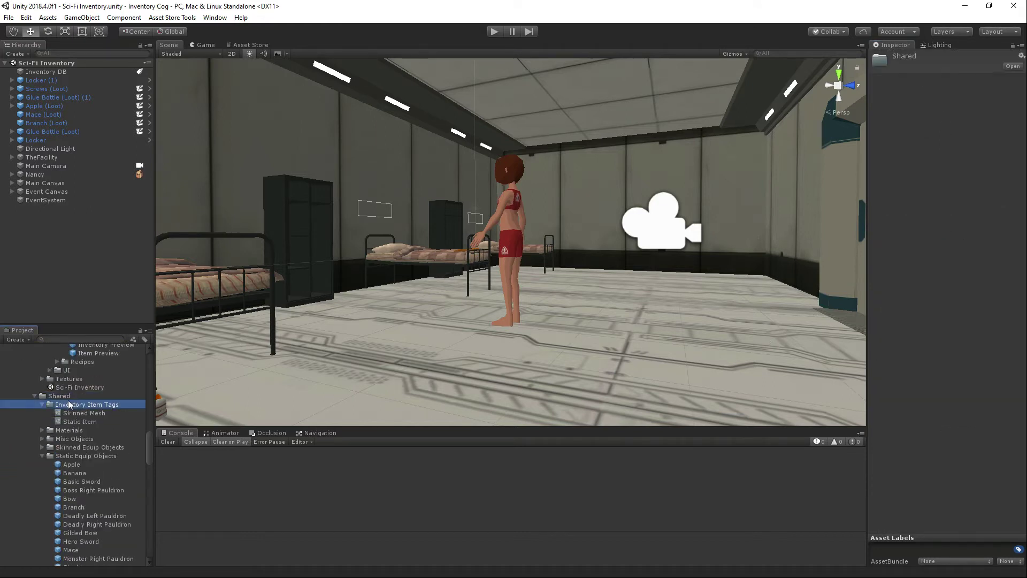
mouse_move(162, 152)
mouse_move(265, 148)
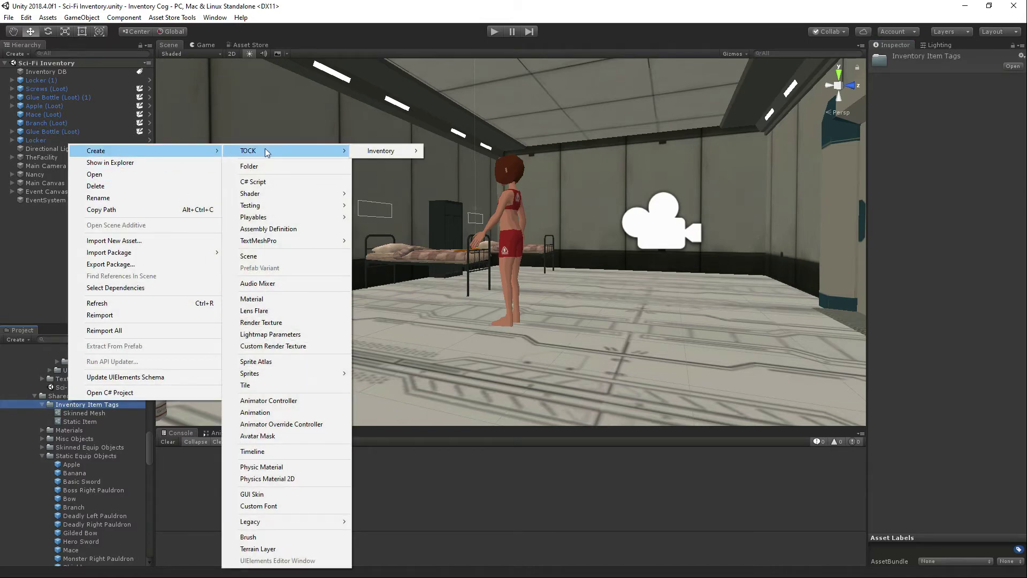
mouse_move(396, 150)
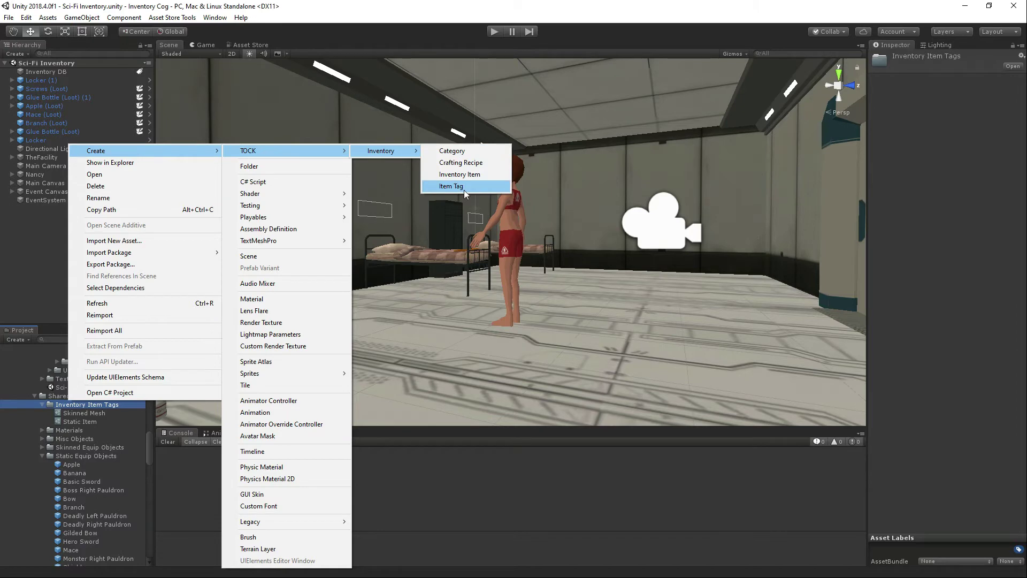
left_click(86, 410)
left_click(87, 413)
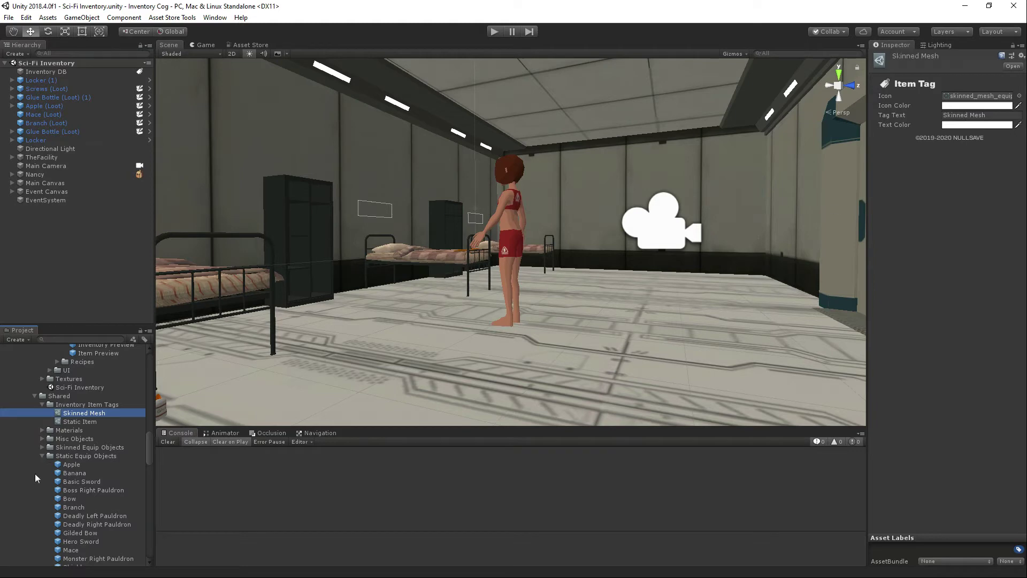
Step: Open the Stylized Adventure Inventory scene and run it in play mode
scroll(56, 485, "down", 10)
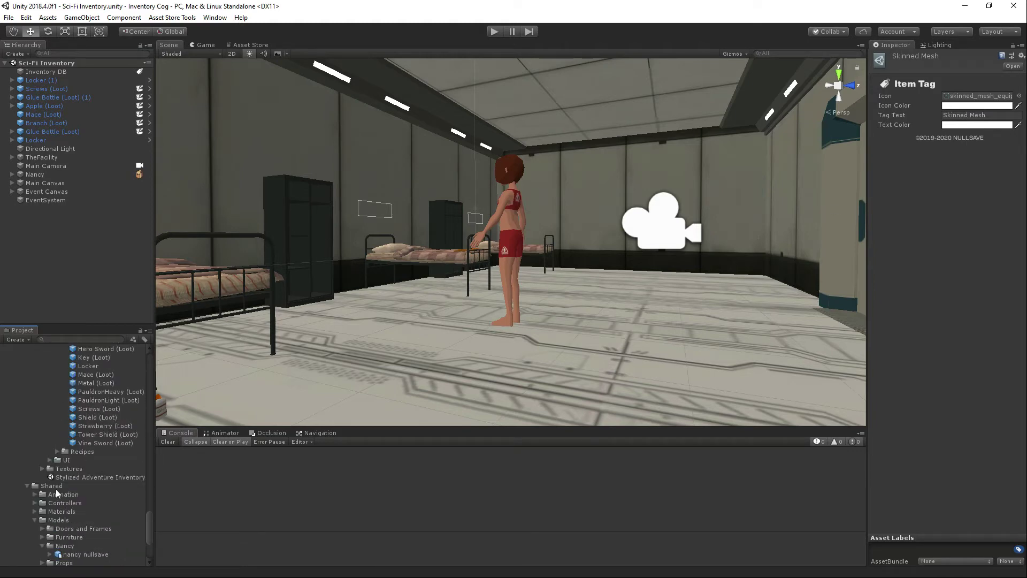
double_click(79, 477)
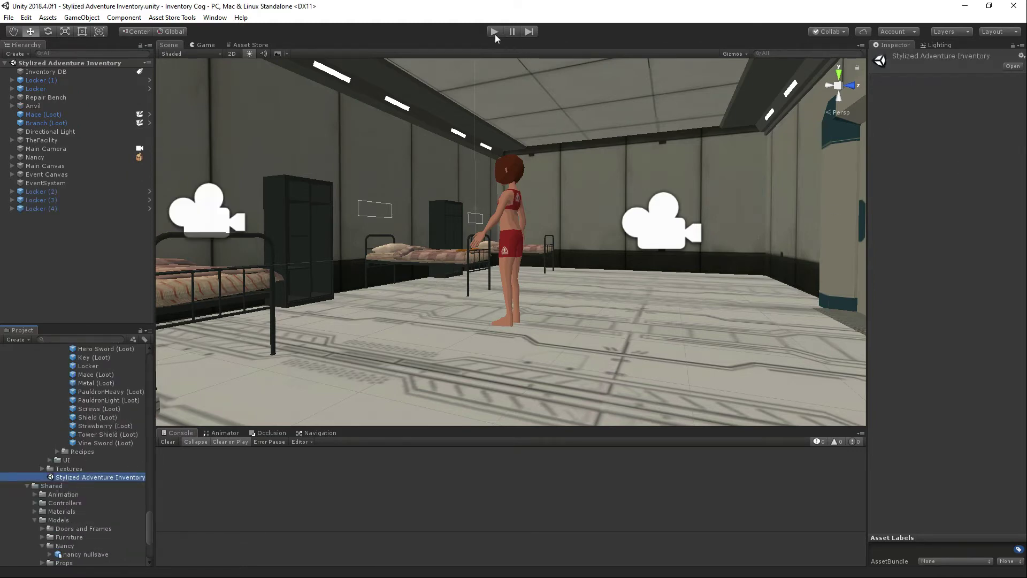
left_click(495, 35)
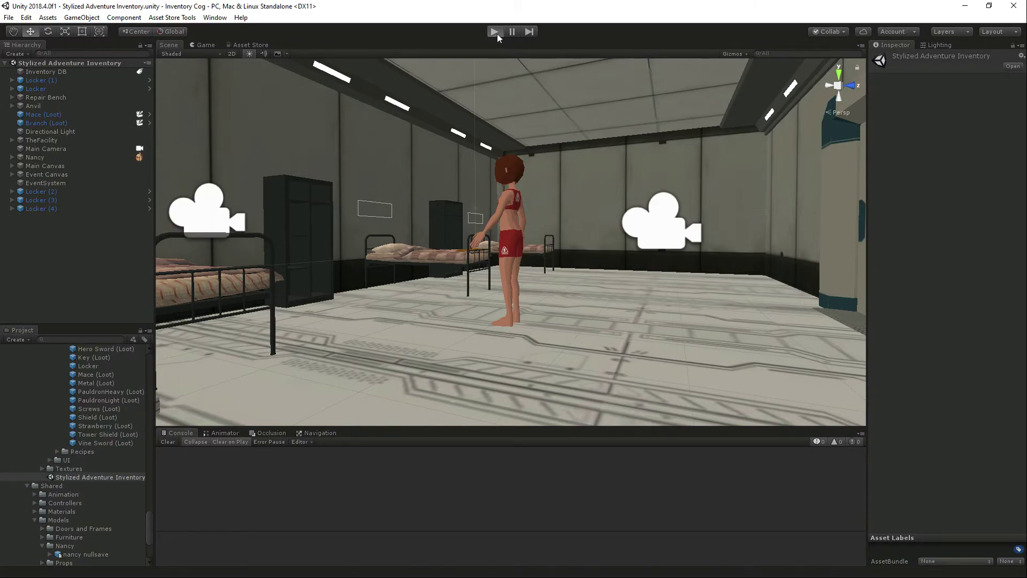
Step: Walk to the locker, take the Survivor Shirt from its container, and open the character's inventory
key("w")
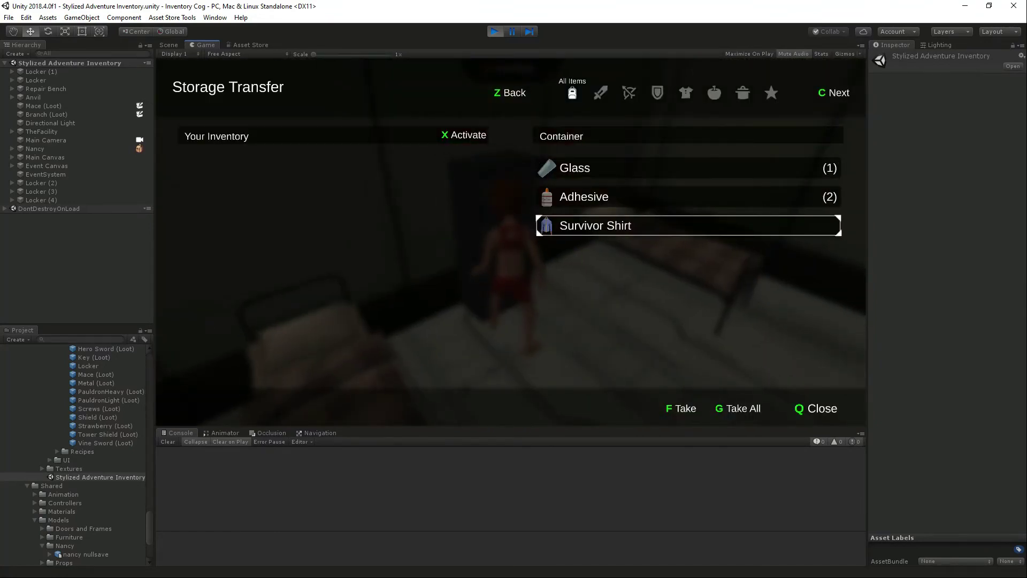
key("f")
key("q")
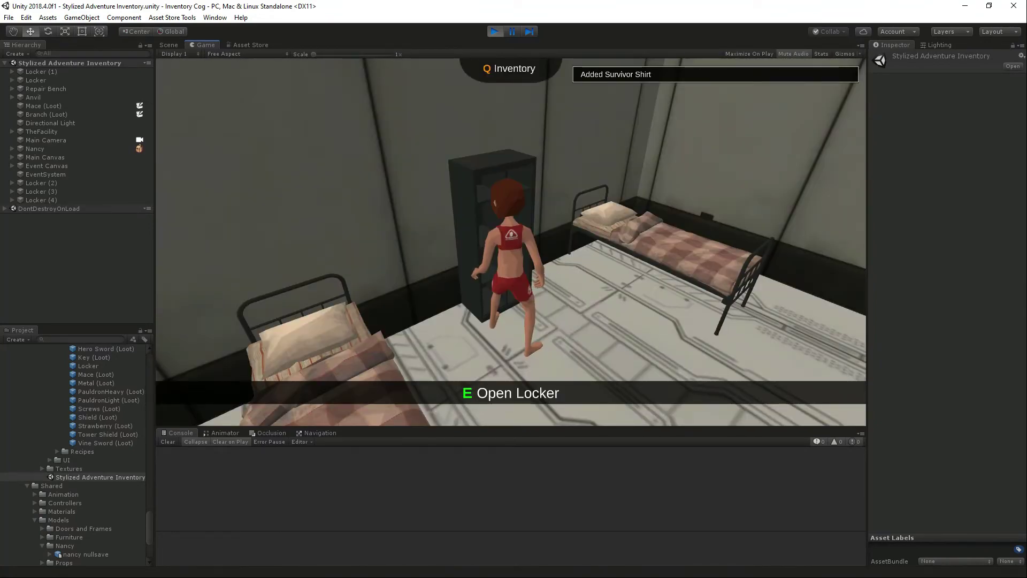
key("i")
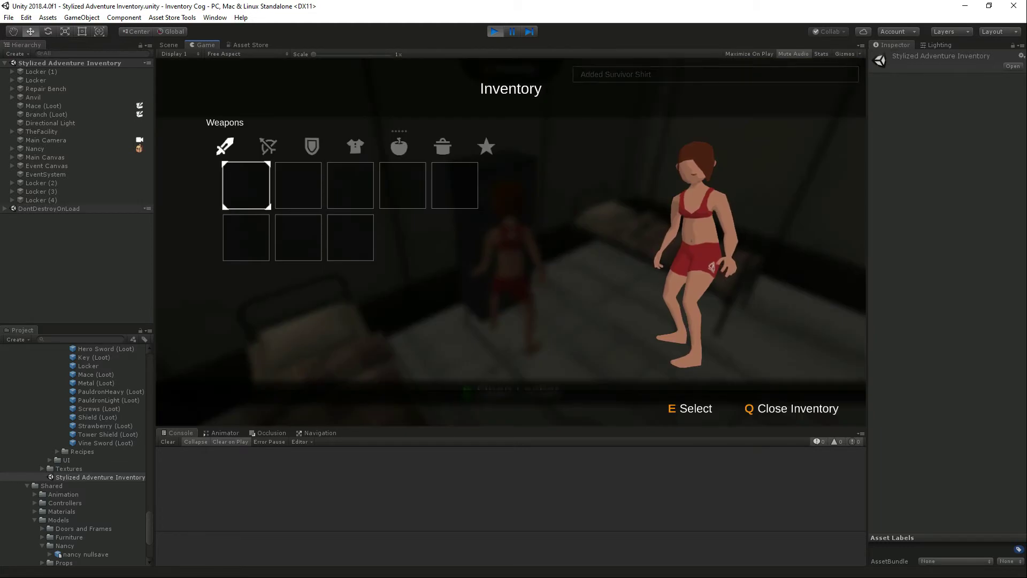
Step: Inspect the Survivor Shirt's item tag under the inventory's Armor category and exit play mode
key("d")
key("d")
key("d")
key("d")
key("d")
key("d")
key("d")
key("d")
key("d")
key("d")
key("d")
key("d")
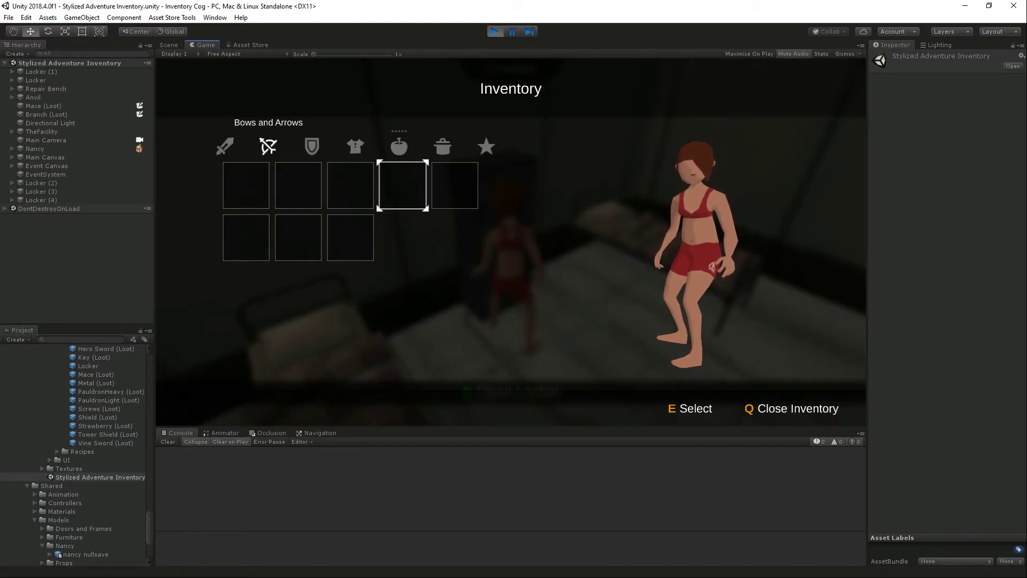
key("d")
key("d")
key("d")
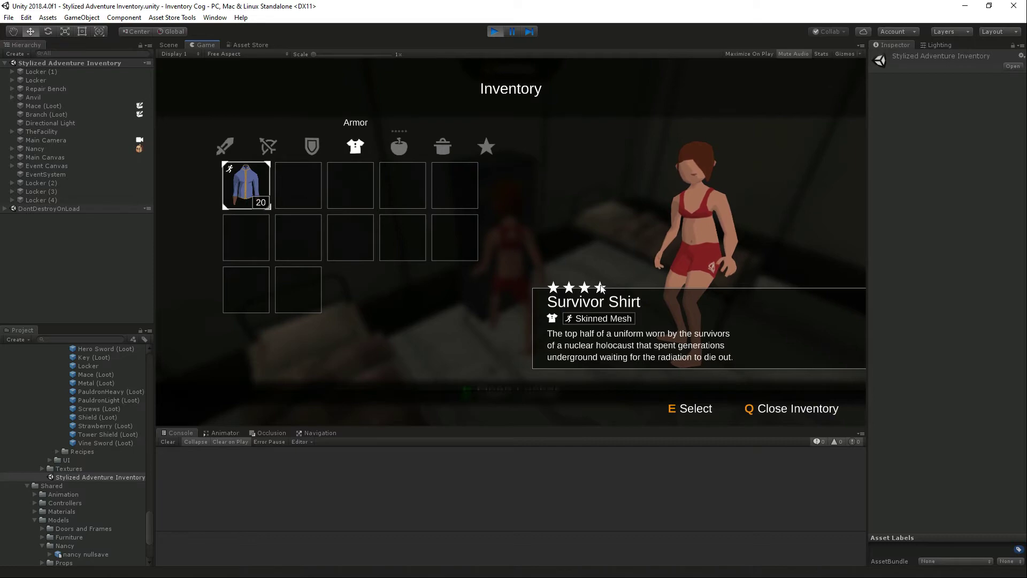
key("q")
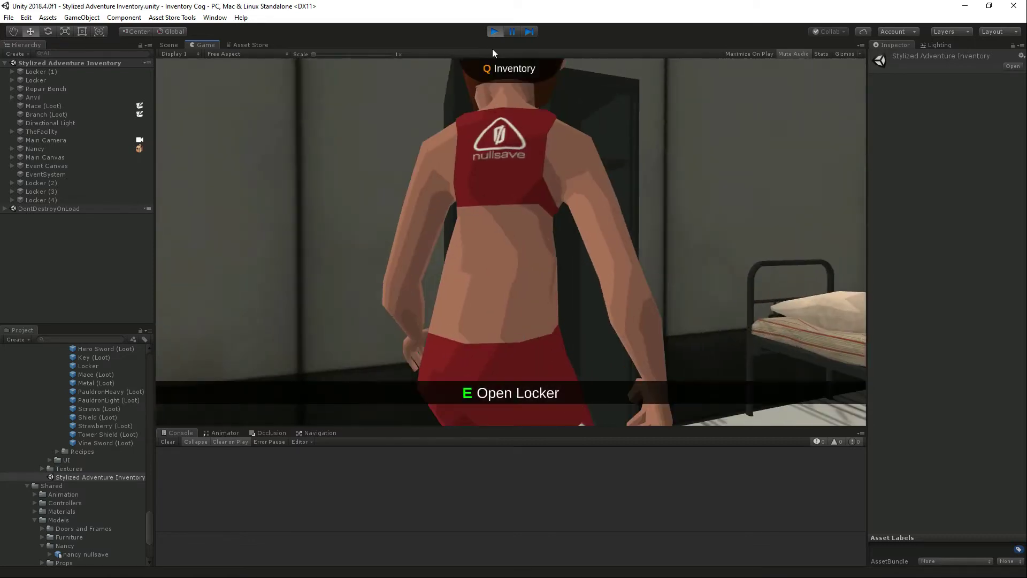
left_click(493, 32)
Step: Open the Deadly Pauldron Left armor item and examine its preview and repair settings
scroll(41, 405, "up", 10)
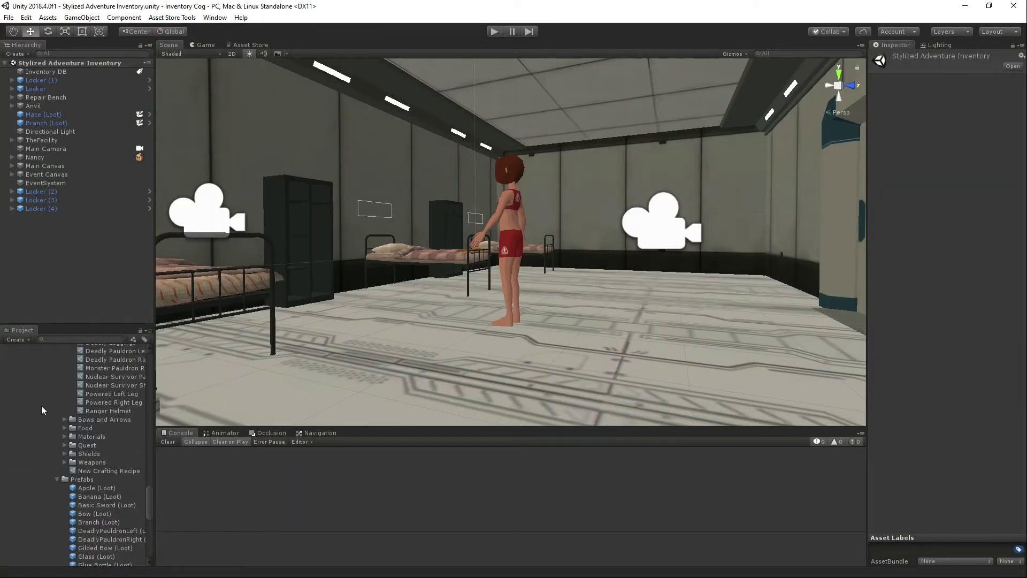
left_click(115, 415)
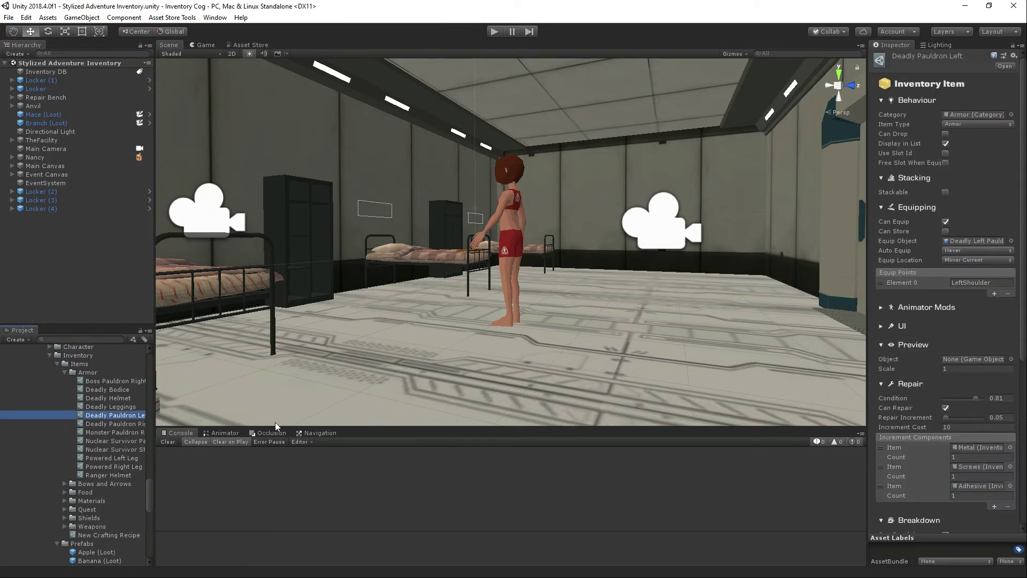
scroll(943, 355, "down", 2)
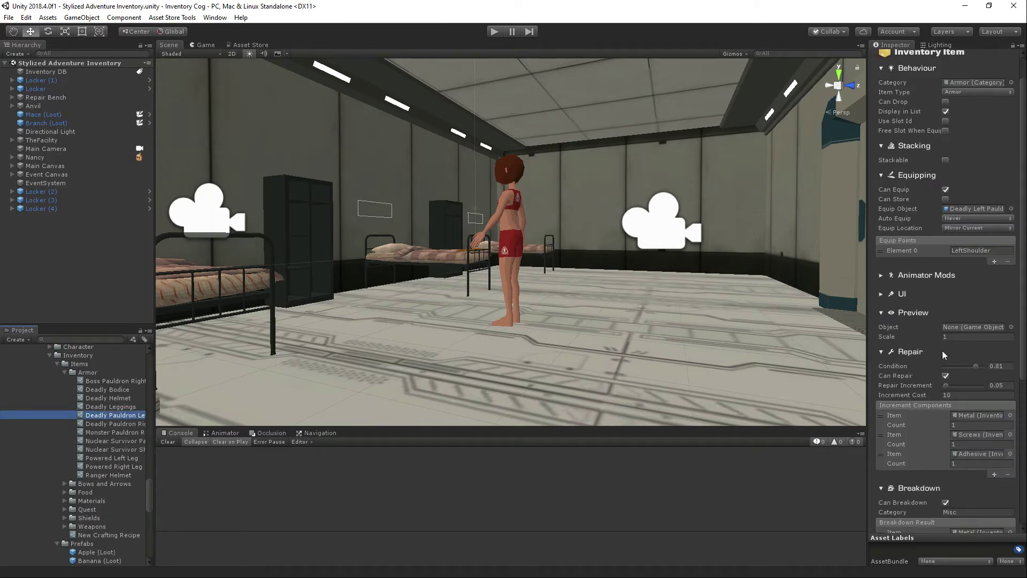
left_click(890, 292)
left_click(891, 293)
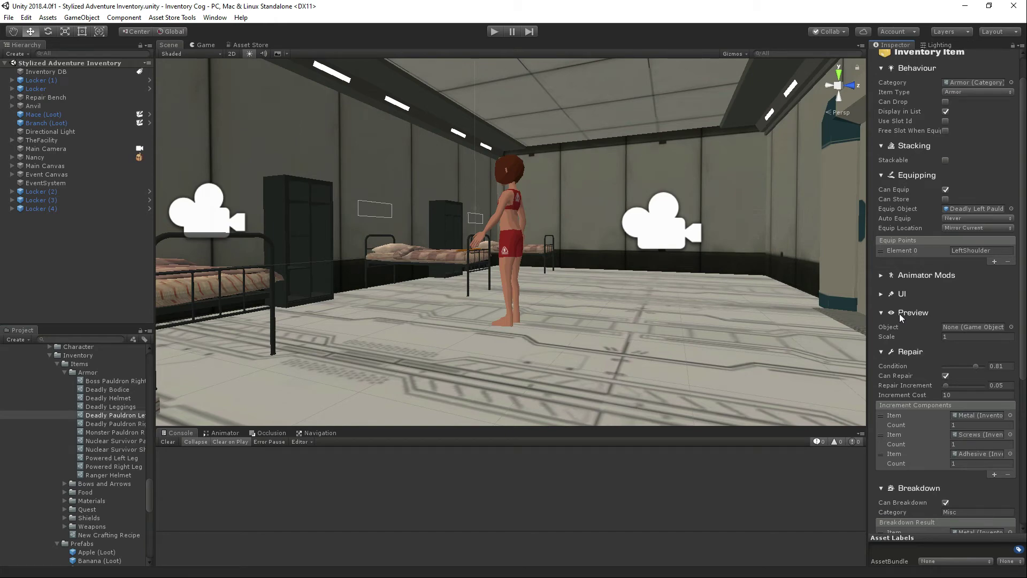
Step: Open the Sci-Fi Inventory scene from the project
scroll(79, 497, "up", 20)
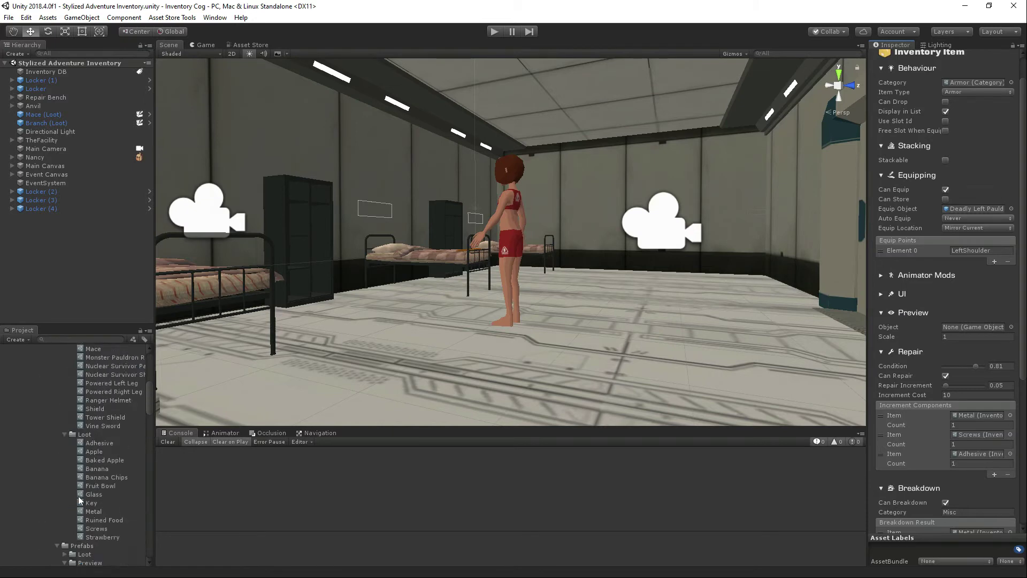
scroll(46, 425, "down", 20)
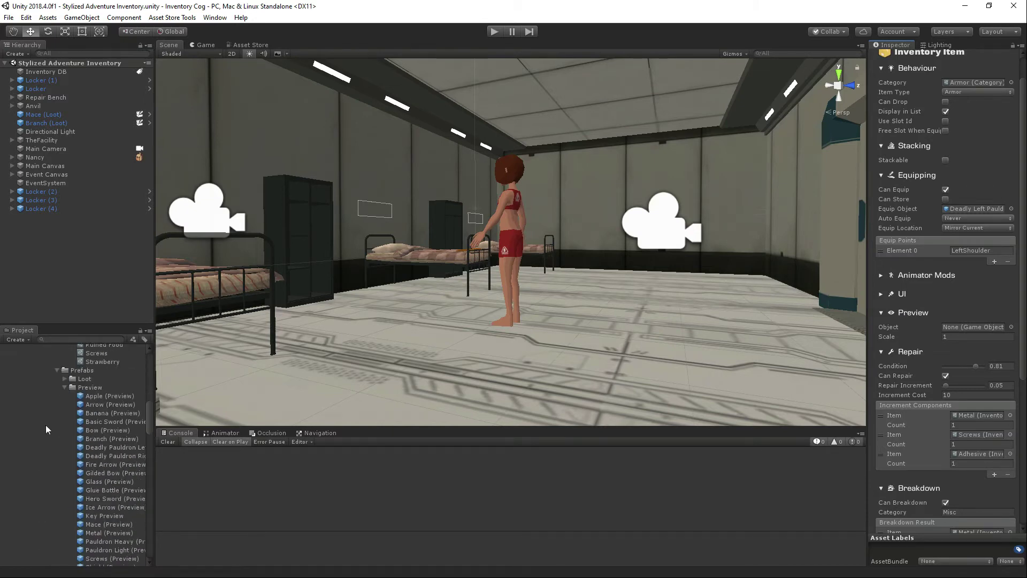
double_click(69, 501)
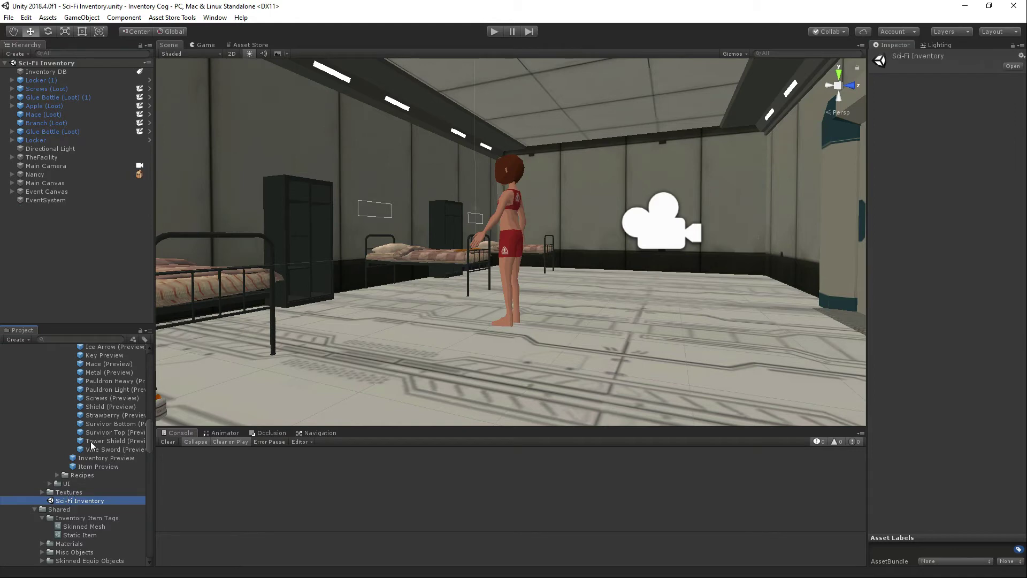
Step: Open the Glass loot item of the Sci-Fi example and enable Can Repair in its repair settings
left_click(98, 413)
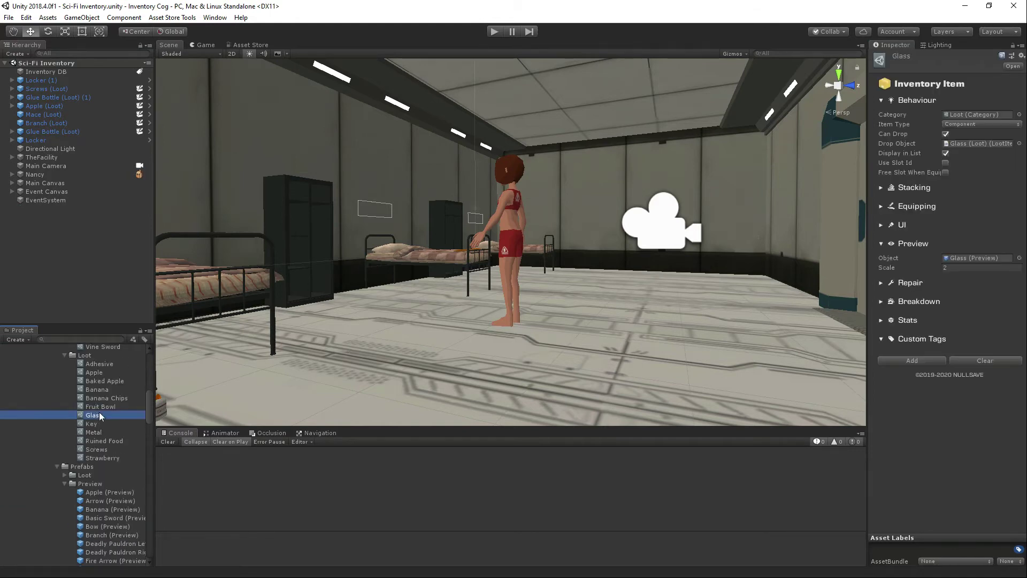
left_click(894, 287)
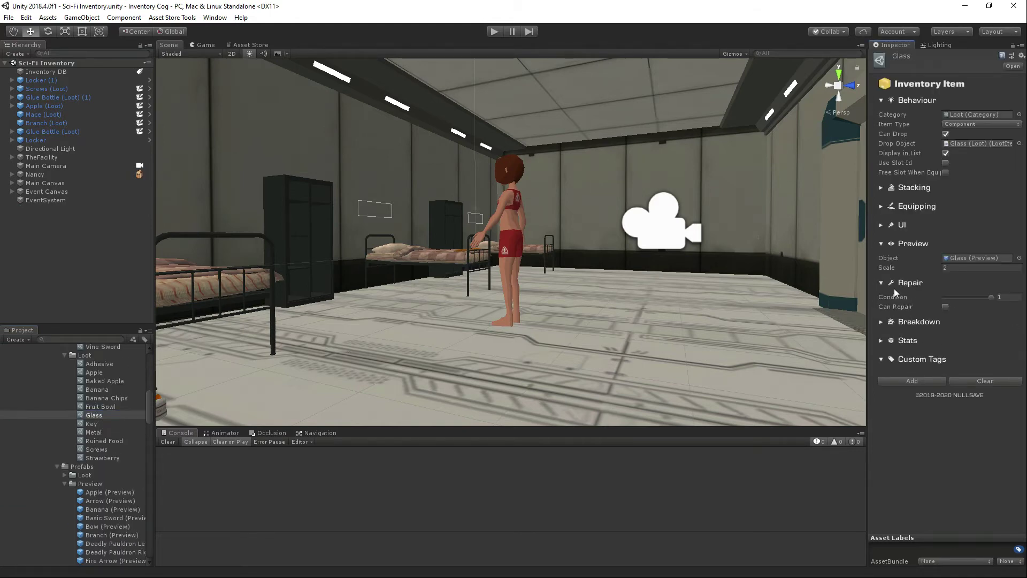
left_click(993, 296)
left_click(945, 306)
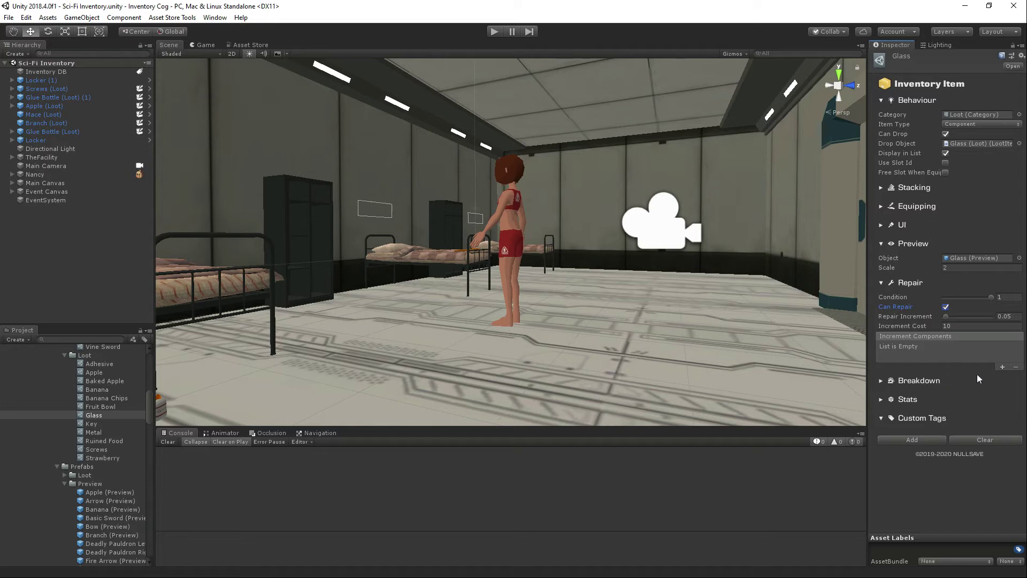
Step: Add Banana Chips and Deadly Pauldron Right as the Glass item's repair increment components
left_click(1002, 367)
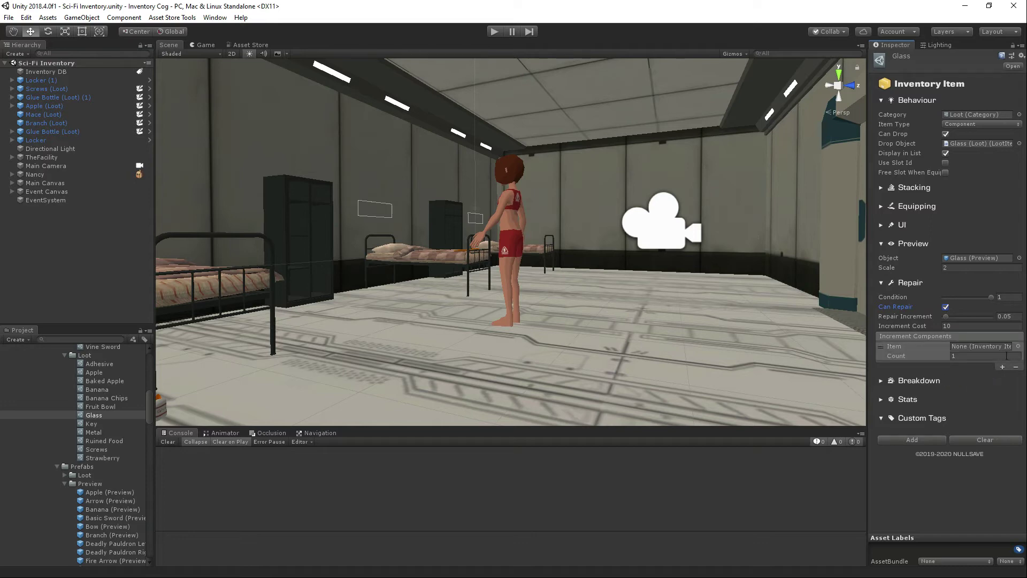
left_click(1019, 346)
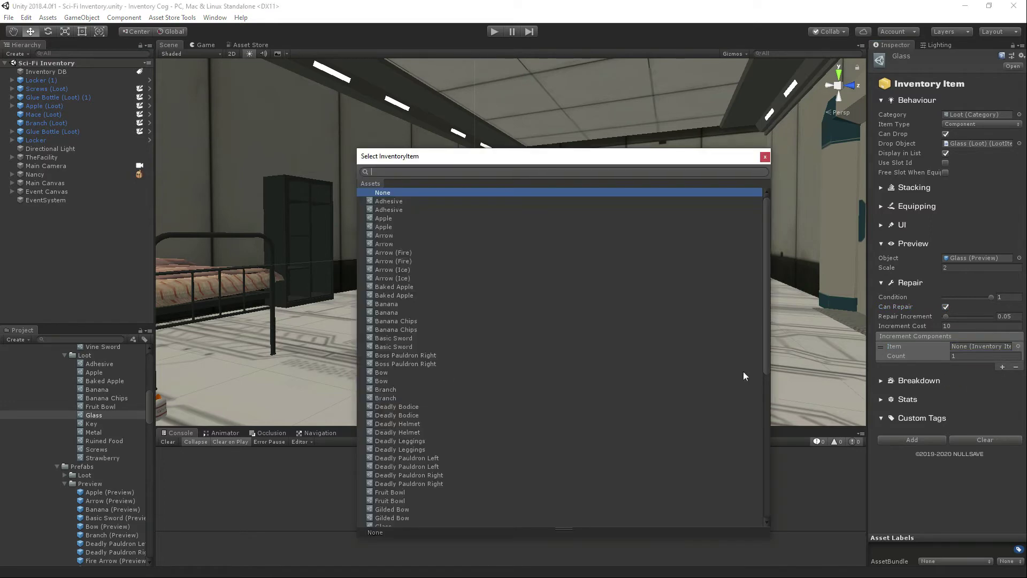
left_click(405, 321)
left_click(406, 322)
left_click(1002, 366)
left_click(1000, 365)
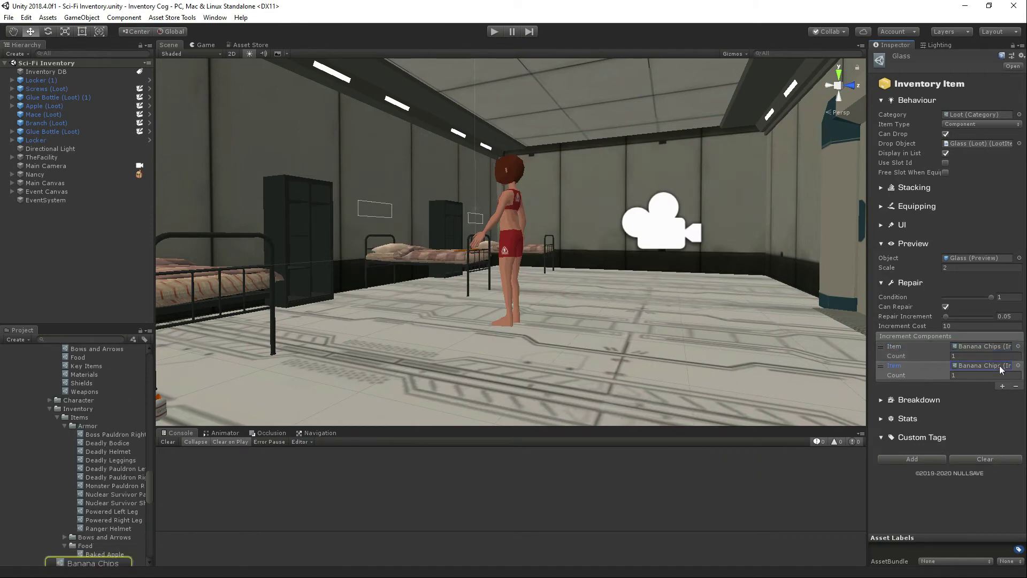
left_click(1019, 365)
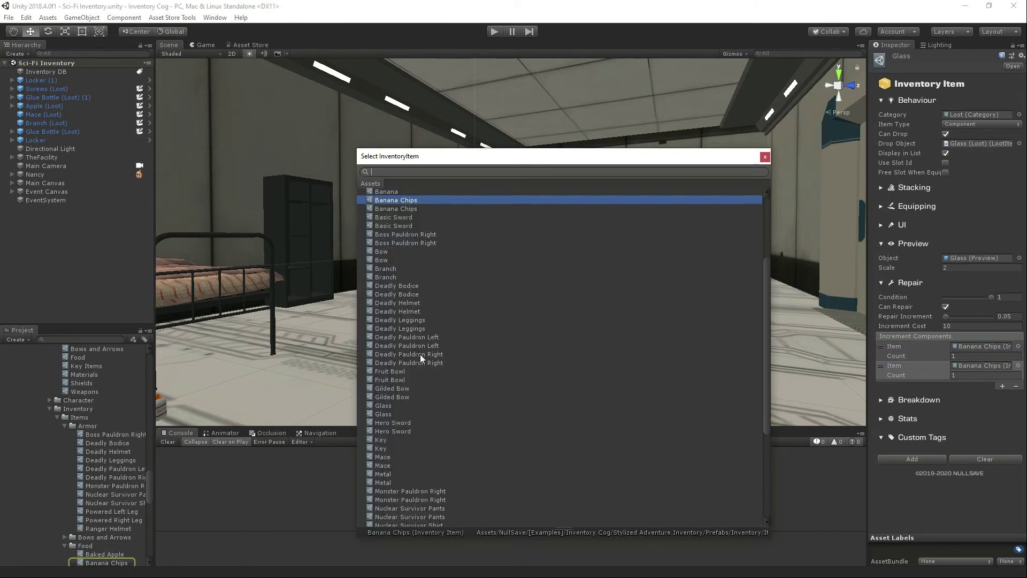
double_click(439, 363)
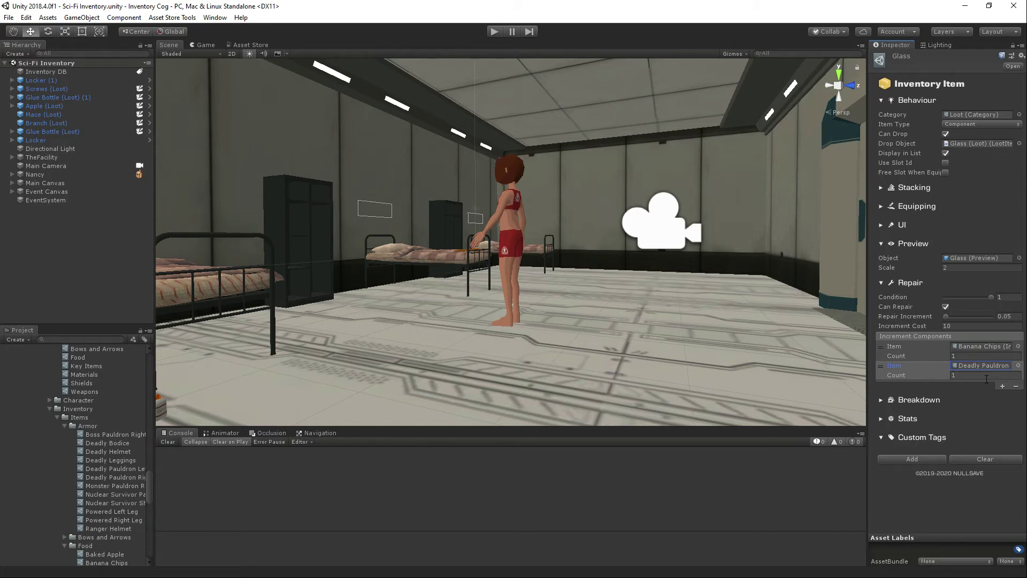
Step: Set the Glass item's Repair Increment to 0.5 and remove the Deadly Pauldron Right component
left_click(1005, 317)
type("0.5")
left_click(1015, 385)
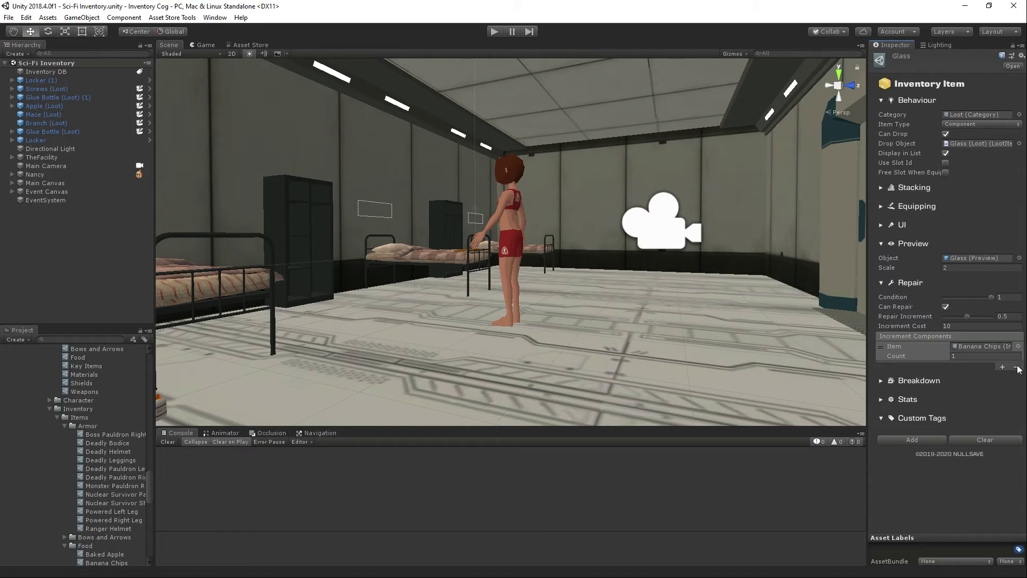
left_click(881, 282)
Step: Enable Can Breakdown for the Glass item and show its breakdown category setting
left_click(891, 302)
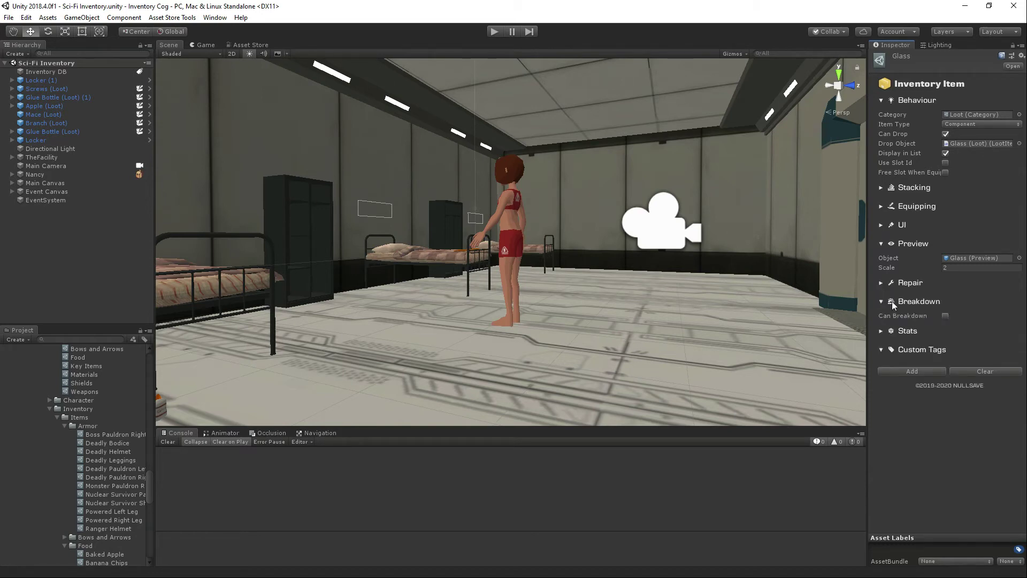
left_click(946, 316)
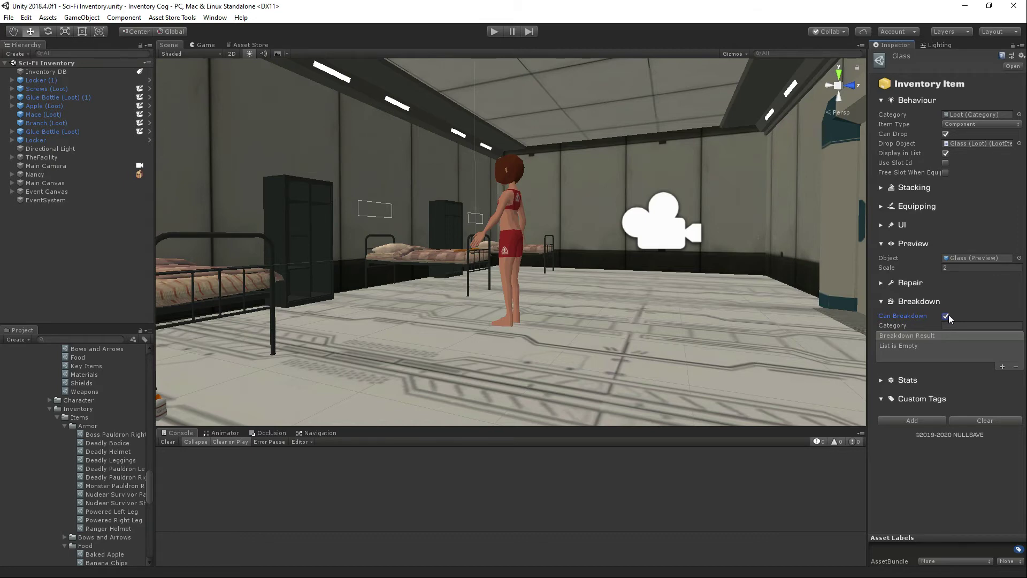
left_click(946, 316)
left_click(946, 316)
left_click(971, 325)
Step: Add Branch to the Glass item's breakdown results and remove the duplicate entry
left_click(1002, 367)
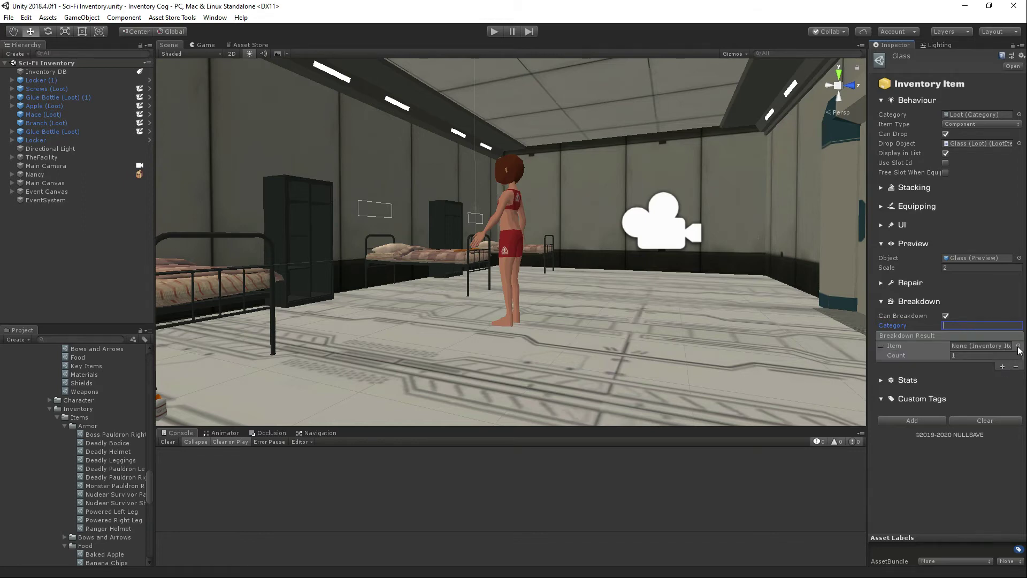
left_click(1018, 346)
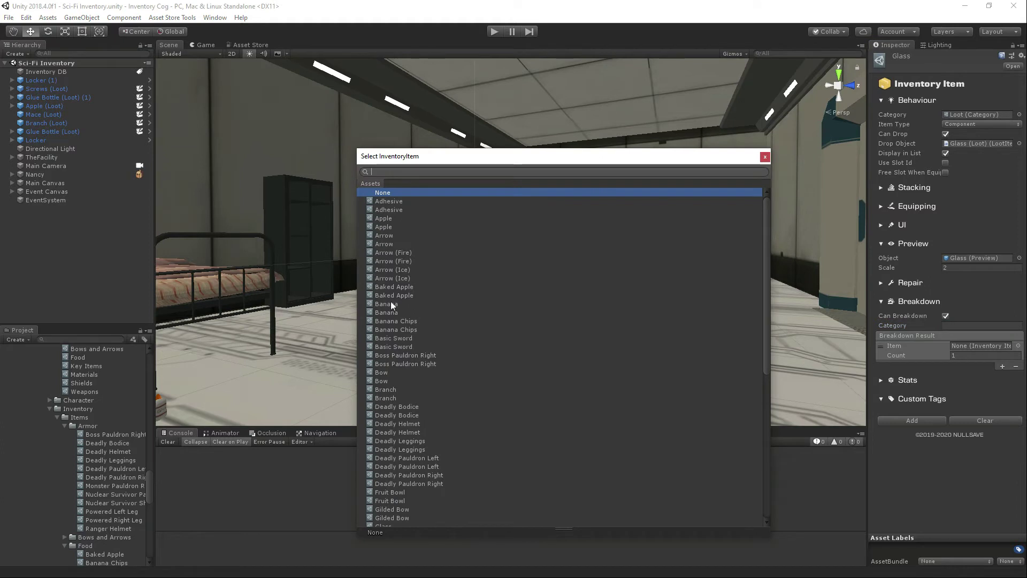
scroll(387, 380, "down", 2)
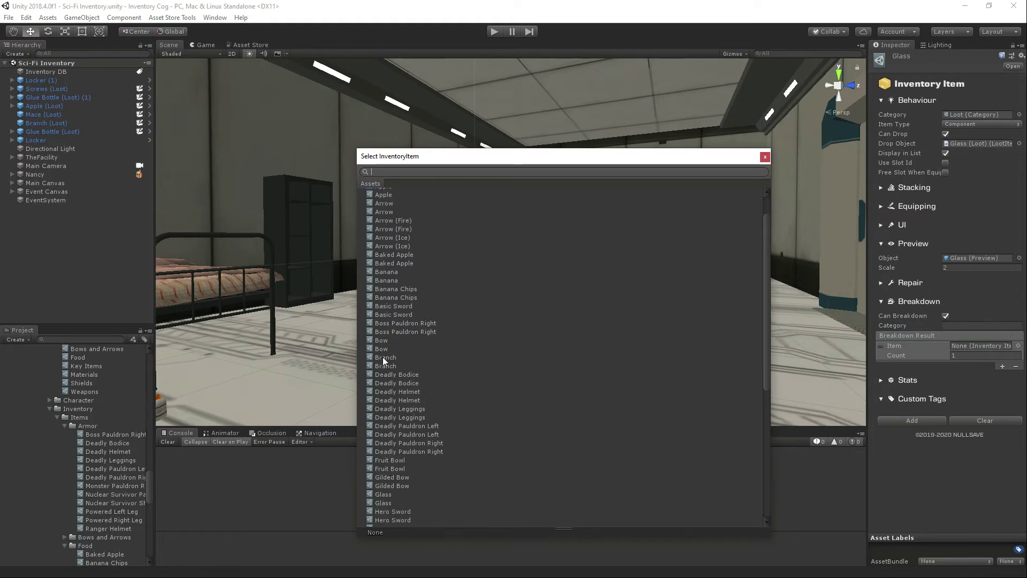
double_click(384, 357)
left_click(1003, 367)
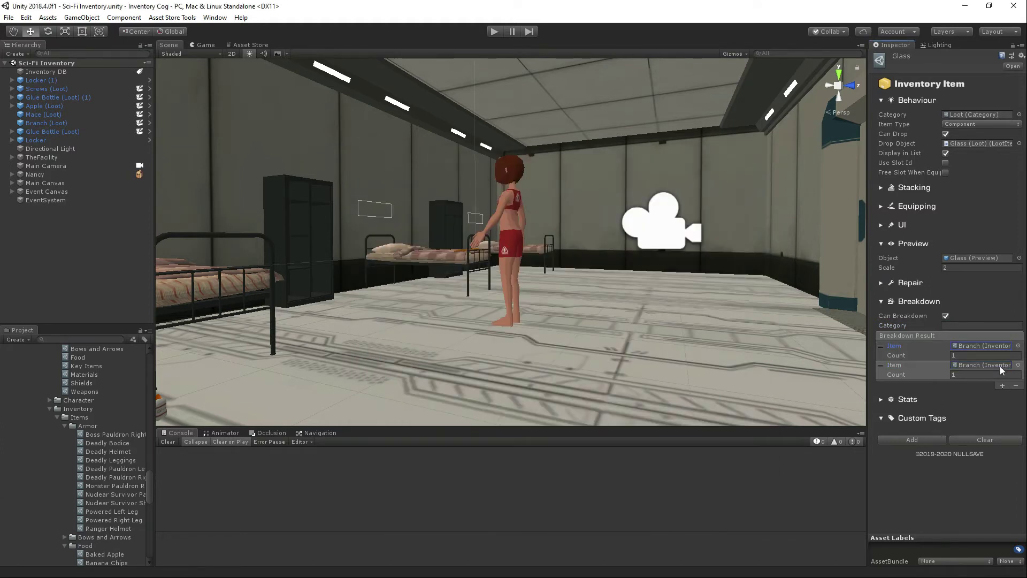
left_click(1015, 386)
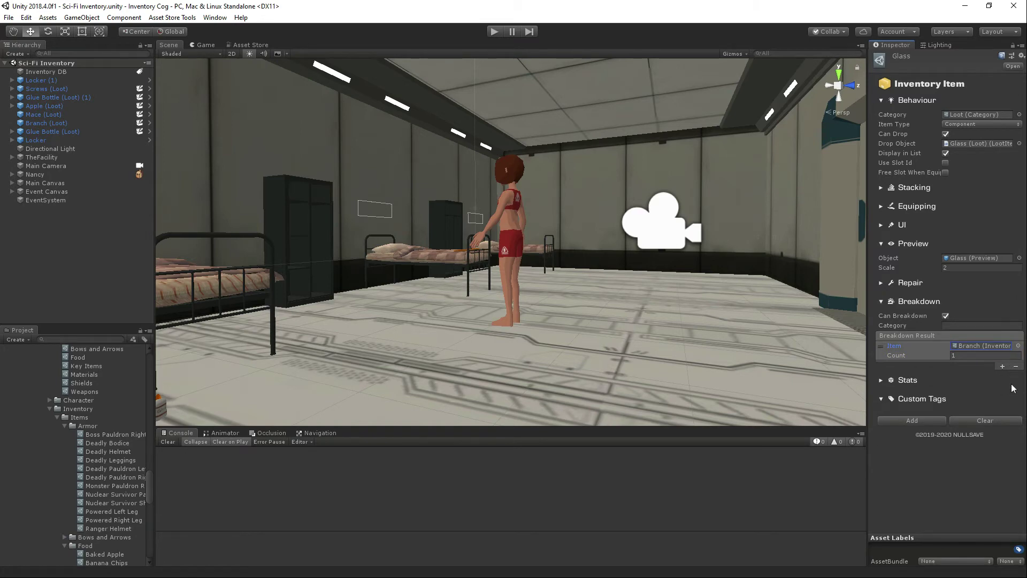
left_click(1015, 376)
left_click(904, 303)
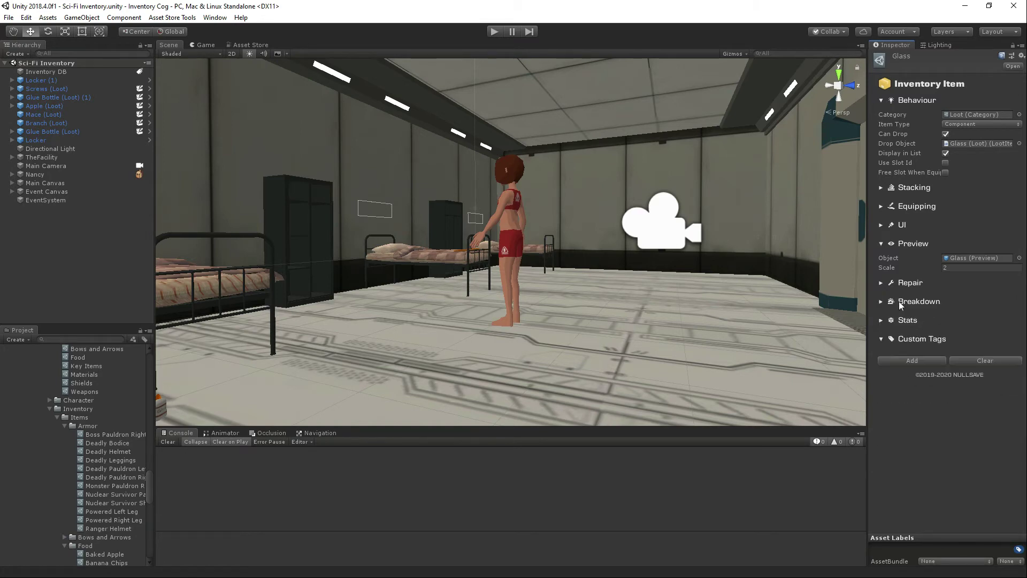
Step: Add a custom stat named dafsd with value 2.79 and an empty custom tag to the Glass item
left_click(901, 321)
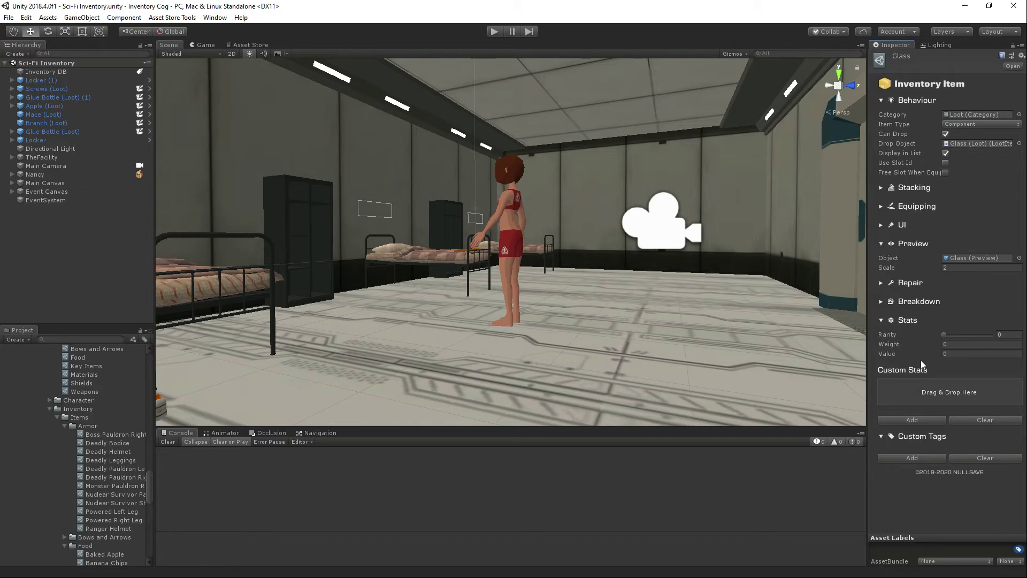
left_click(954, 344)
left_click(962, 354)
left_click(913, 420)
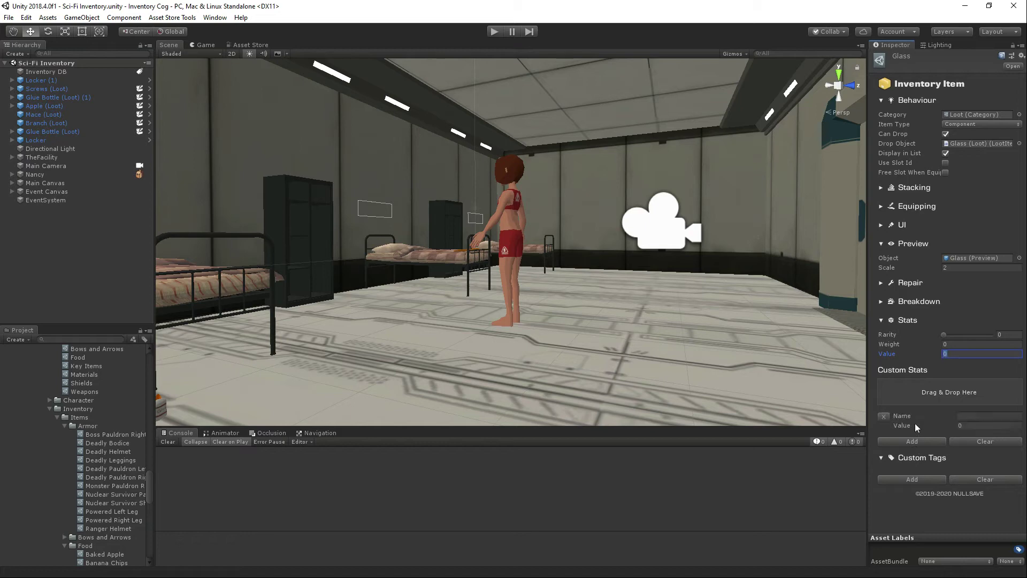
left_click(970, 415)
type("dafsd")
left_click(963, 426)
type("2.79")
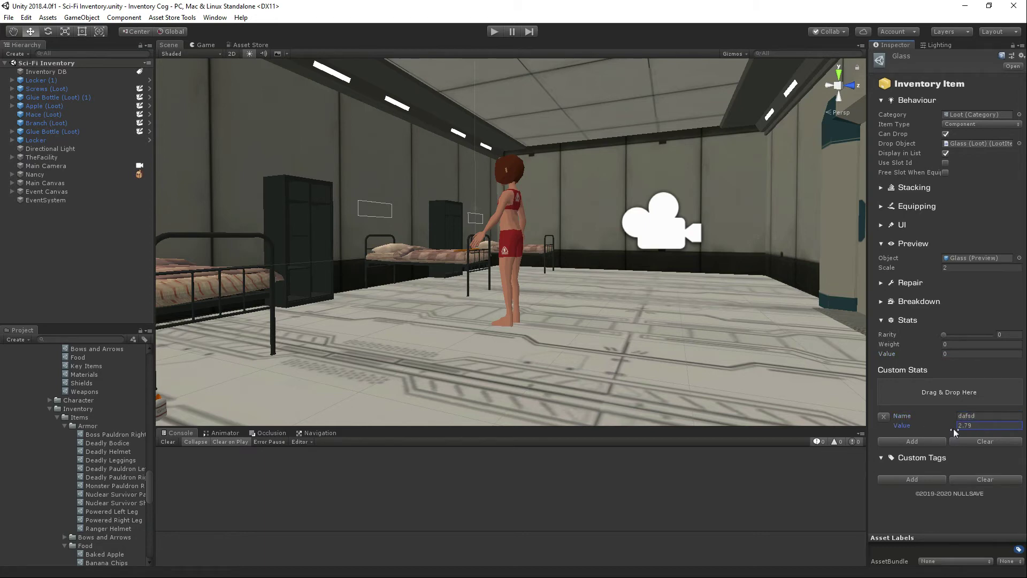
left_click(902, 478)
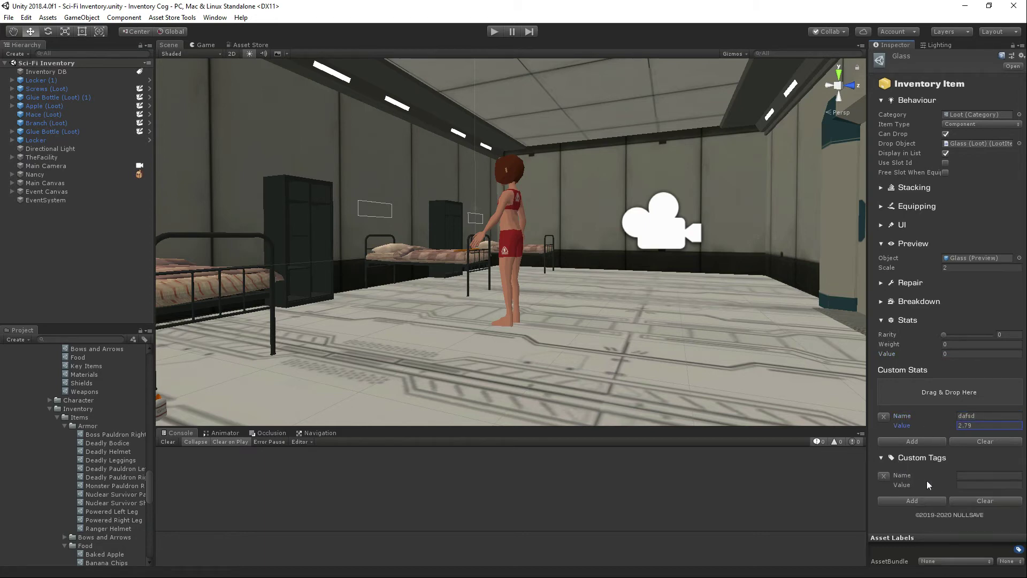
left_click(973, 474)
Step: Run the Sci-Fi Inventory scene, collect the adhesive, and open the locker's container
left_click(493, 32)
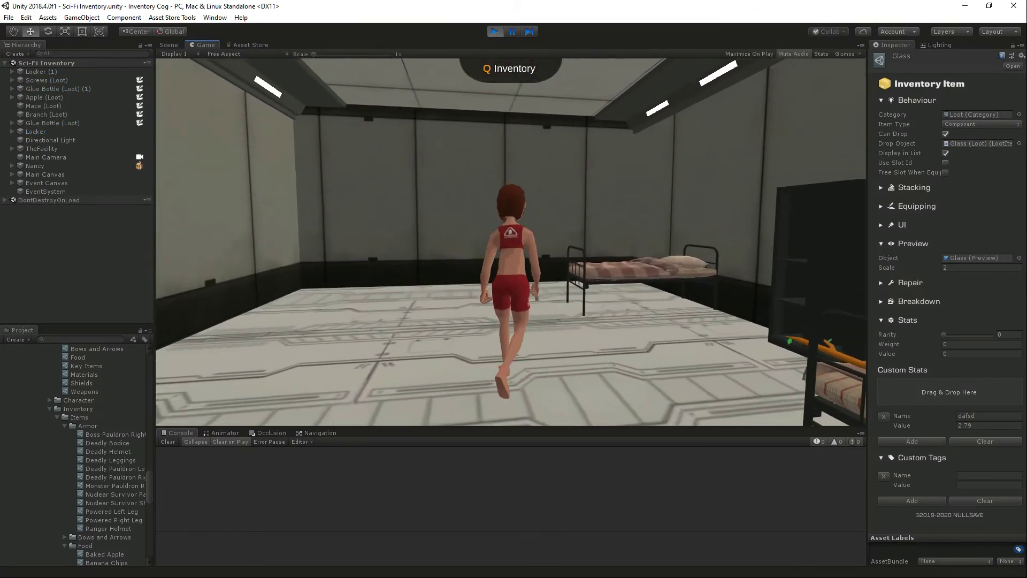
key("e")
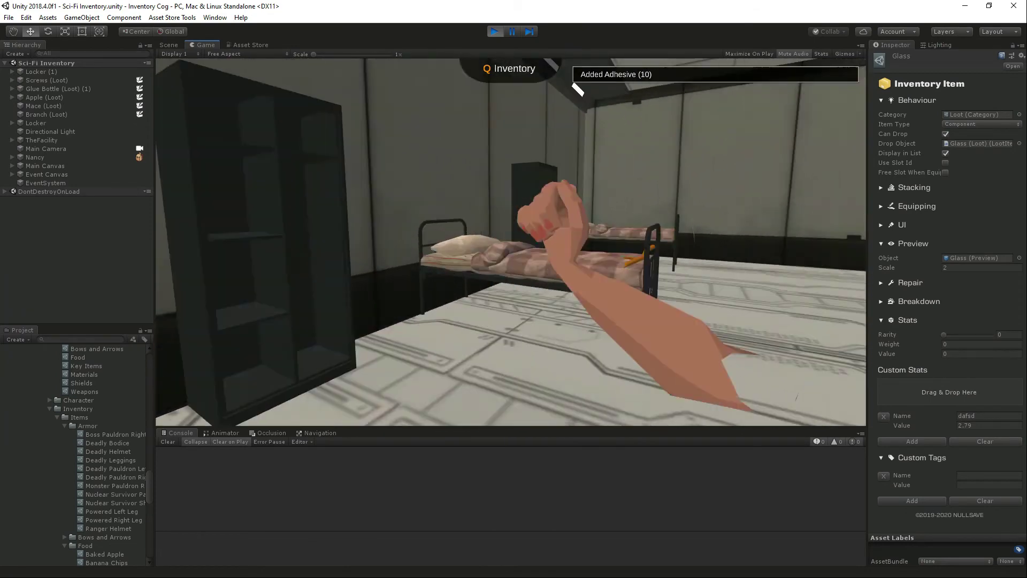
key("e")
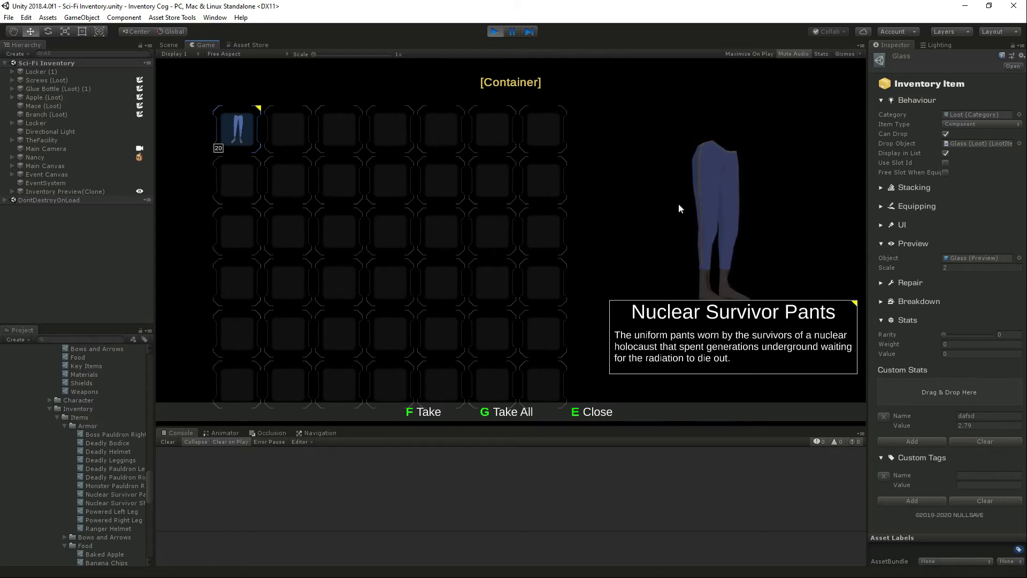
Step: Locate the Glass item's preview prefab and examine the scale of the Preview Object Container inside Inventory Preview(Clone)
left_click(977, 255)
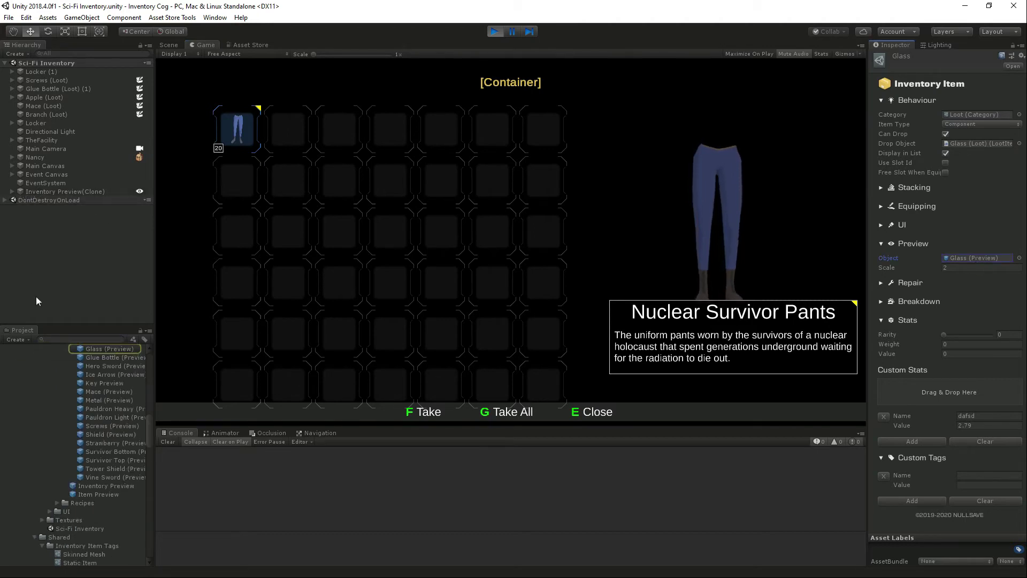
left_click(13, 192)
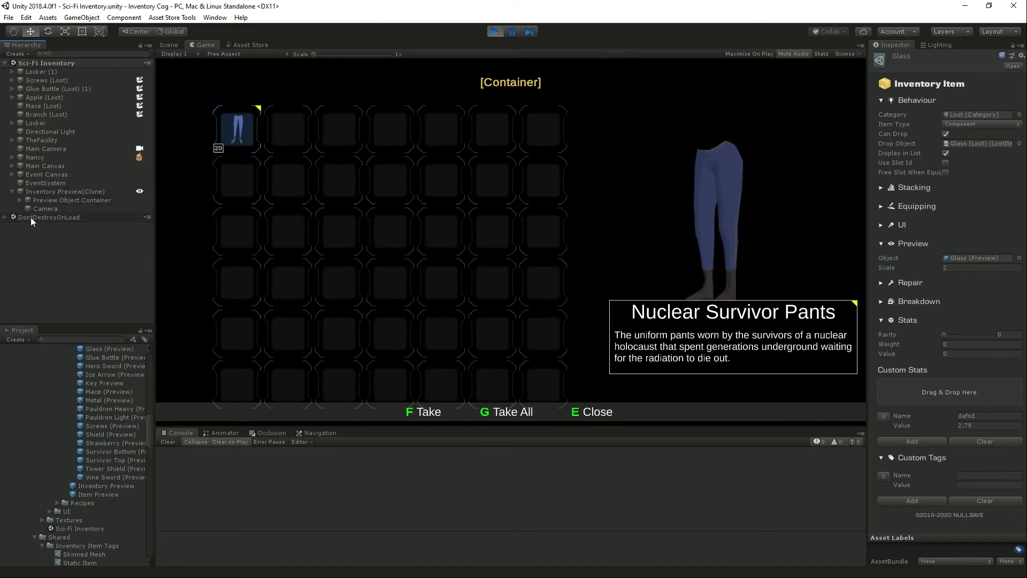
left_click(20, 200)
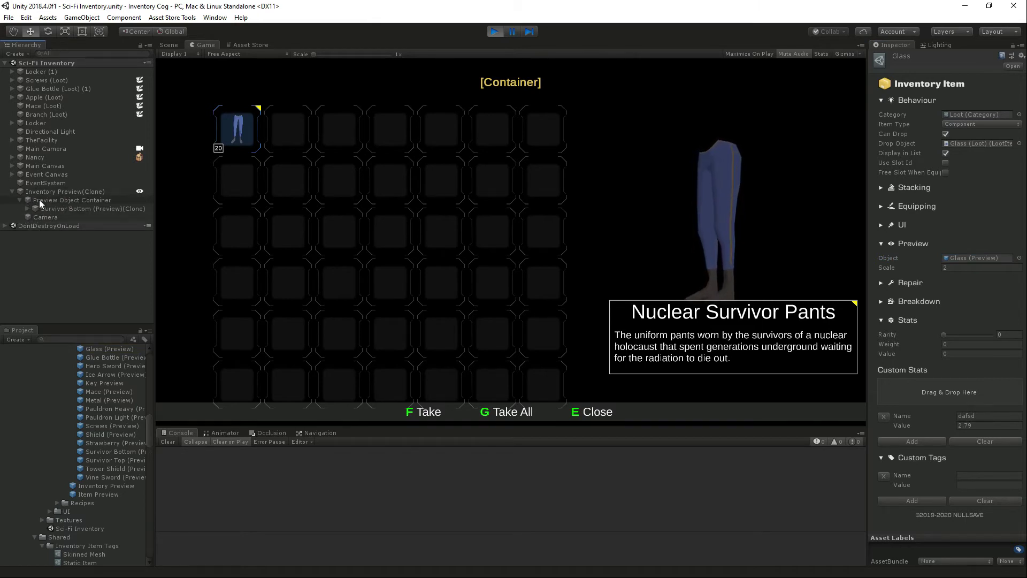
left_click(40, 200)
left_click(970, 108)
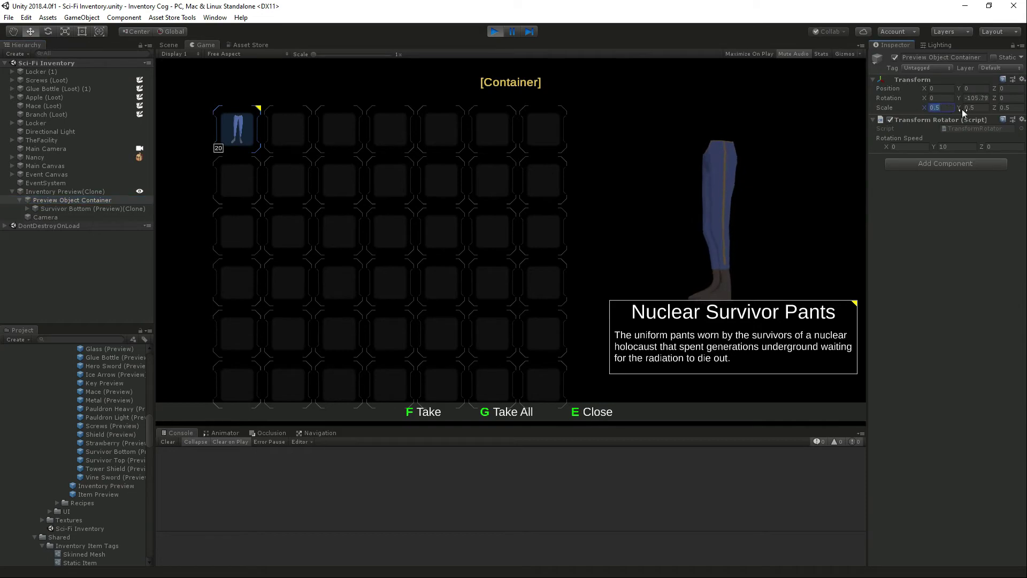
left_click(1005, 108)
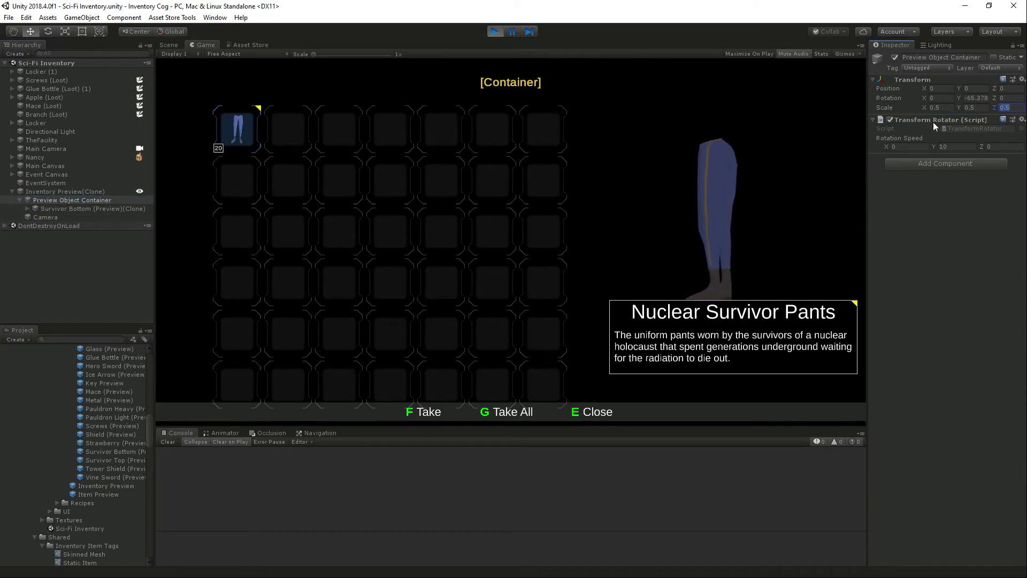
left_click(937, 108)
left_click(973, 107)
left_click(1006, 108)
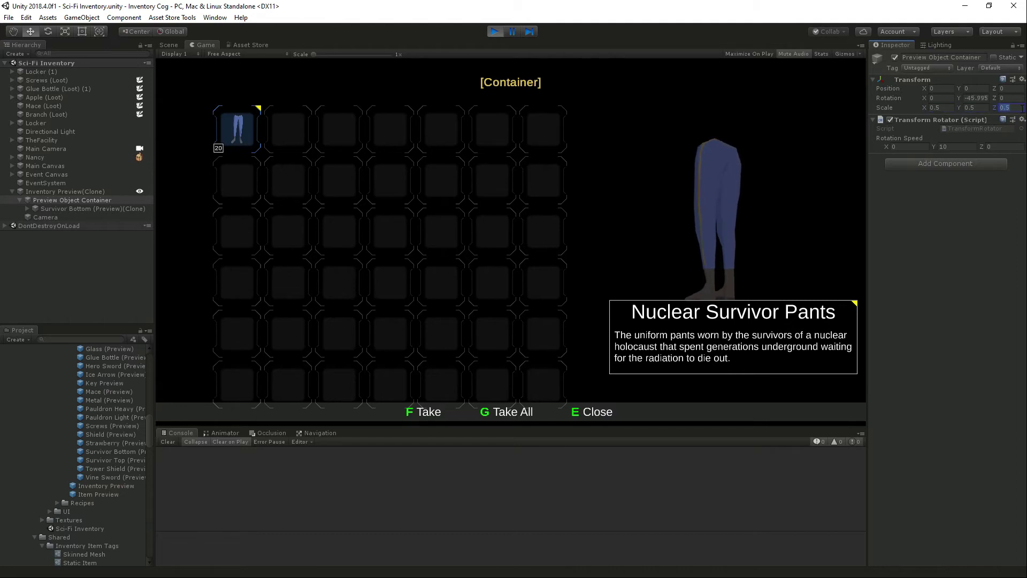
left_click(938, 199)
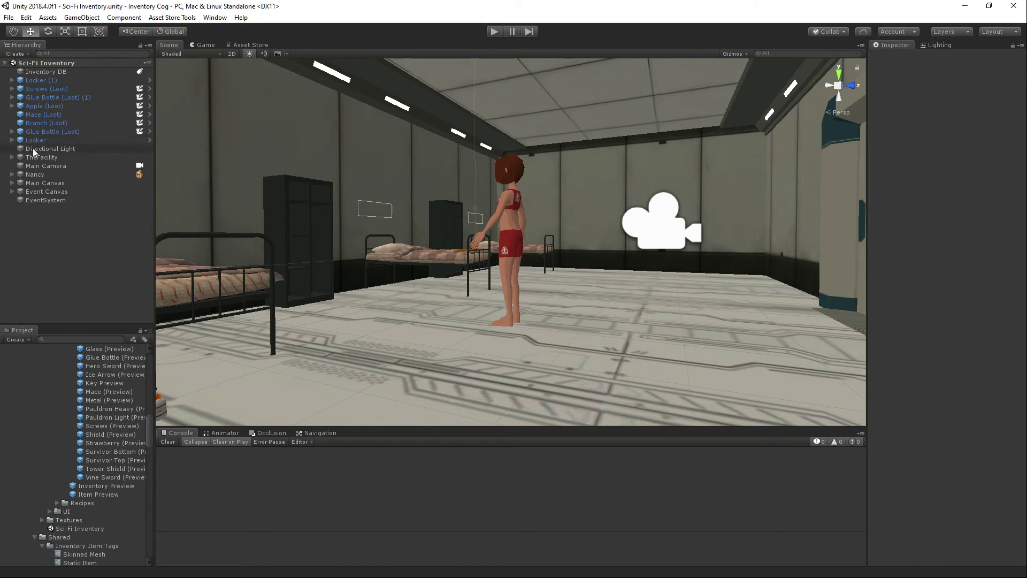
Step: Expand the Nancy character and examine the Customization Point settings on her hair, head and torso meshes
left_click(15, 175)
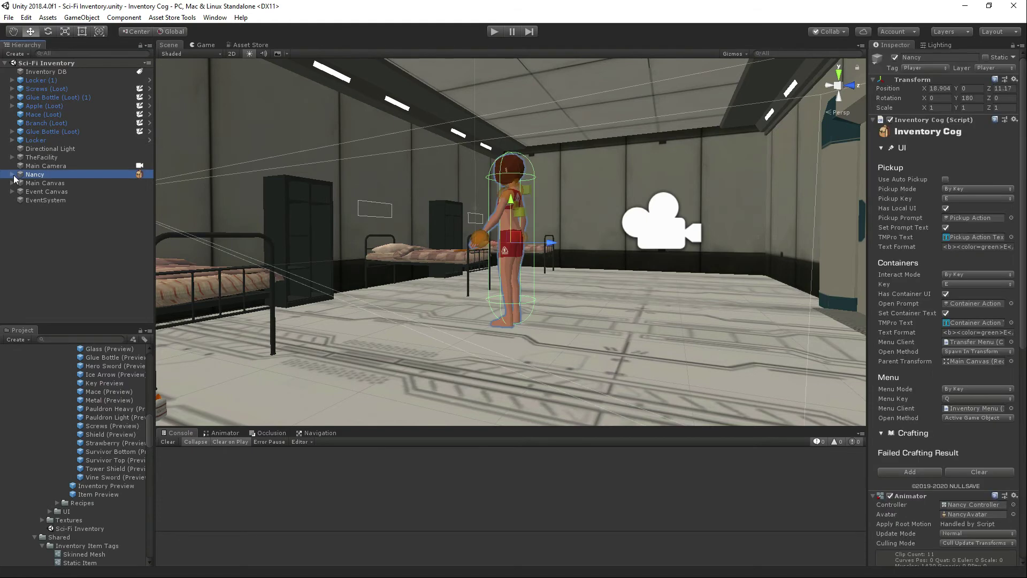
left_click(13, 175)
left_click(40, 197)
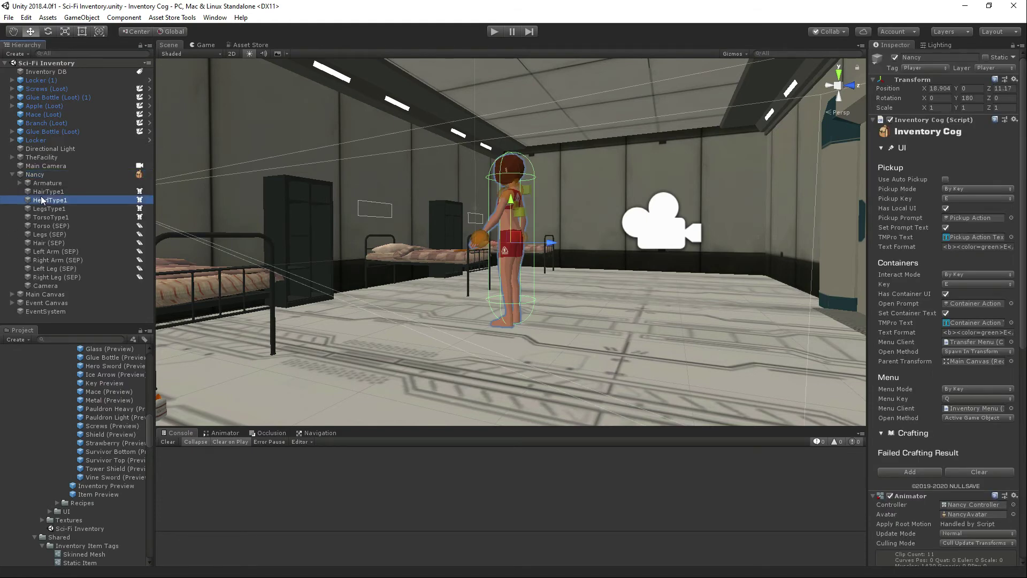
left_click(44, 191)
left_click(50, 200)
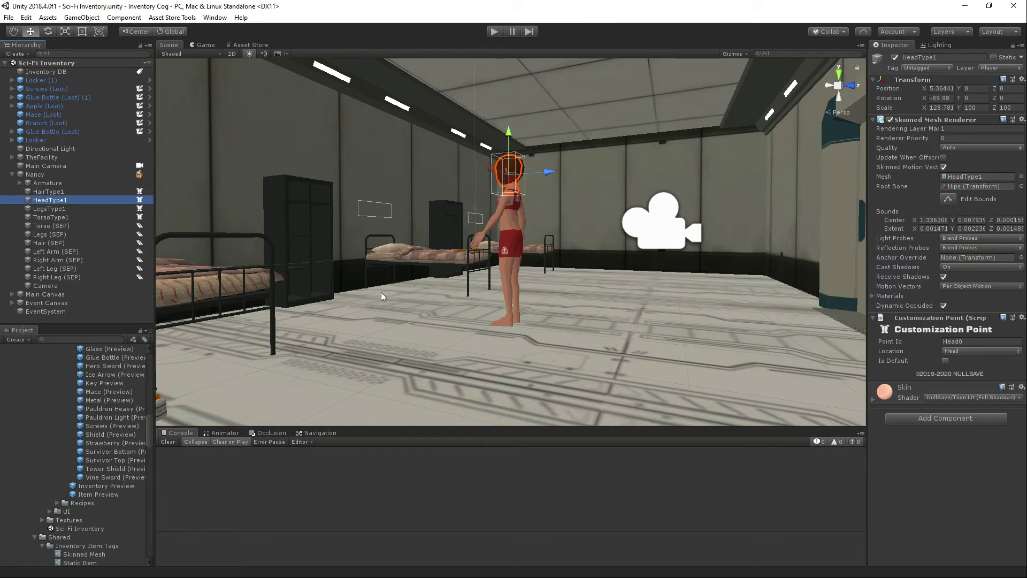
left_click(39, 220)
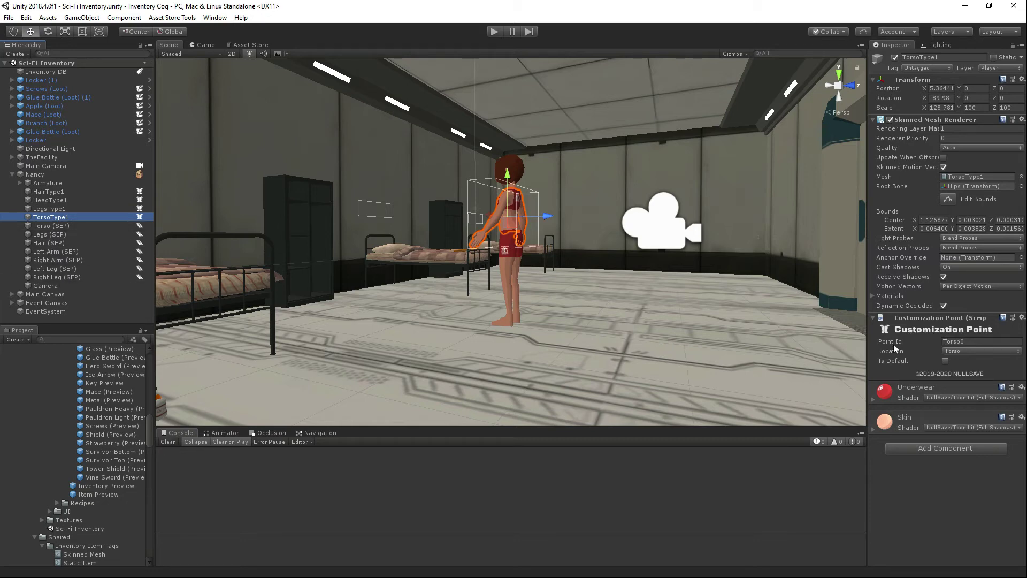
left_click(975, 342)
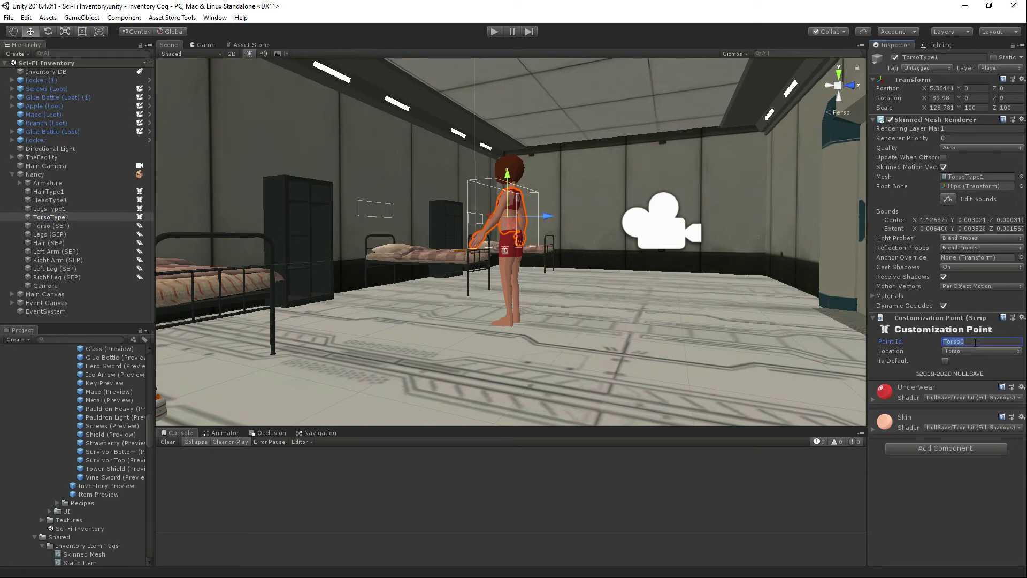
Step: Compare the skinned equip points for Nancy's hair, legs and left arm with the LegsType1 customization point
left_click(50, 243)
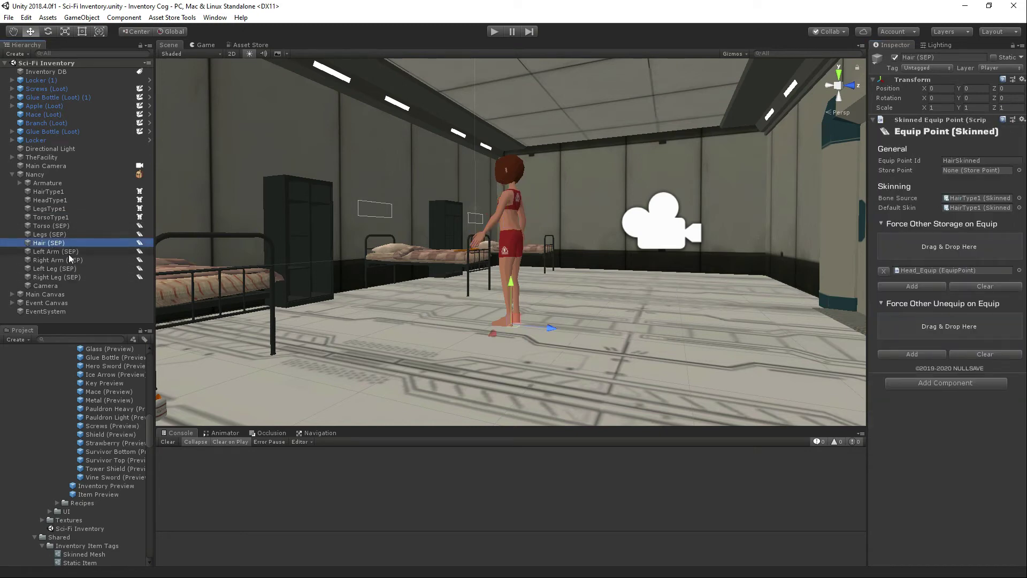
left_click(60, 234)
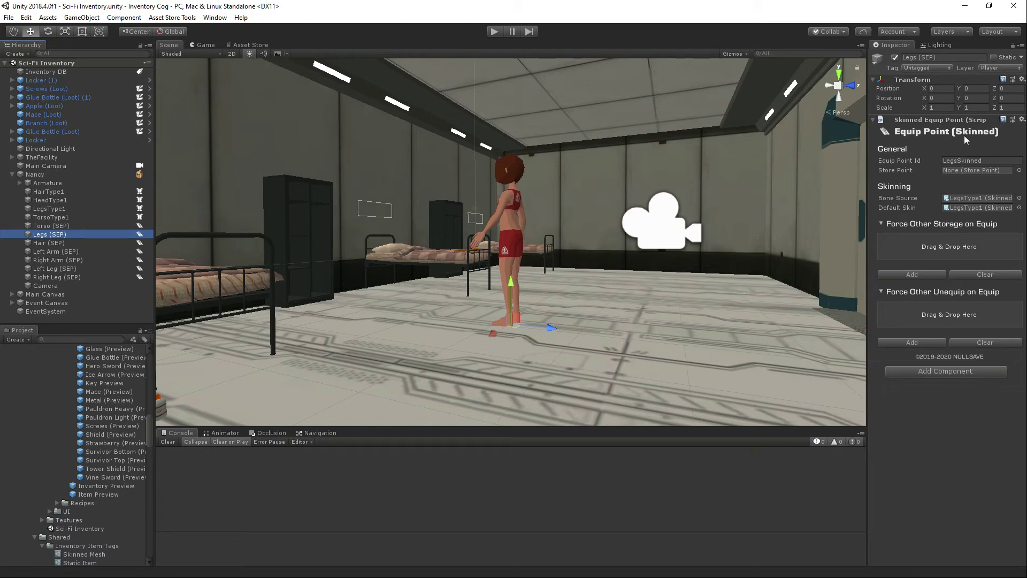
left_click(984, 159)
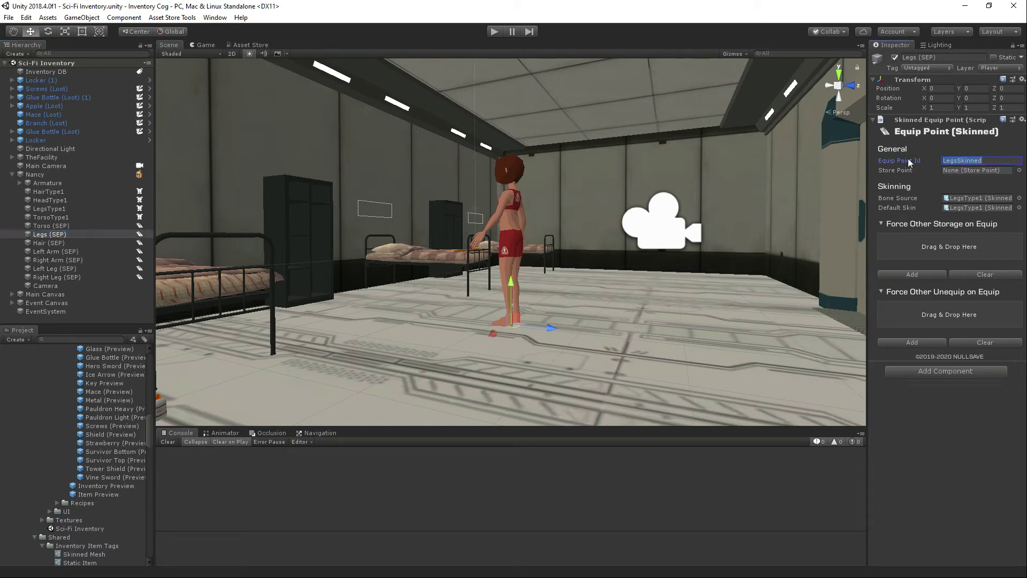
left_click(50, 209)
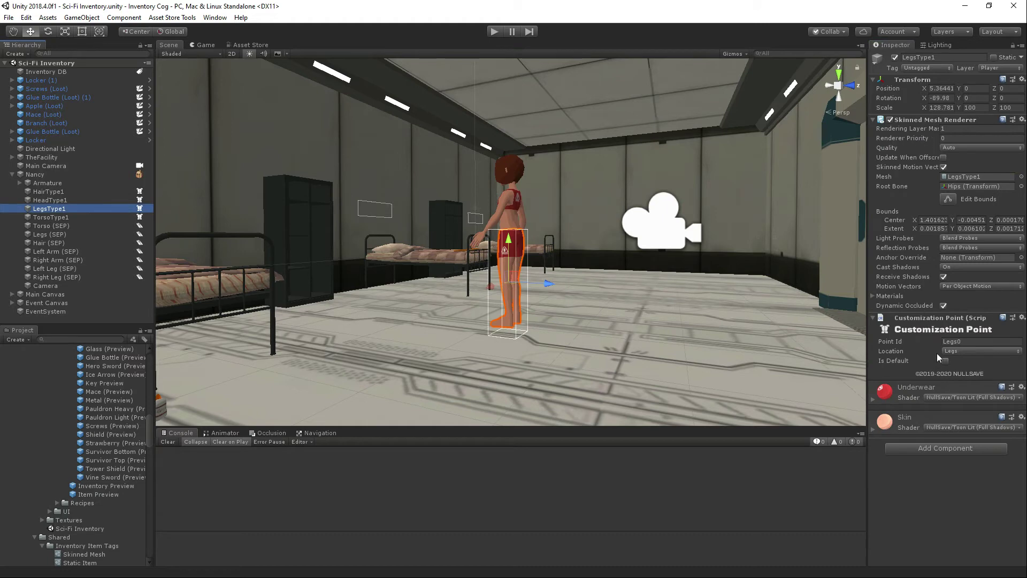
left_click(69, 251)
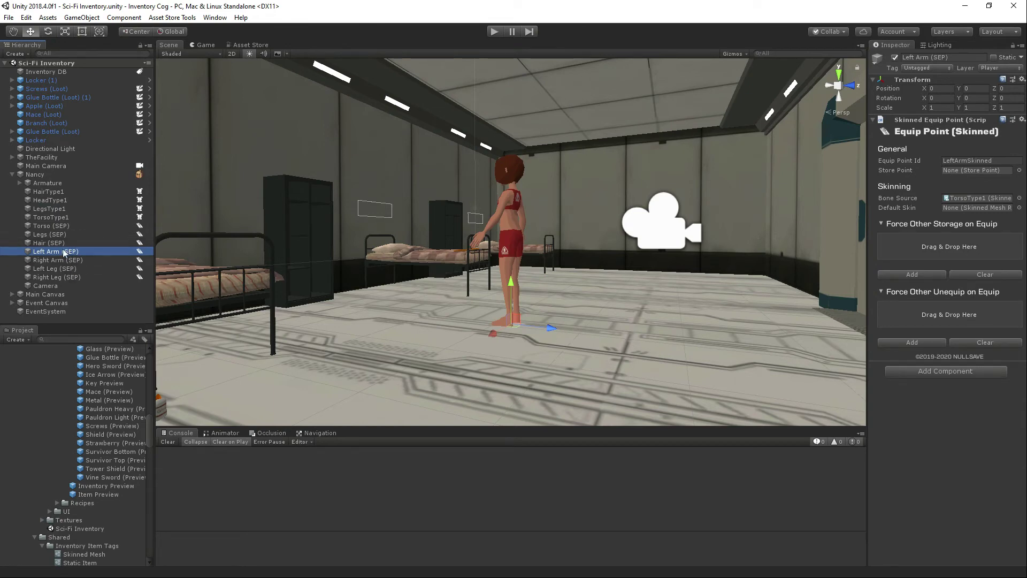
left_click(56, 234)
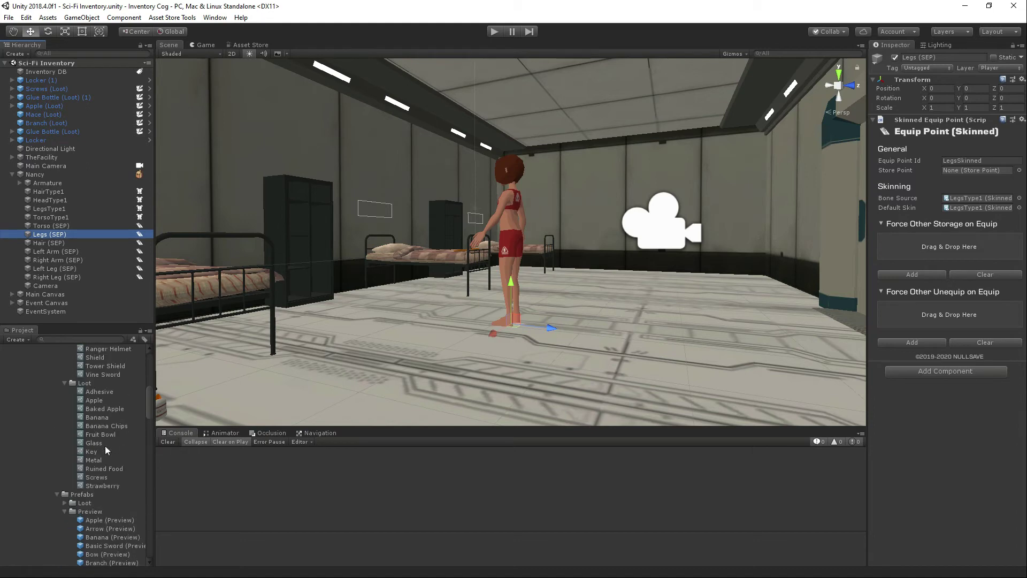
Step: Place the Deadly Bodice model from the Sci-Fi Inventory character Models folder into the scene root
scroll(107, 450, "up", 10)
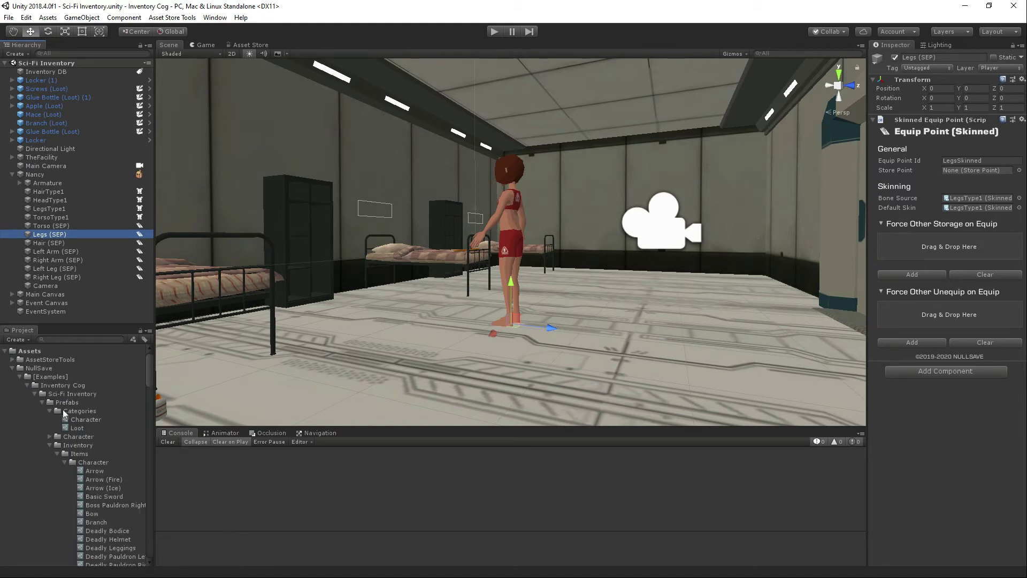
left_click(50, 445)
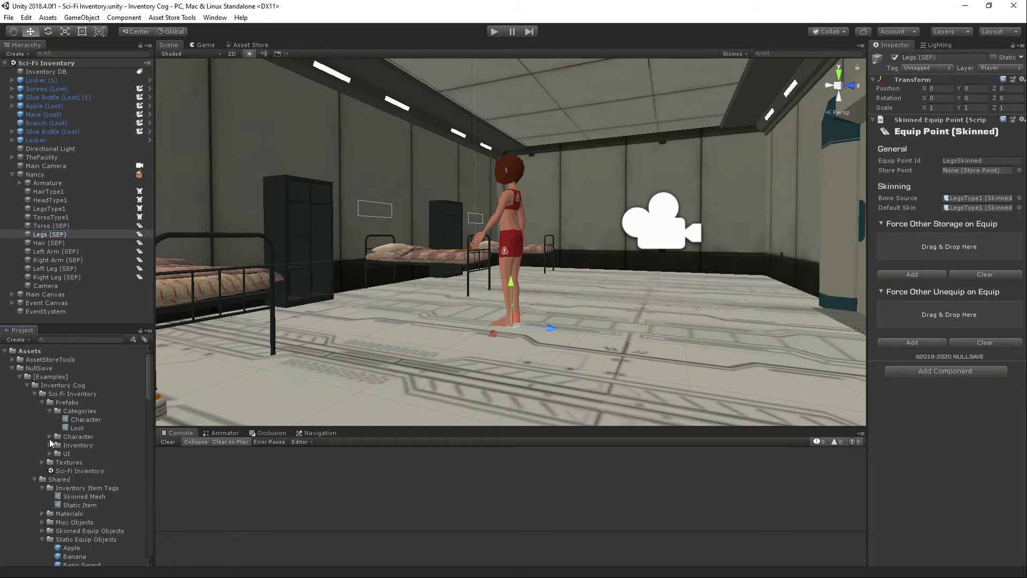
left_click(50, 436)
left_click(50, 438)
left_click(49, 437)
left_click(57, 454)
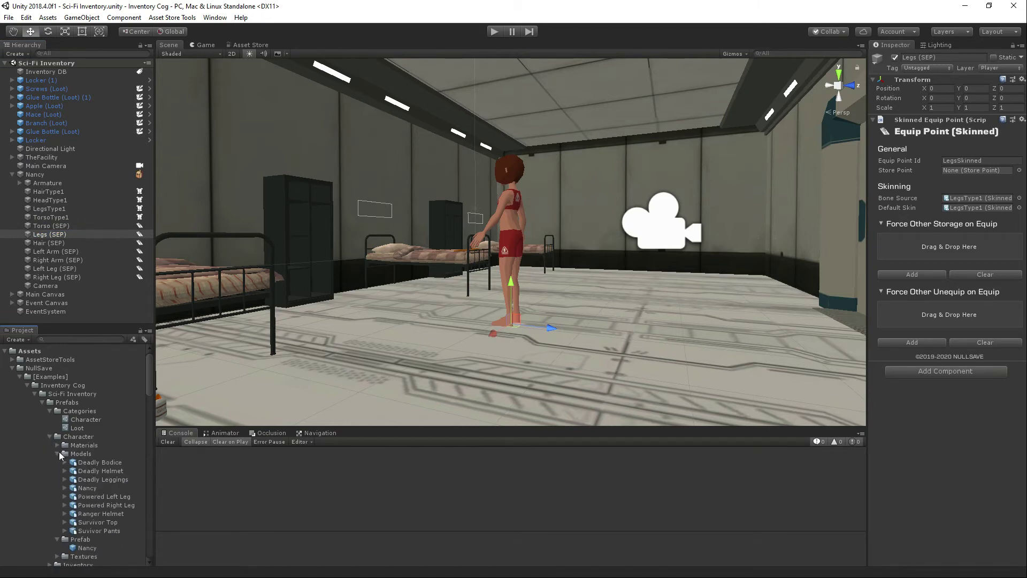
left_click(76, 463)
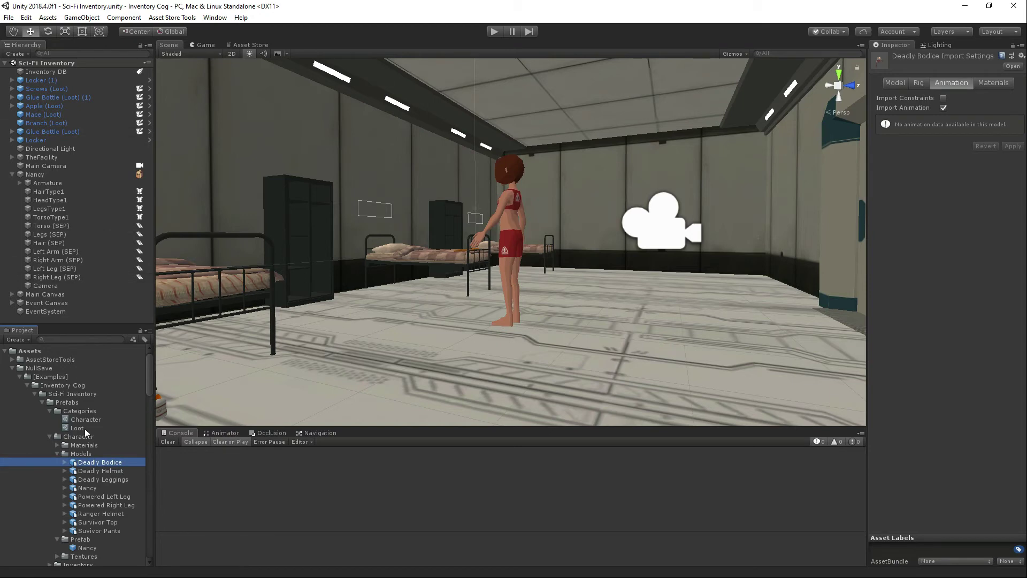
left_click_drag(94, 463, 61, 319)
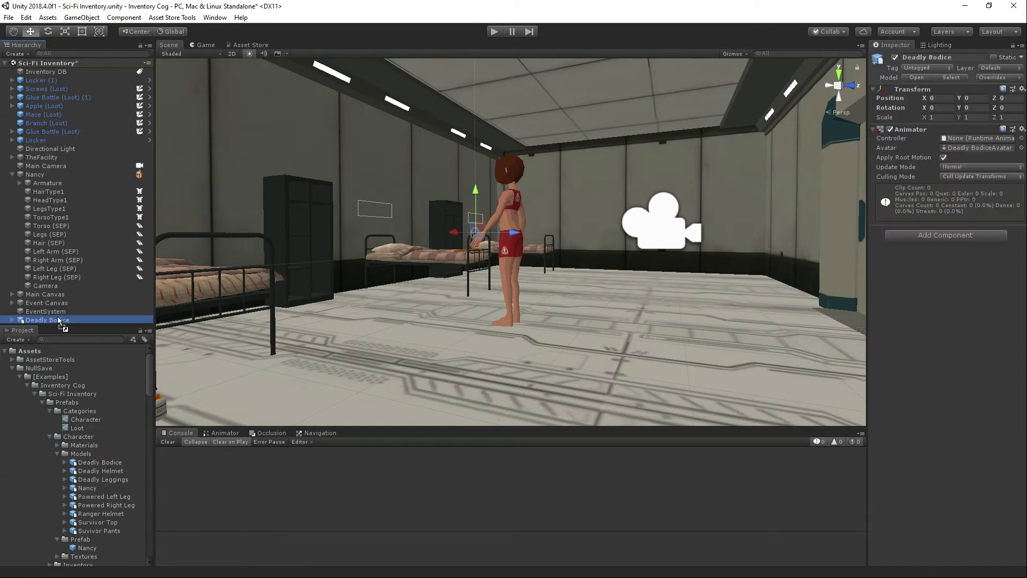
key("f")
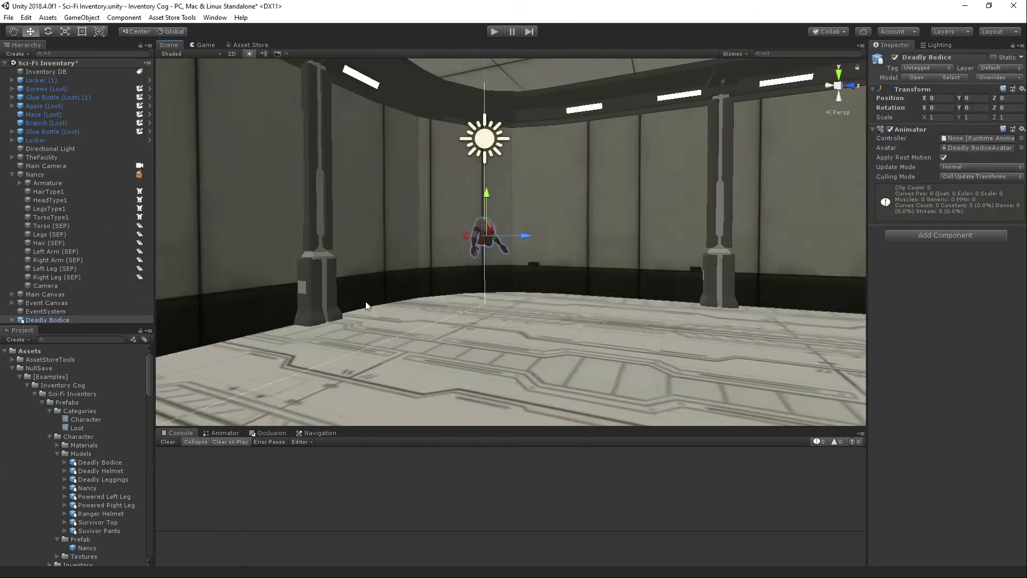
right_click_drag(467, 289, 302, 295)
key("d")
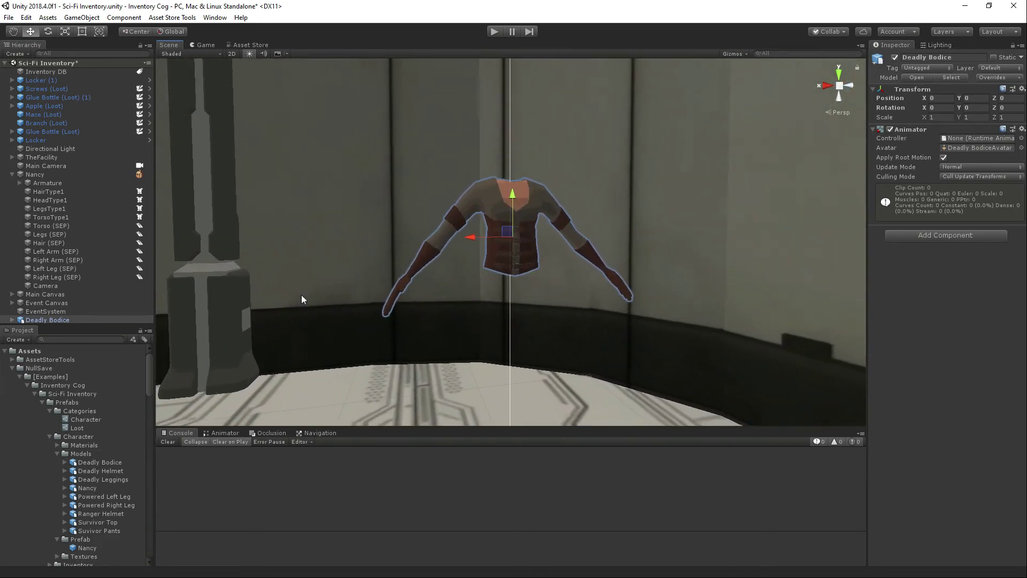
Step: Add a Skinned Bone Remapper to the Deadly Daughter (Top) mesh inside Deadly Bodice and automap its bones
left_click(11, 319)
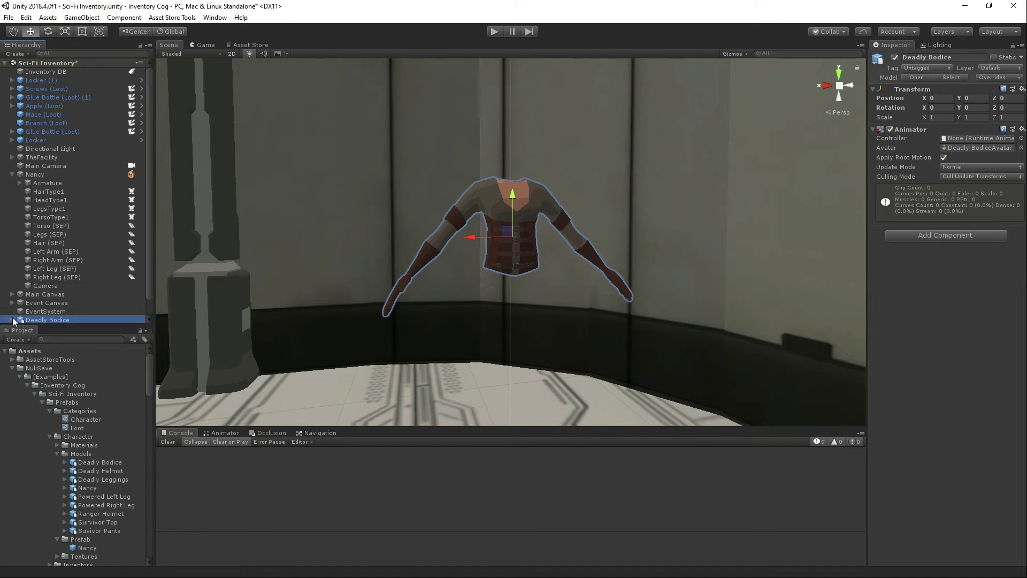
scroll(50, 309, "down", 1)
left_click(53, 310)
left_click(57, 316)
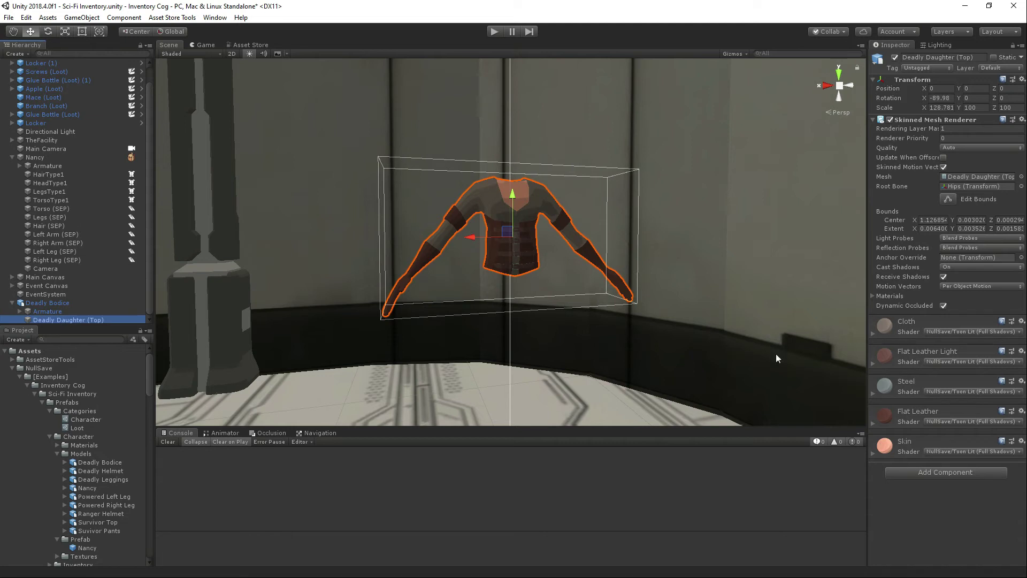
left_click(920, 469)
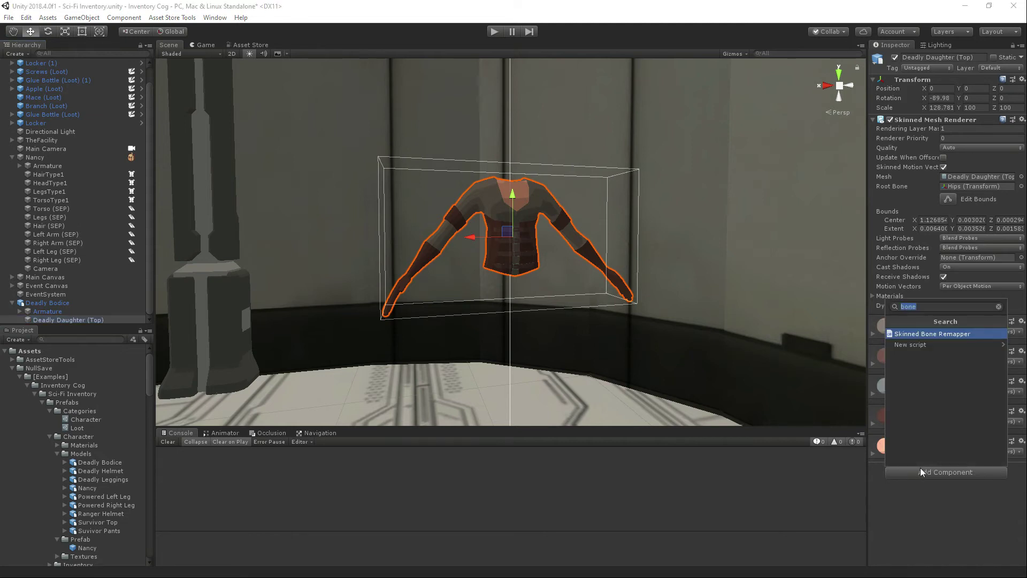
key("Return")
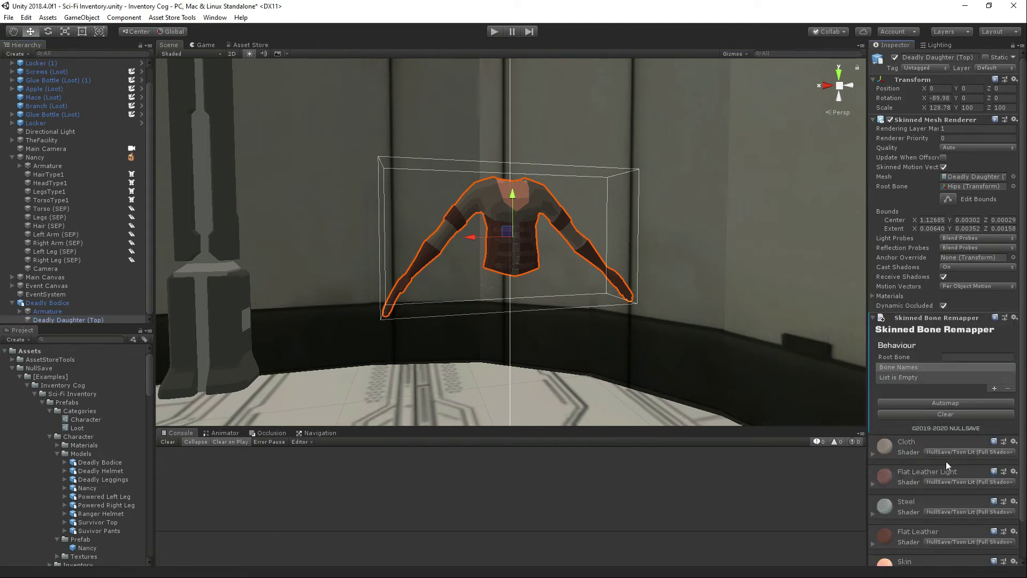
left_click(952, 406)
scroll(941, 428, "down", 5)
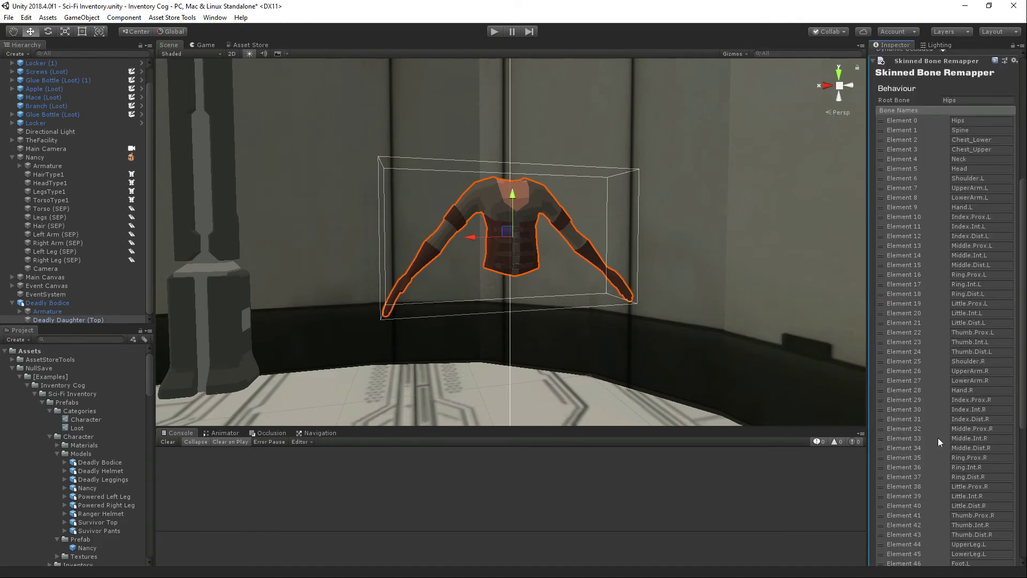
scroll(945, 445, "down", 8)
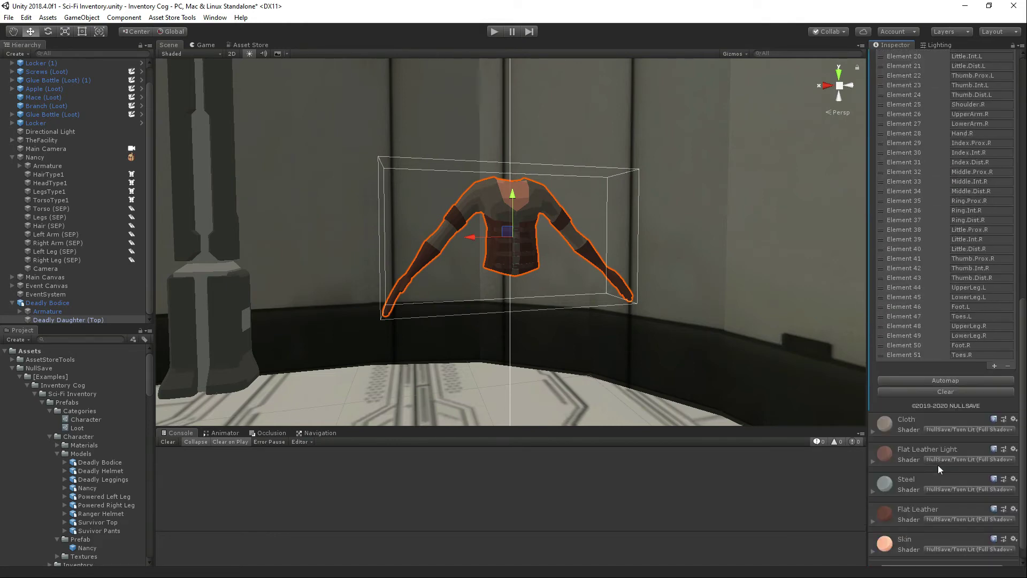
scroll(939, 464, "up", 7)
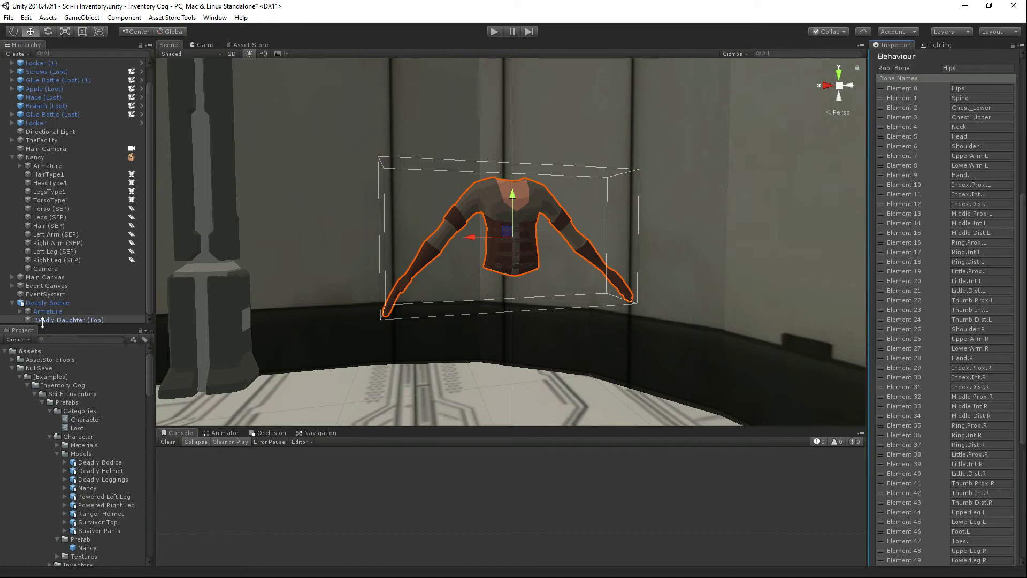
Step: Try to save the Deadly Daughter (Top) mesh from Deadly Bodice as a prefab in the Sci-Fi Inventory Prefabs folder
left_click(49, 305)
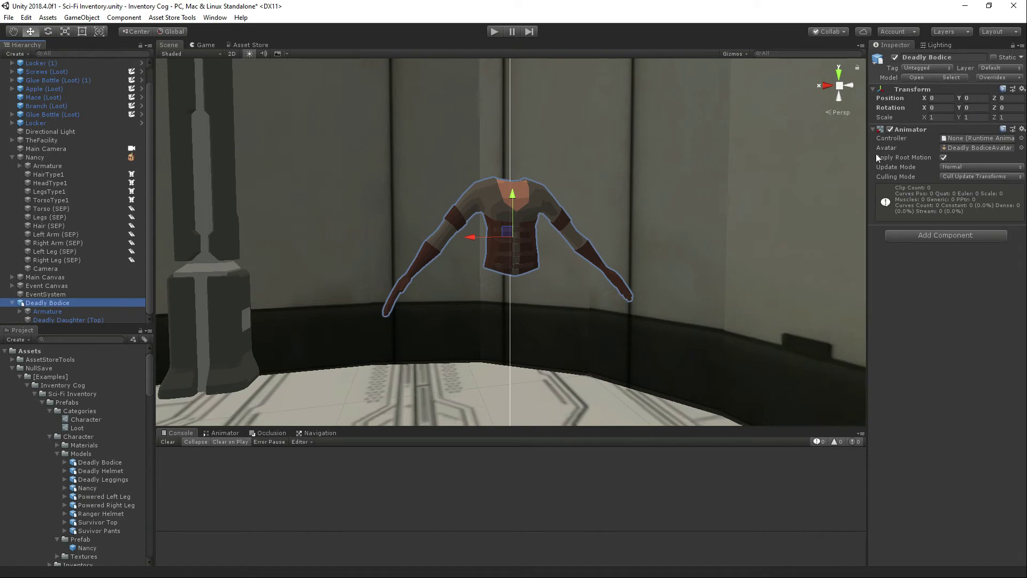
left_click(54, 319)
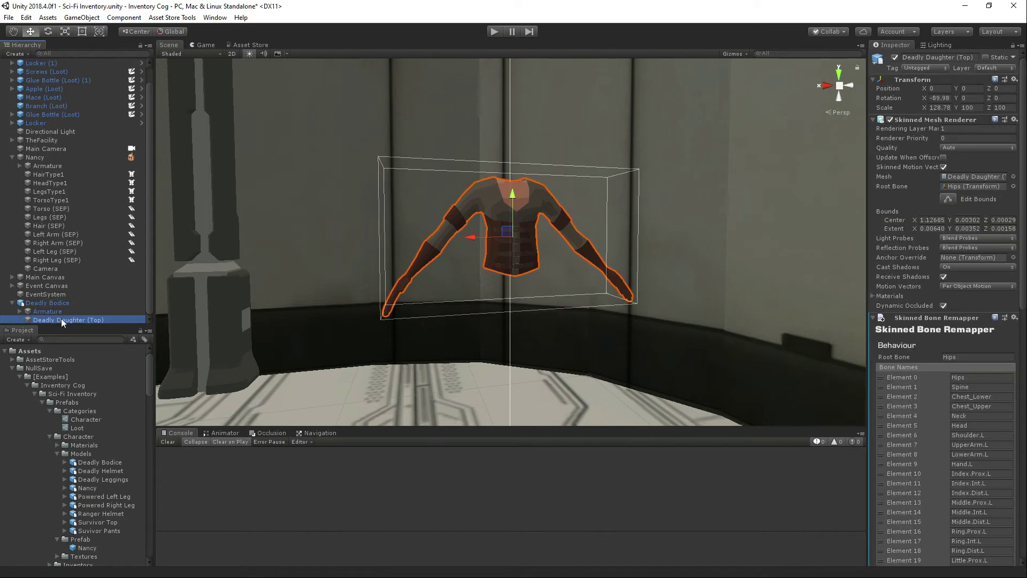
left_click_drag(61, 319, 88, 404)
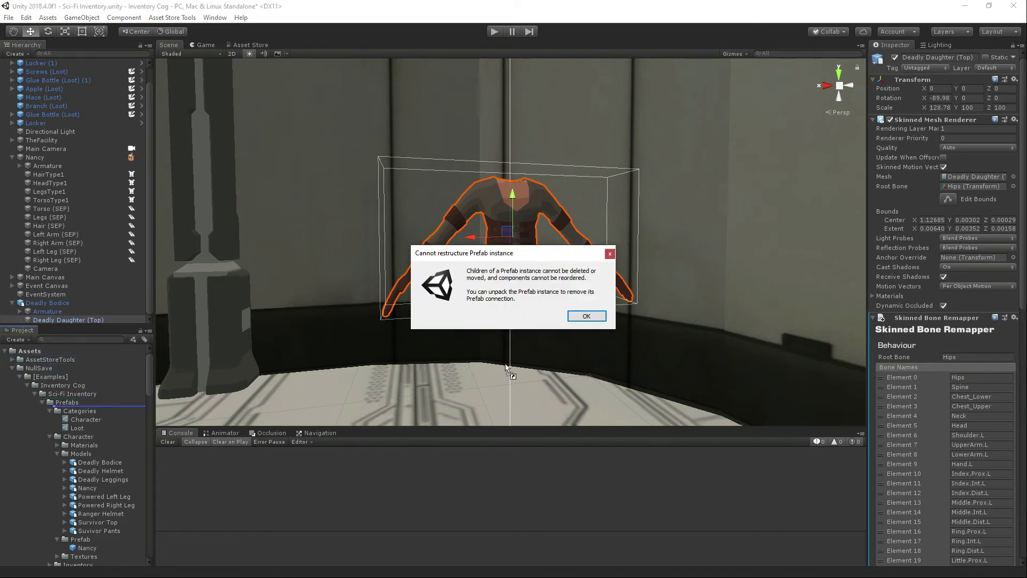
left_click(581, 320)
Step: After unpacking the Deadly Bodice prefab, save its Deadly Daughter (Top) mesh as a prefab in the NullSave folder and open it
right_click(56, 303)
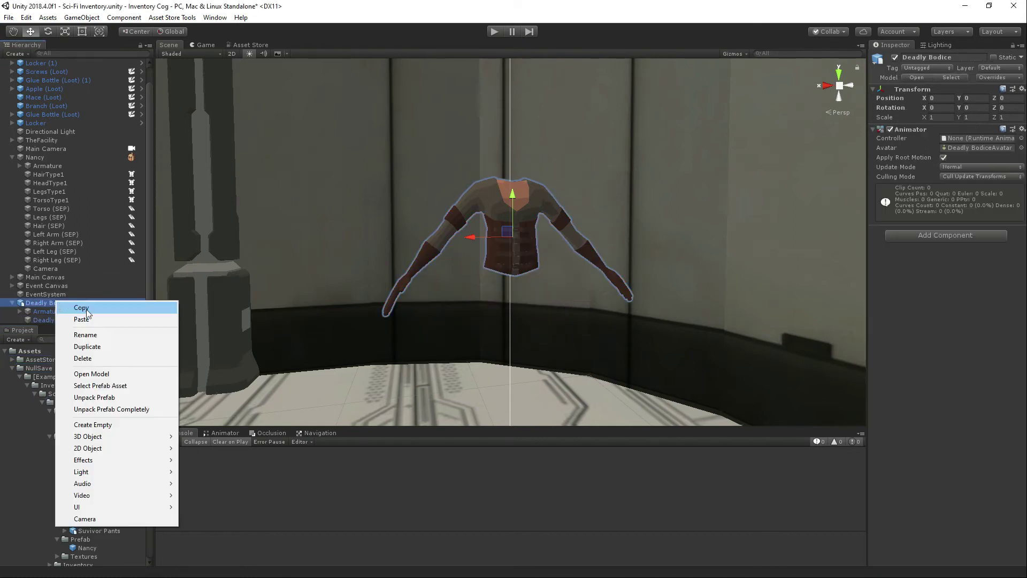
left_click(120, 397)
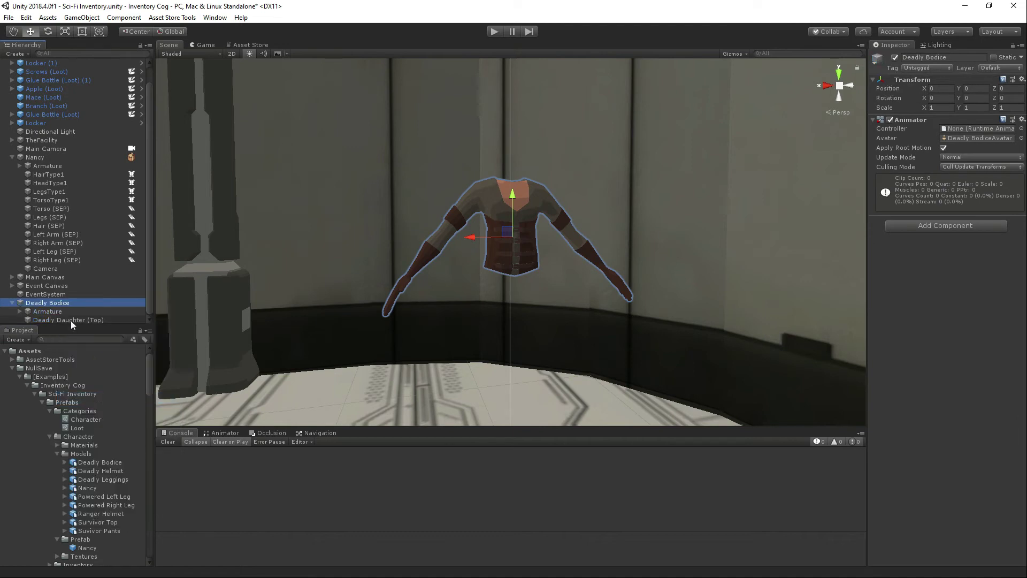
left_click_drag(72, 320, 67, 378)
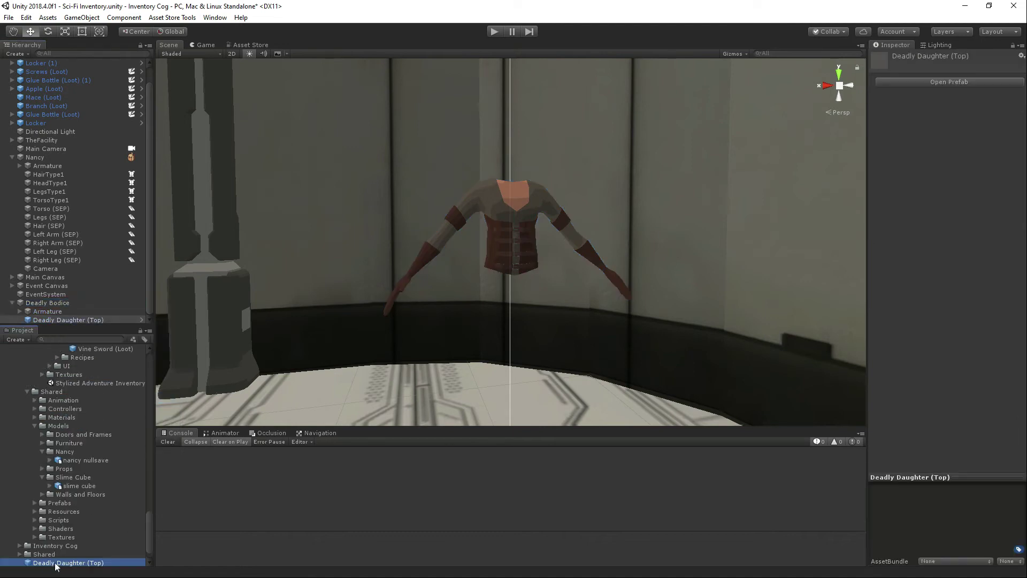
double_click(56, 563)
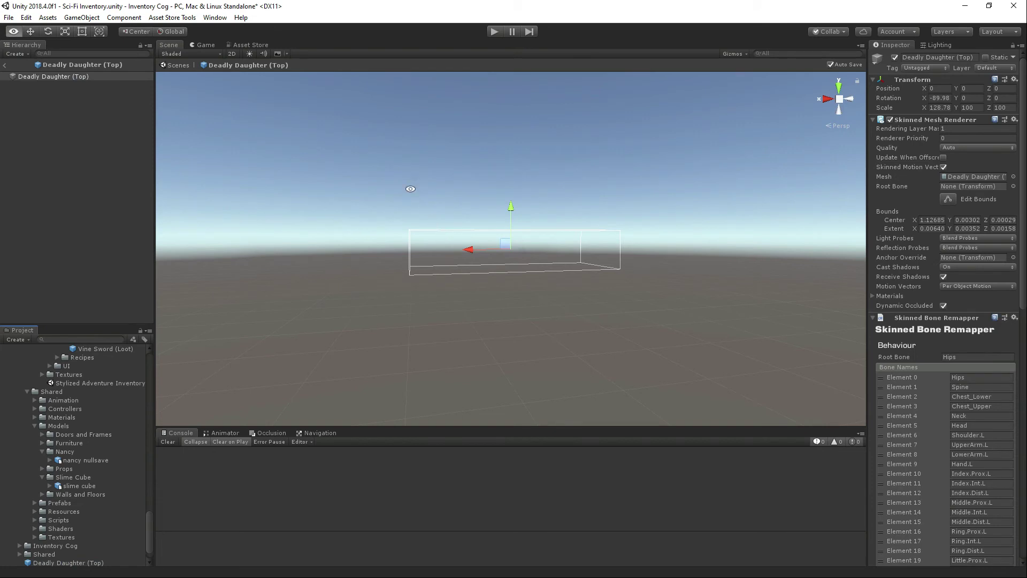
left_click_drag(408, 190, 487, 271, "alt")
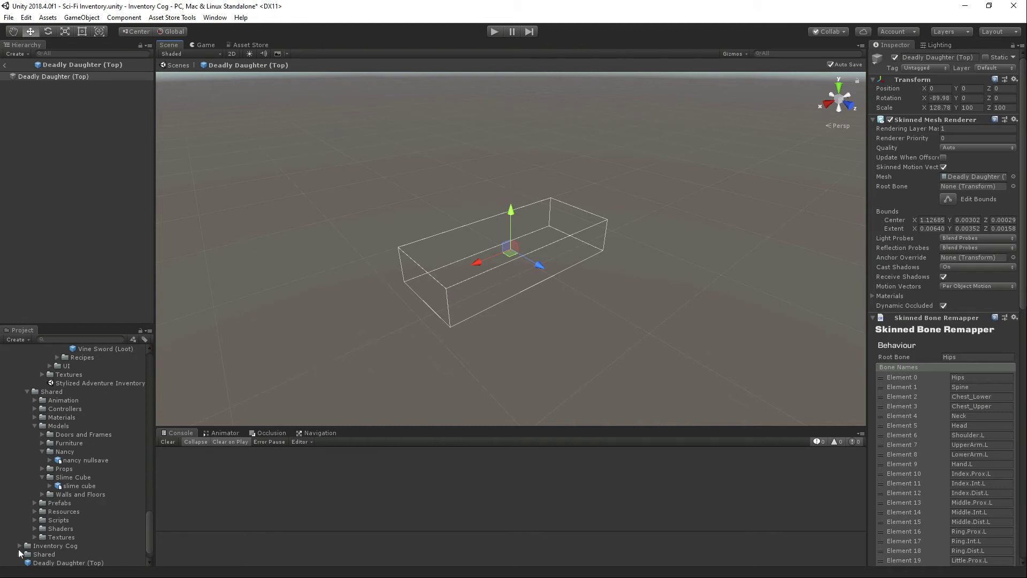
Step: Delete the Deadly Daughter (Top) prefab asset from the project and its instance under Deadly Bodice in the scene
left_click(60, 563)
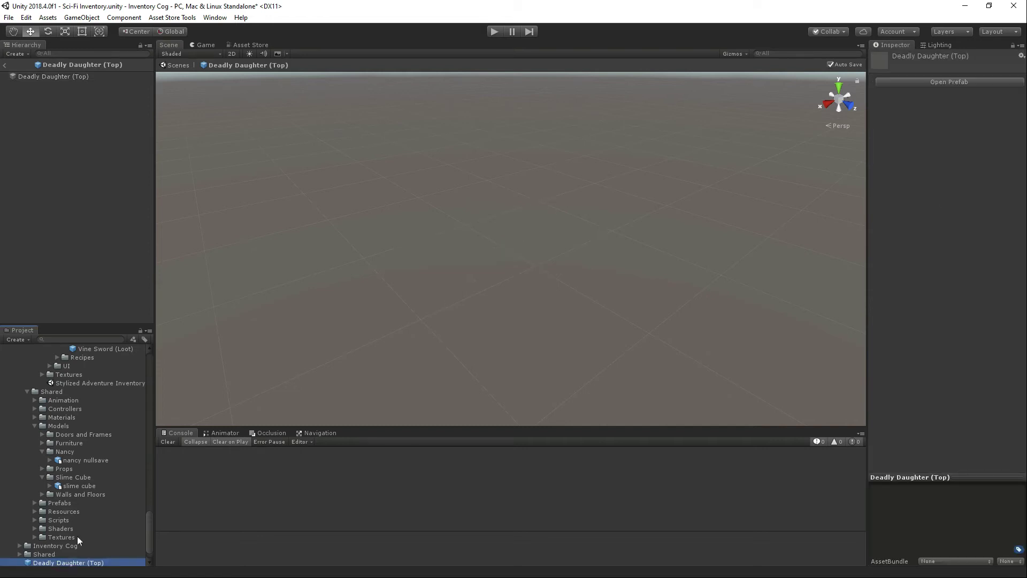
key("Delete")
left_click(543, 316)
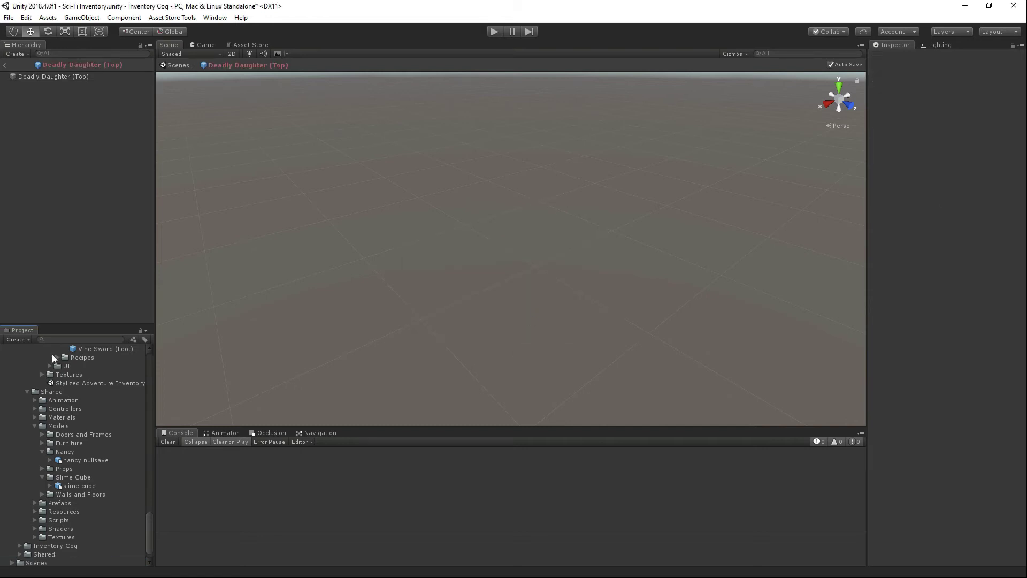
scroll(68, 376, "up", 10)
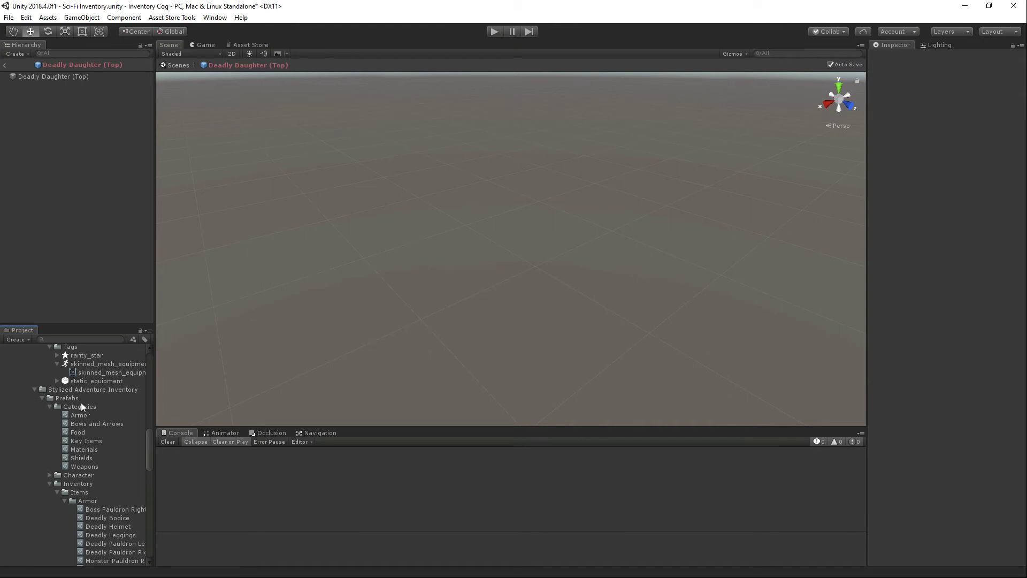
scroll(81, 402, "up", 10)
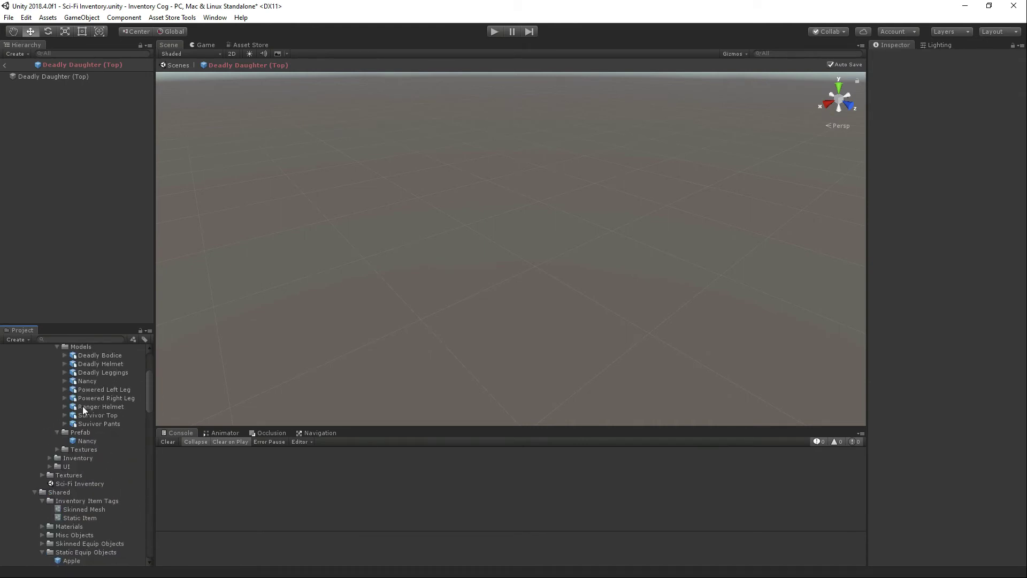
scroll(82, 406, "up", 5)
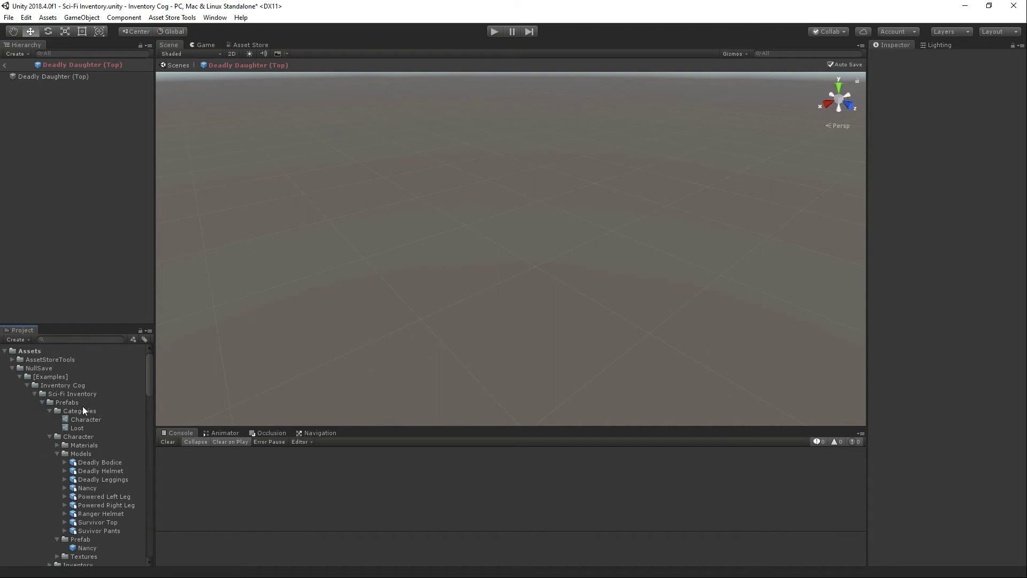
left_click(4, 66)
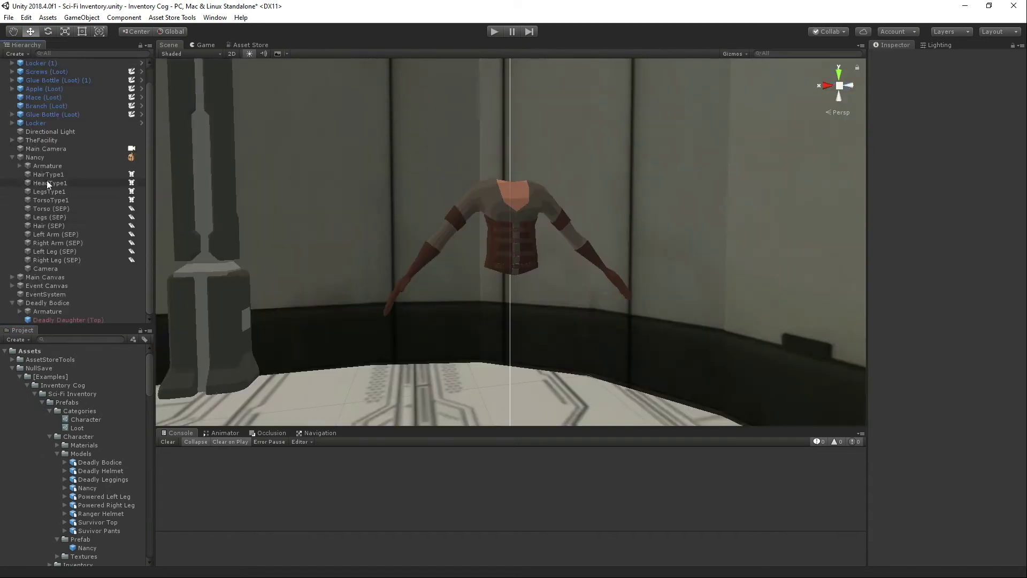
left_click(66, 318)
key("Delete")
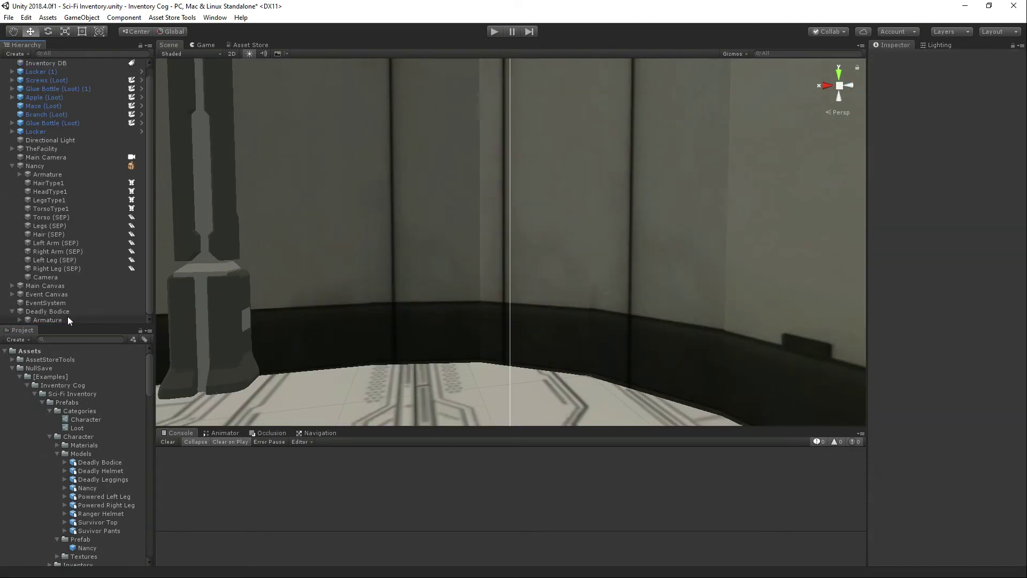
Step: Expand Nancy's armature from Hips through Chest_Upper and Shoulder.L down to Hand.L to find the equip points on her left hand
left_click(19, 175)
left_click(27, 183)
left_click(35, 192)
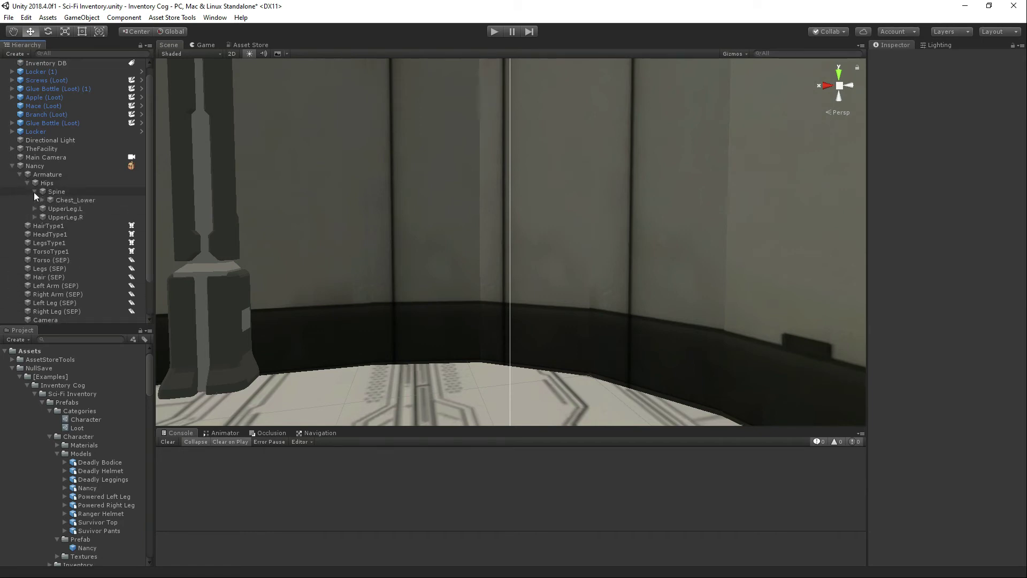
left_click(54, 286)
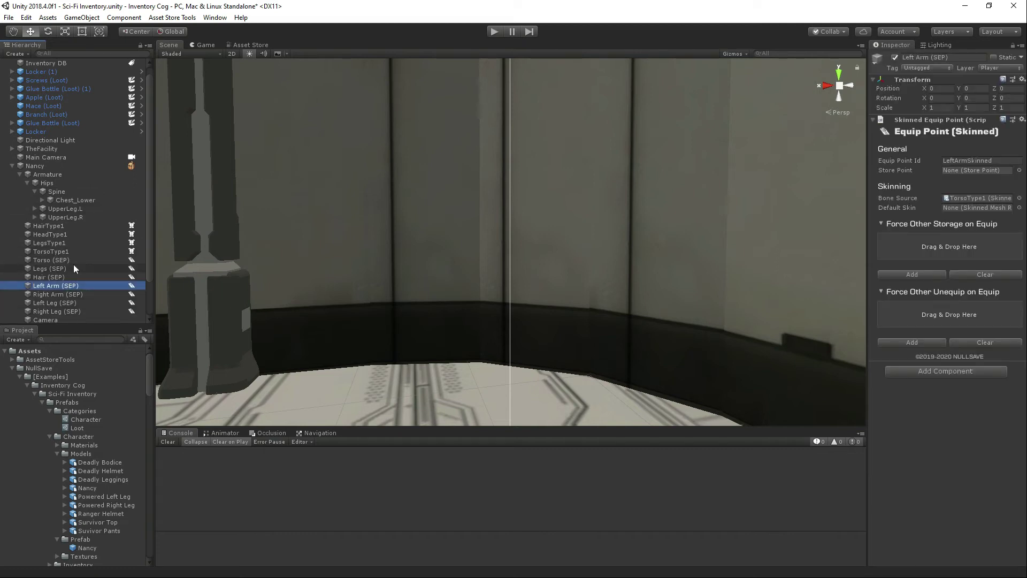
left_click(42, 200)
left_click(51, 209)
left_click(49, 209)
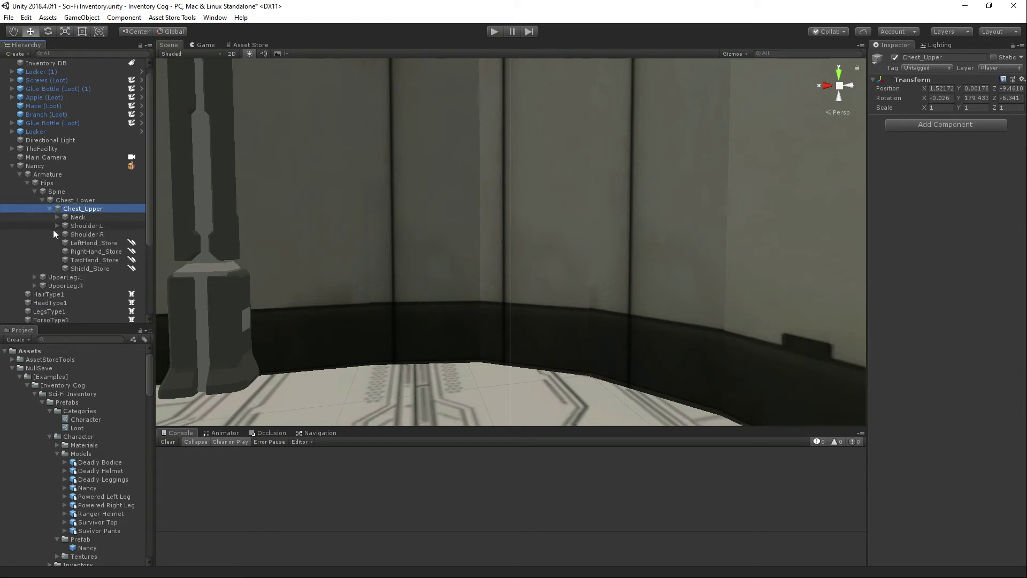
left_click(57, 225)
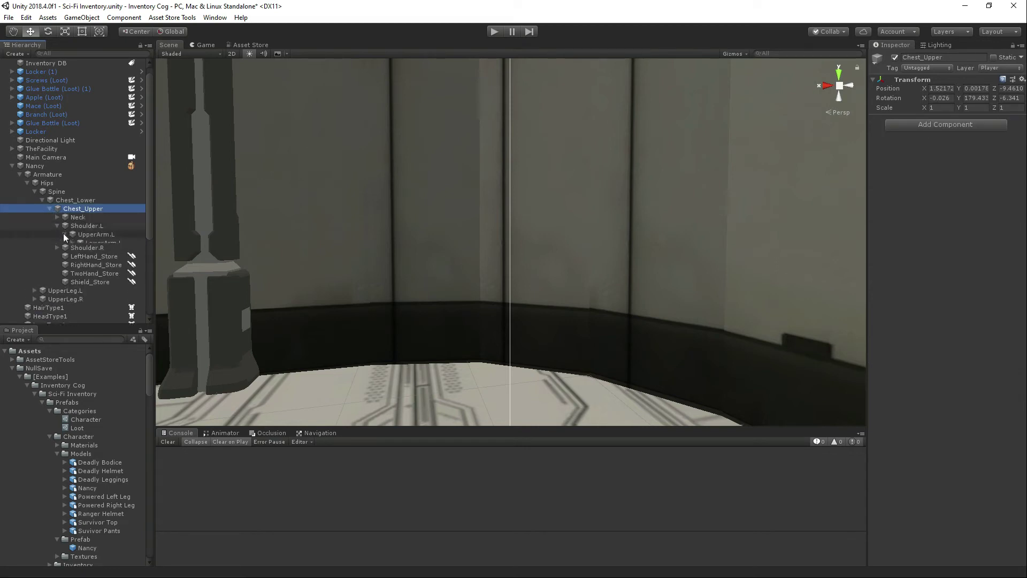
left_click(64, 234)
left_click(71, 243)
left_click(78, 251)
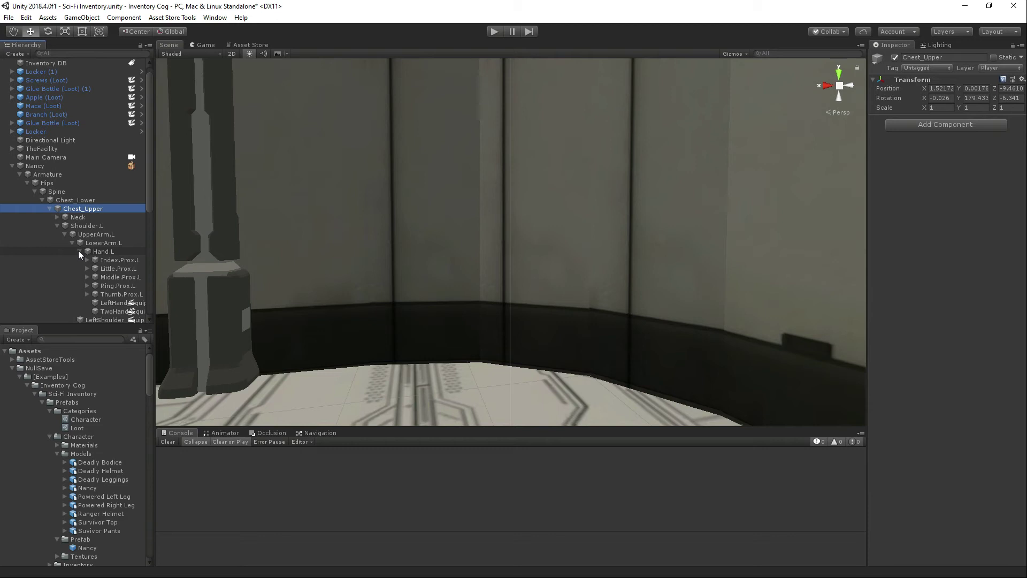
Step: Examine the LeftHand_Equip point on Nancy's left hand and its linked LeftHand_Store point in the scene
scroll(111, 307, "down", 2)
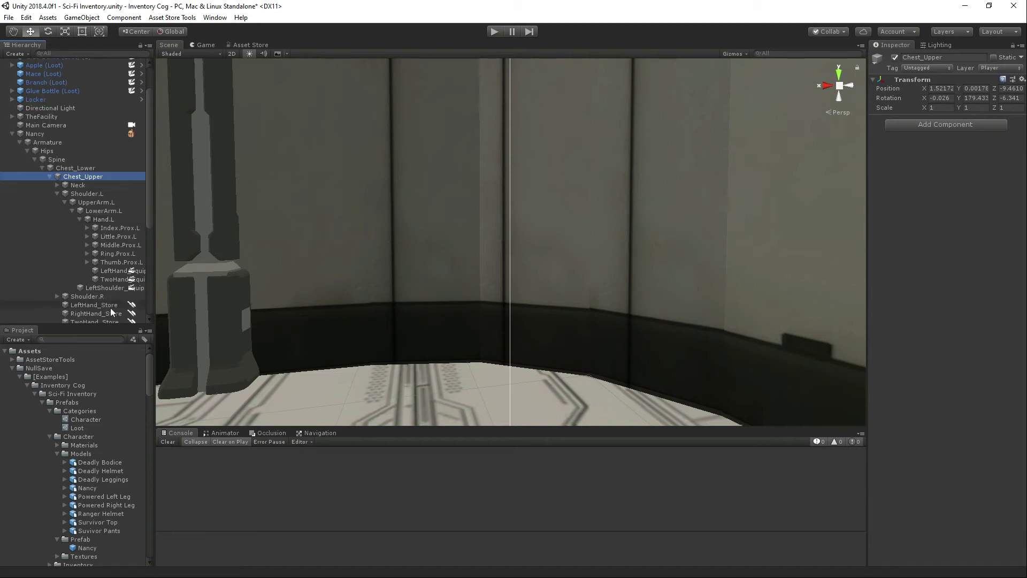
left_click(113, 270)
key("f")
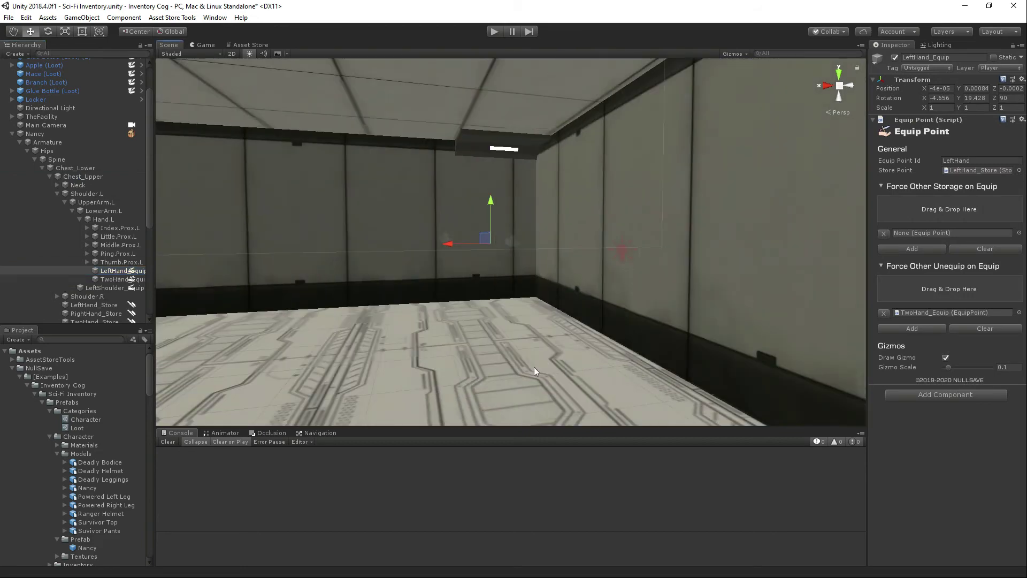
left_click(35, 133)
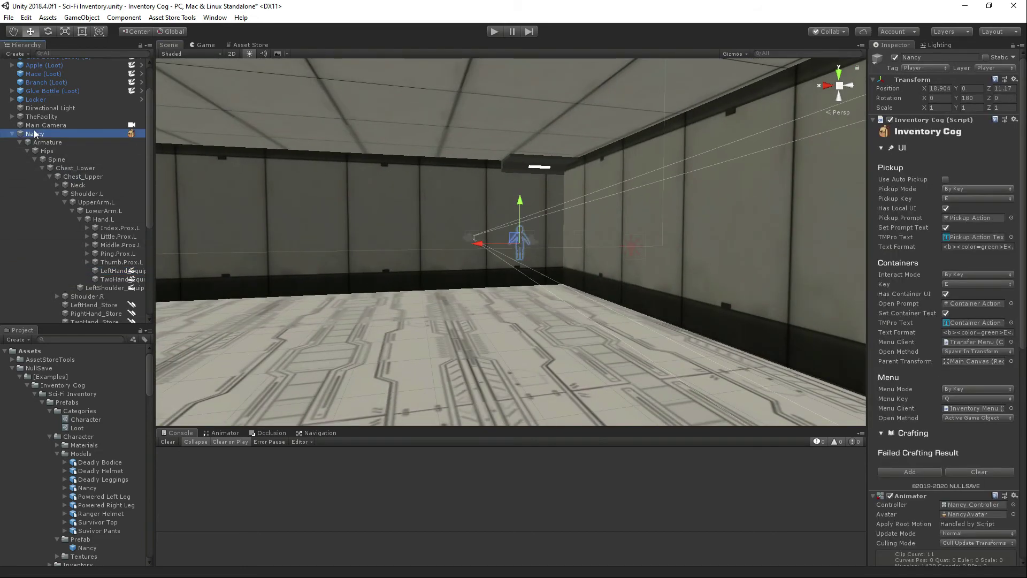
key("f")
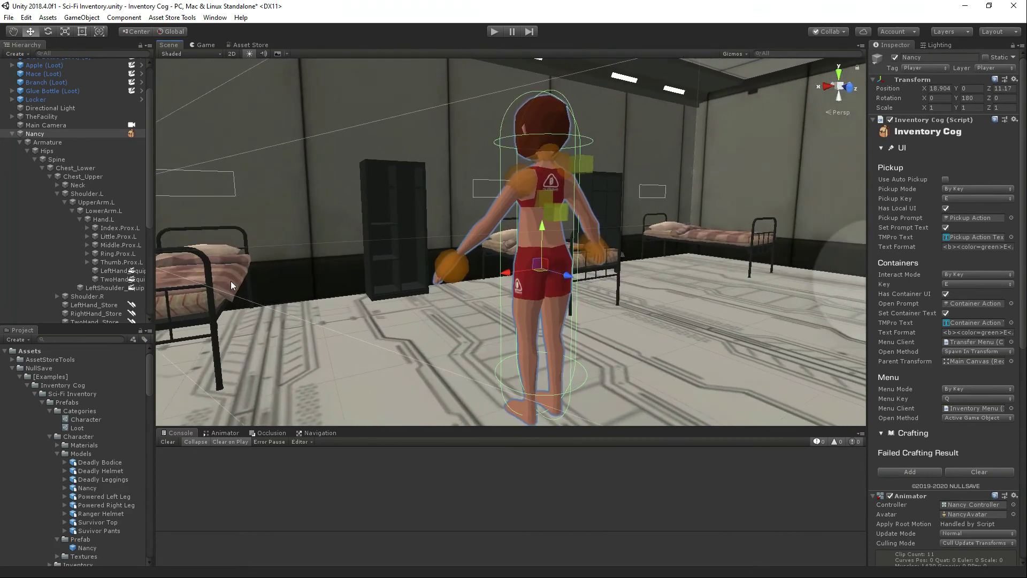
left_click(106, 271)
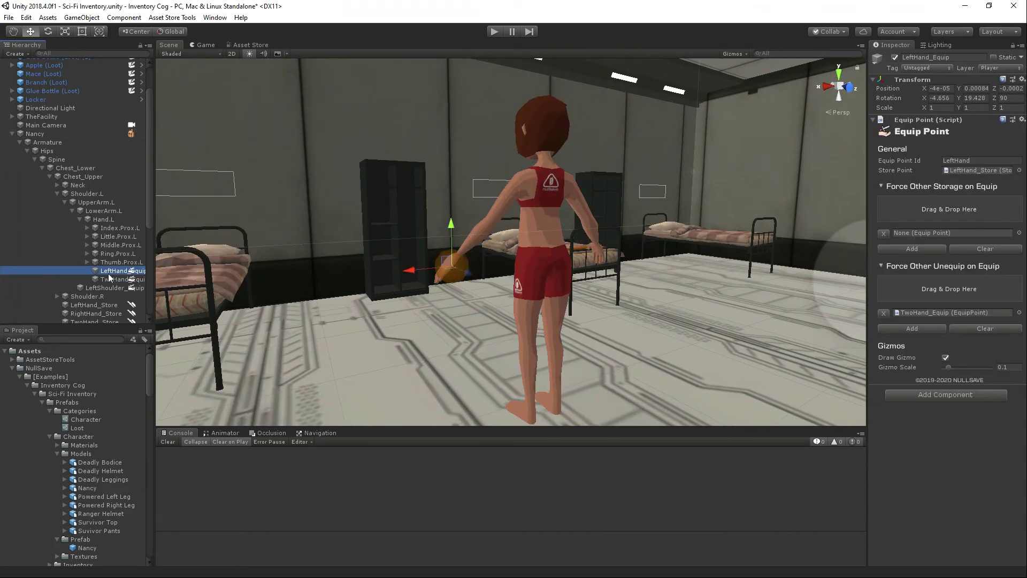
left_click(969, 170)
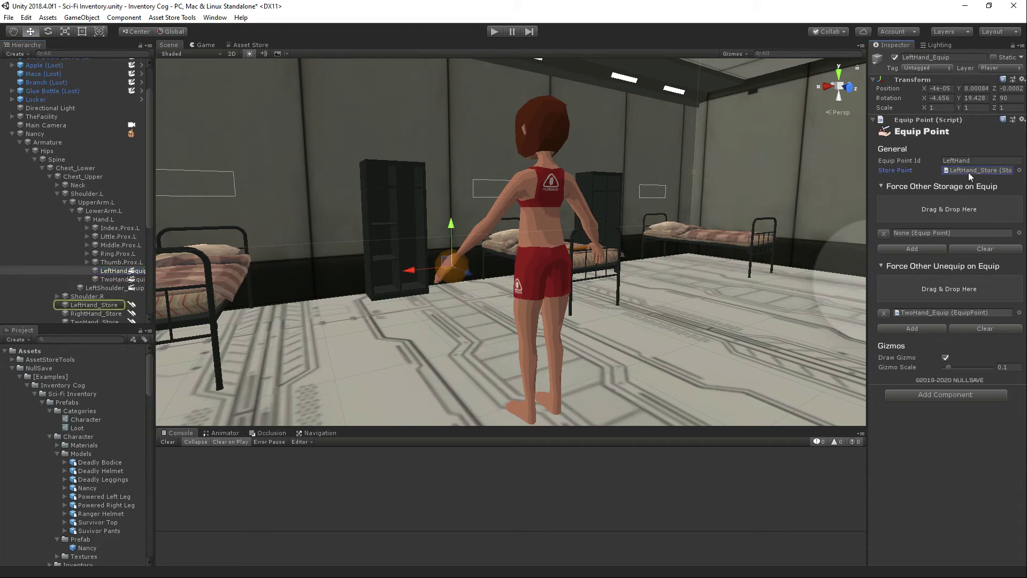
left_click(93, 305)
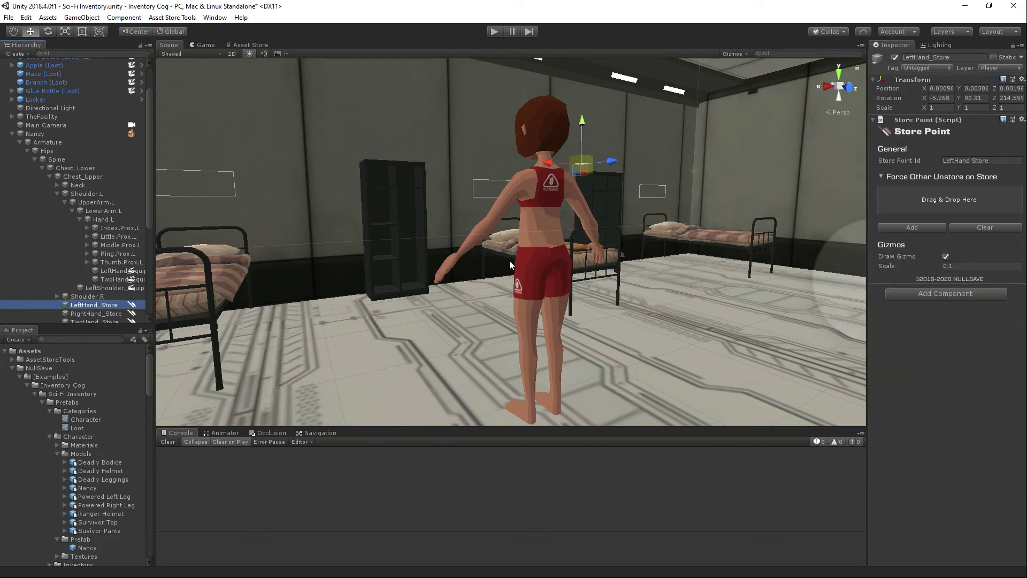
Step: Assign TwoHand_Equip to the Force Other Storage on Equip entry of LeftHand_Equip and clear that list
left_click(107, 271)
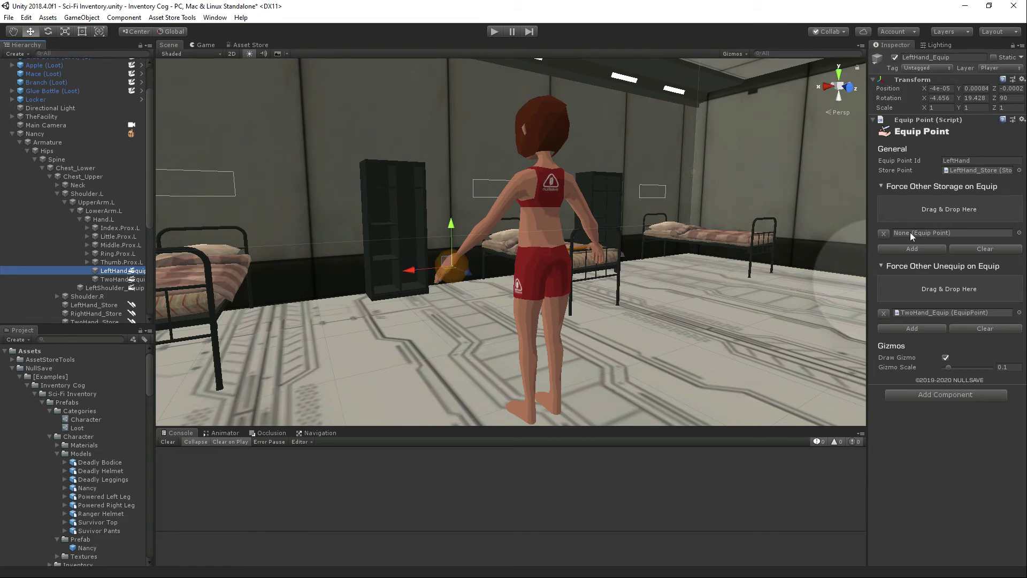
scroll(85, 288, "down", 3)
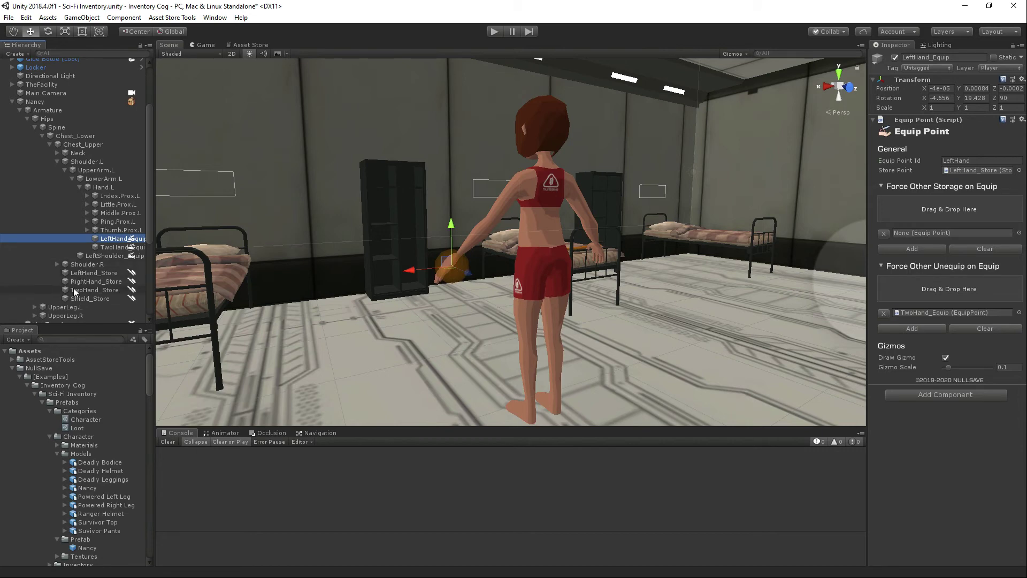
mouse_move(73, 286)
left_mouse_down()
mouse_move(872, 250)
mouse_move(939, 235)
mouse_move(146, 259)
mouse_move(64, 275)
left_mouse_up()
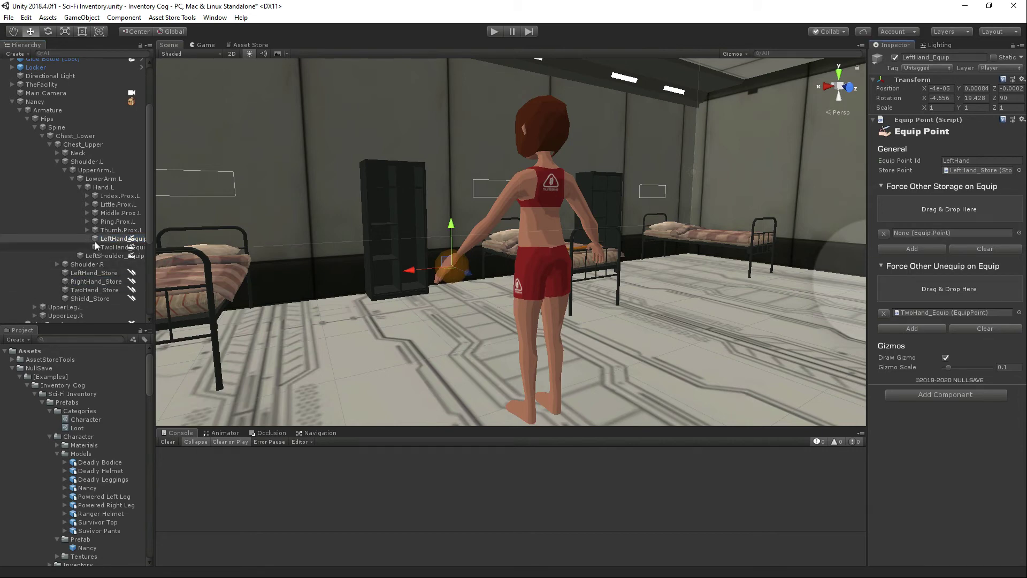
left_click(57, 264)
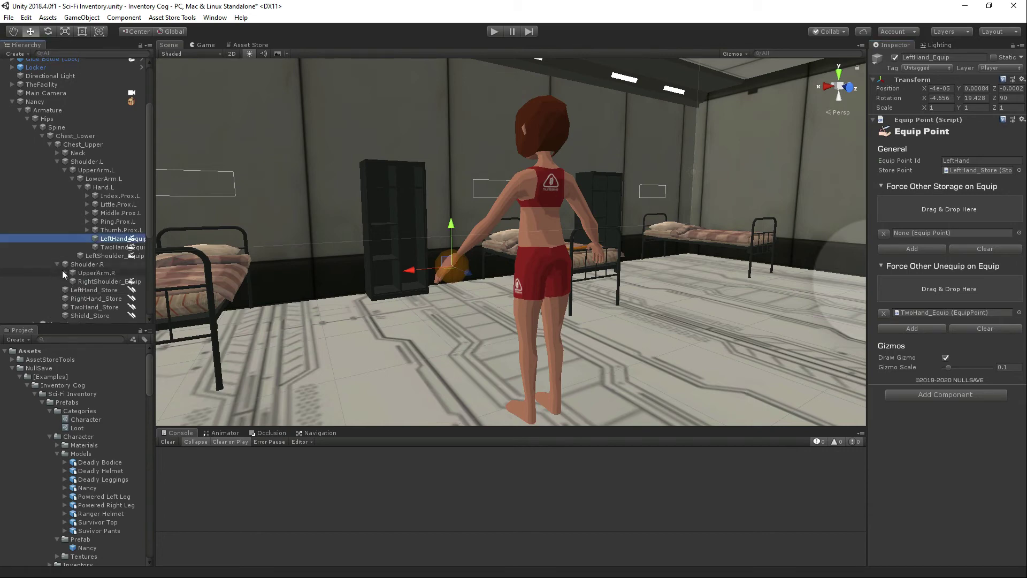
left_click_drag(104, 249, 941, 233)
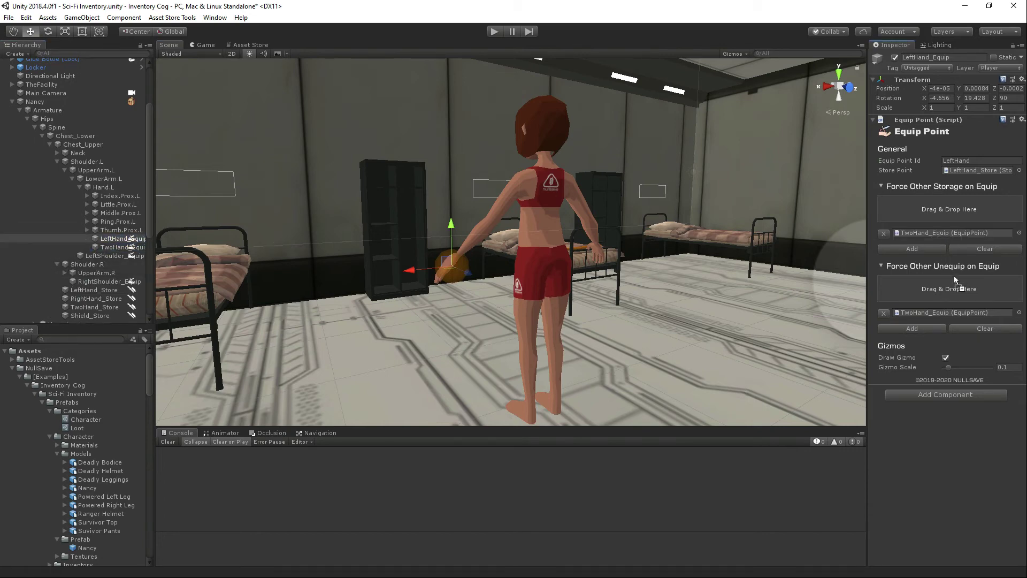
left_click(979, 247)
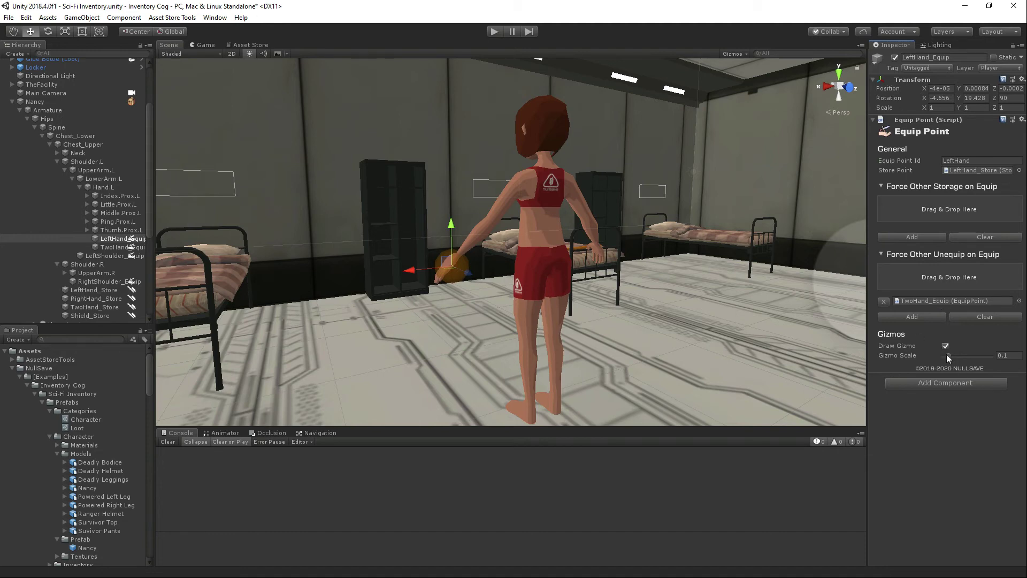
Step: Set LeftHand_Equip's gizmo scale to 0.13 and switch its gizmo drawing off and back on
mouse_move(946, 355)
left_mouse_down()
mouse_move(975, 357)
mouse_move(950, 361)
left_mouse_up()
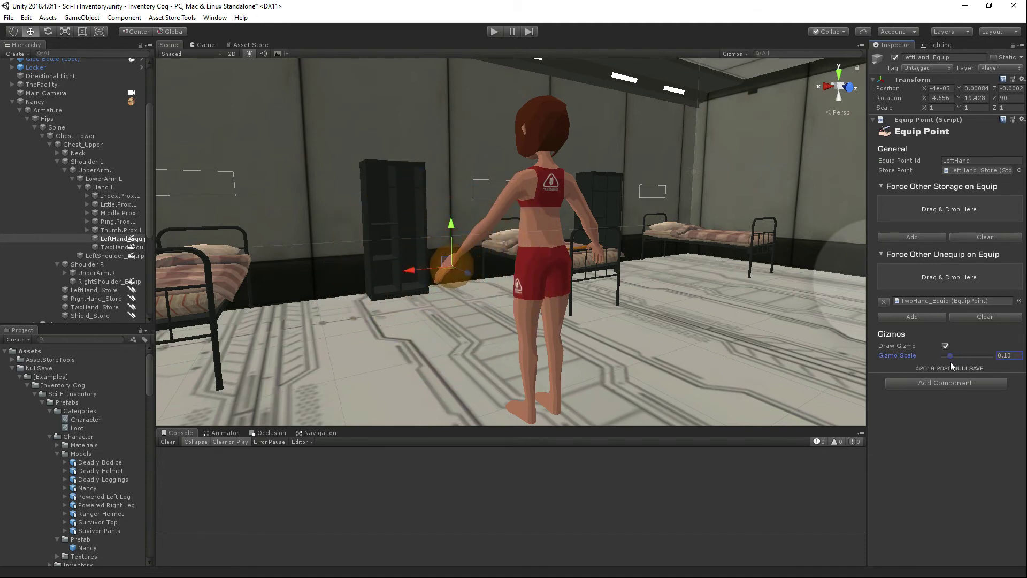
left_click(944, 347)
left_click(945, 348)
Step: Run the scene in play mode and walk Nancy through the room to pick up the Branch
left_click(492, 31)
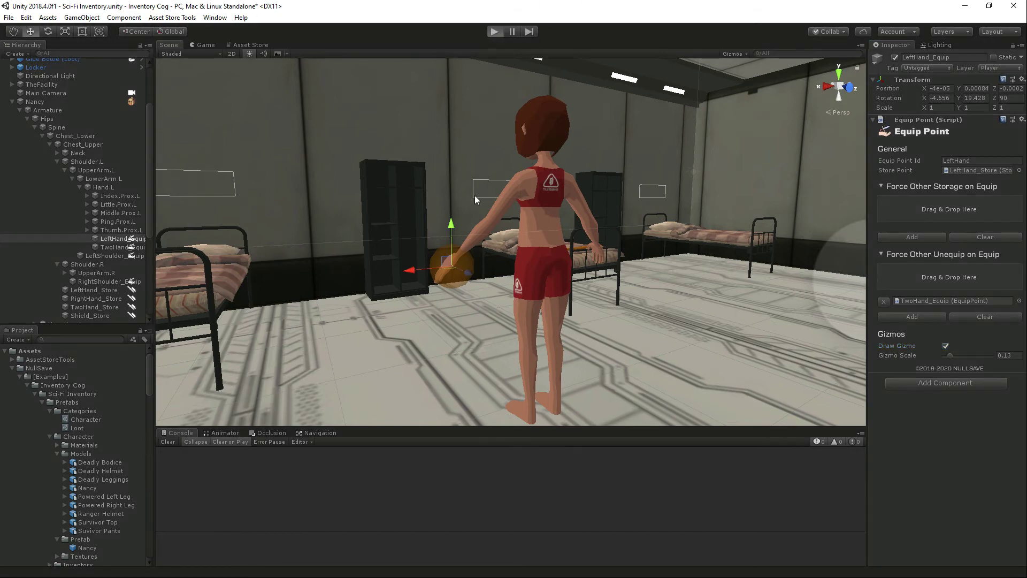
key("w")
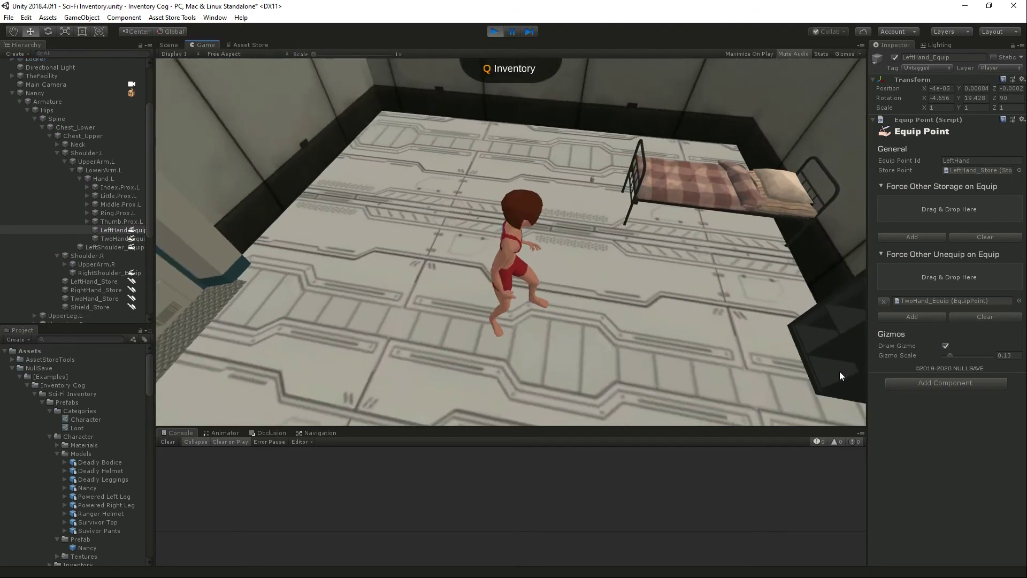
key("e")
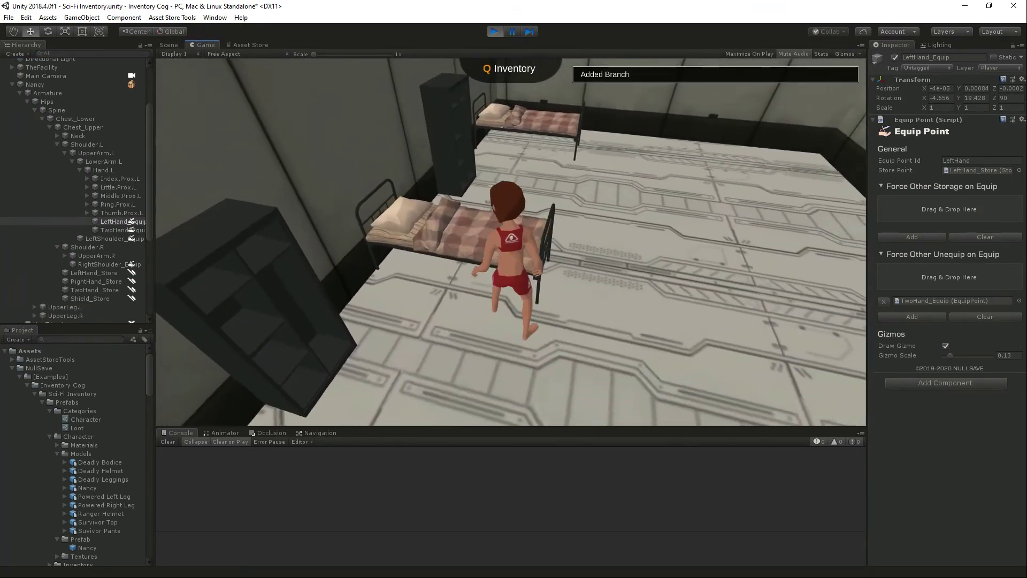
Step: Equip the Branch on Nancy from the inventory's Character page and return to the game
key("q")
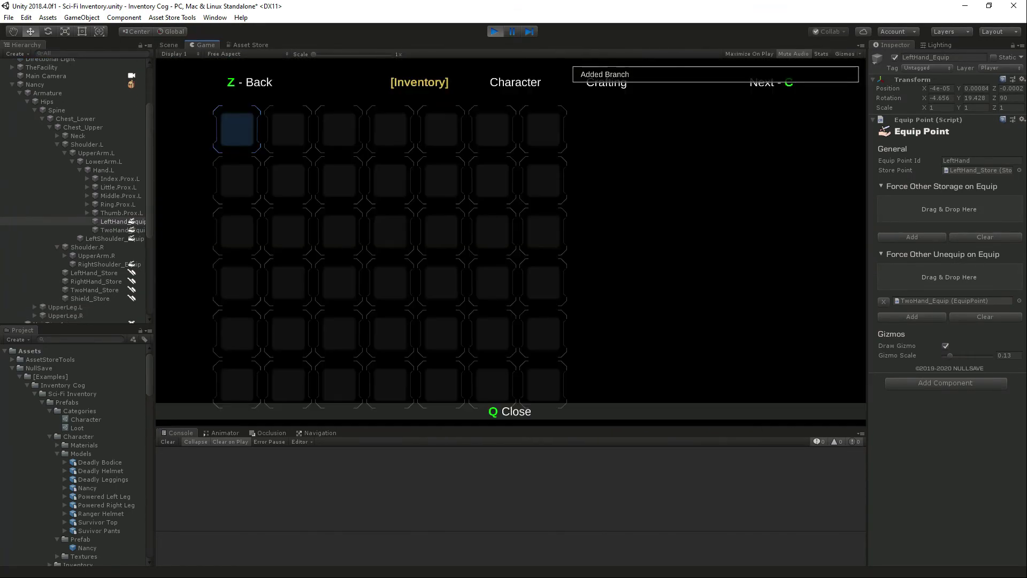
key("c")
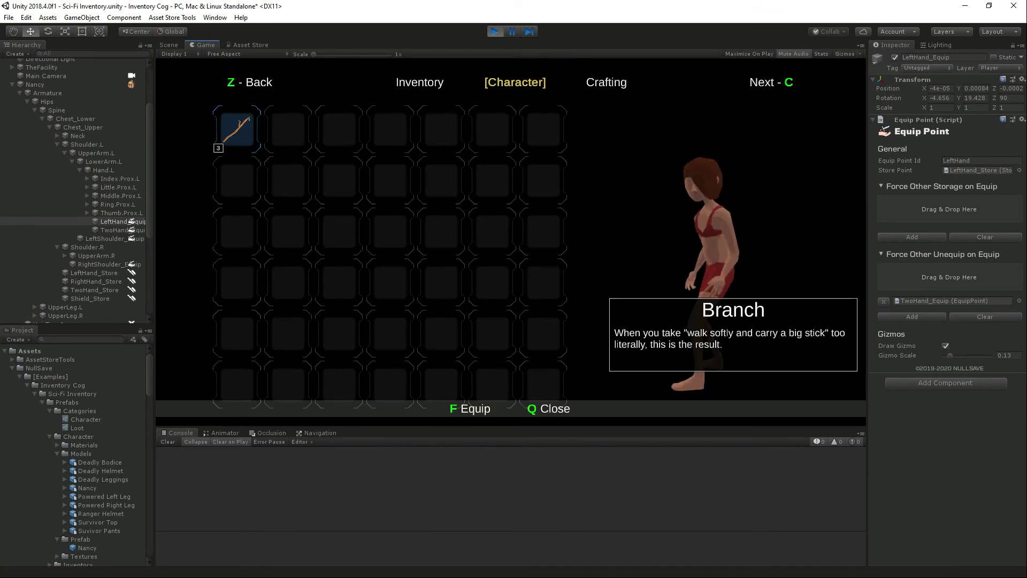
key("f")
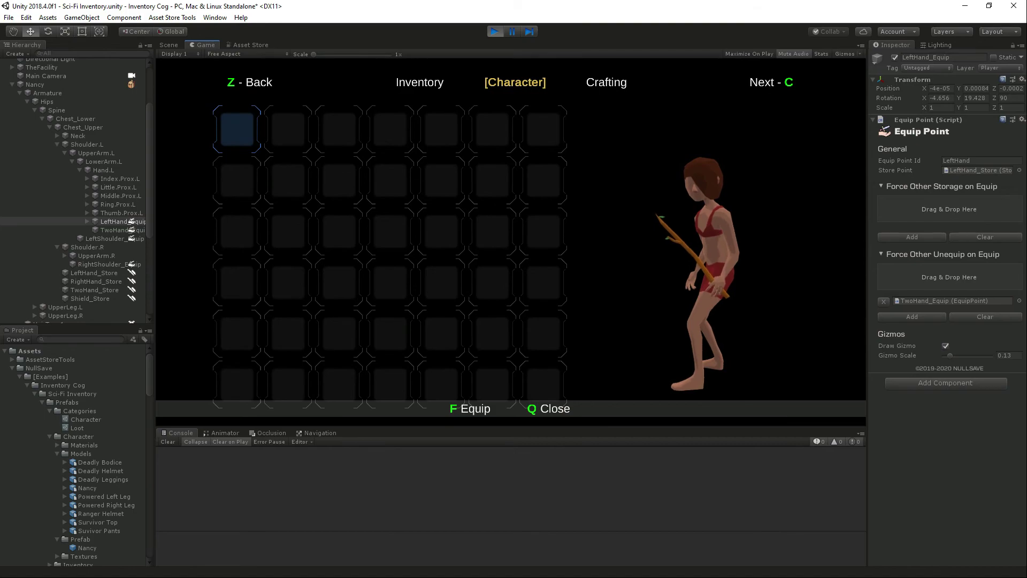
key("q")
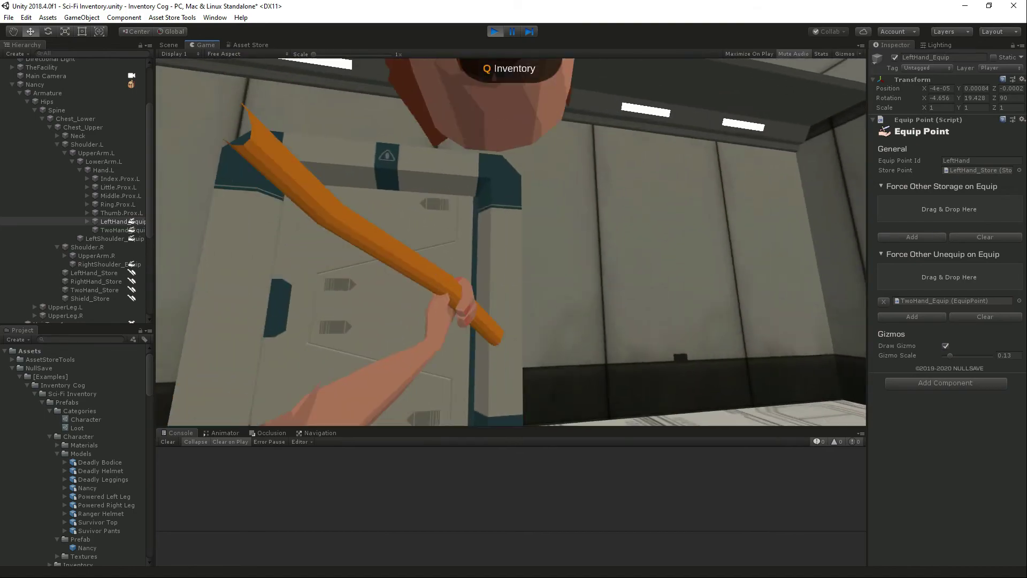
Step: Run Nancy out of the crew room and through the Storage 01 door to the lockers at the far end
key("w")
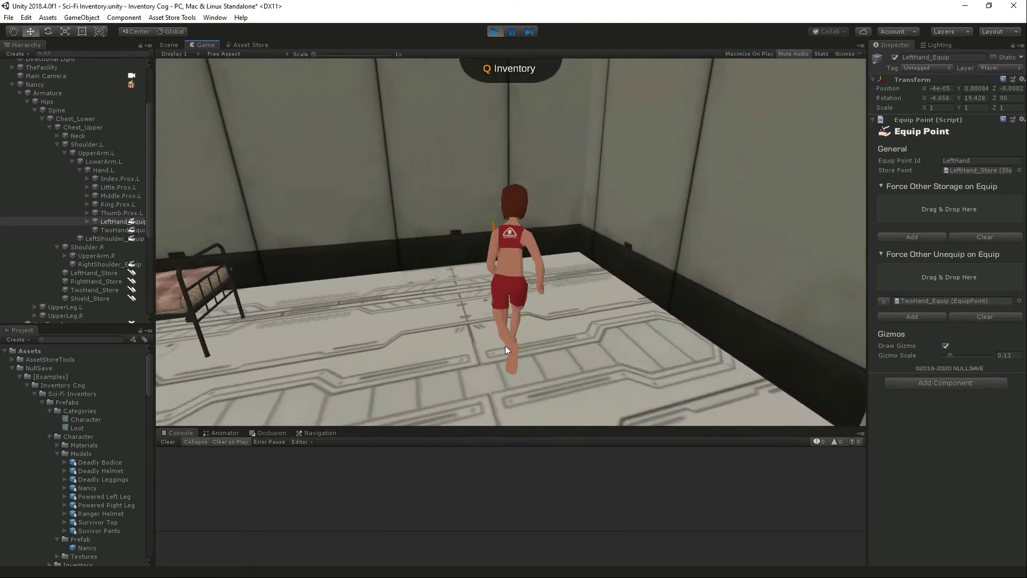
key("w")
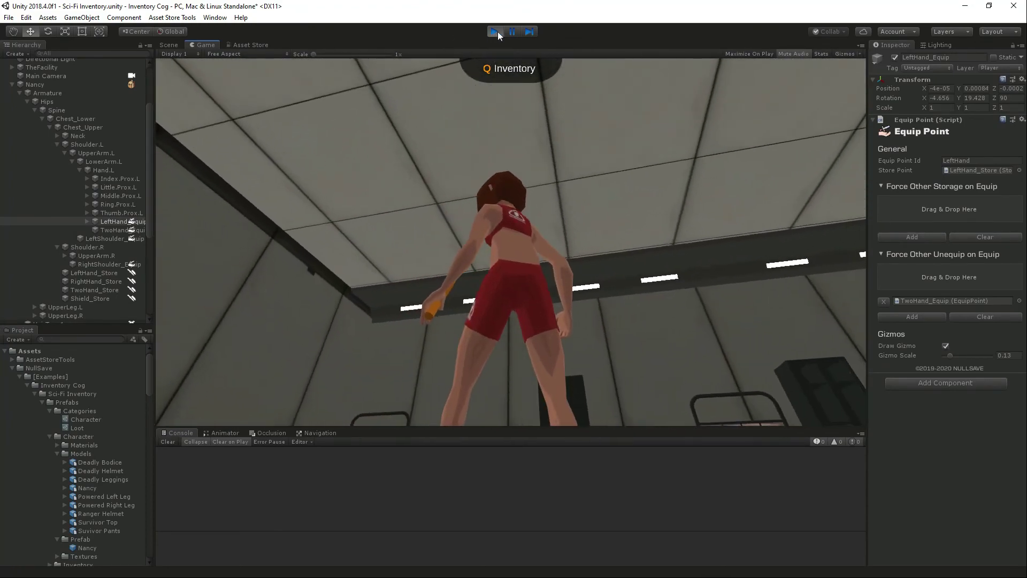
left_click(497, 31)
key("w")
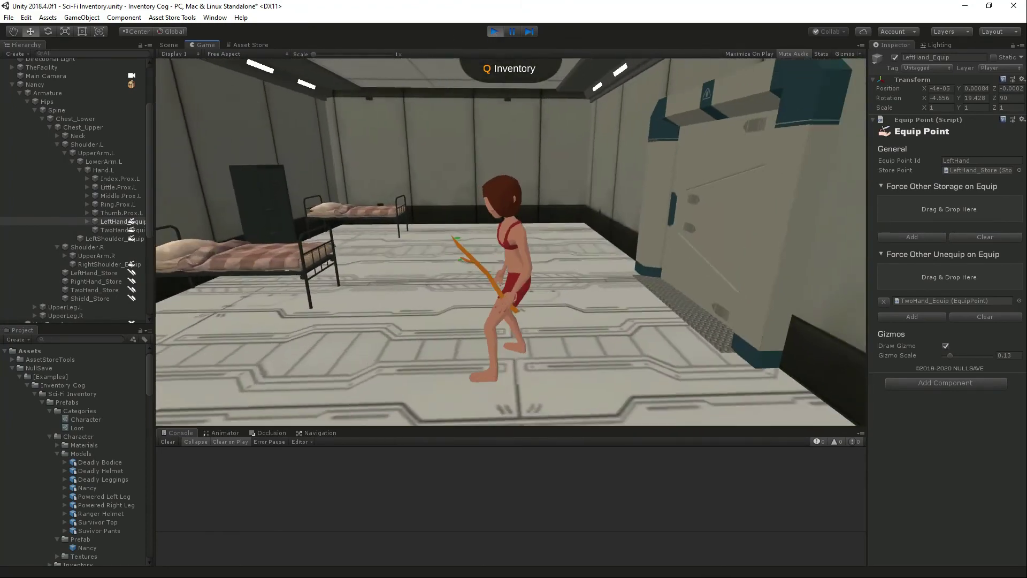
key("w")
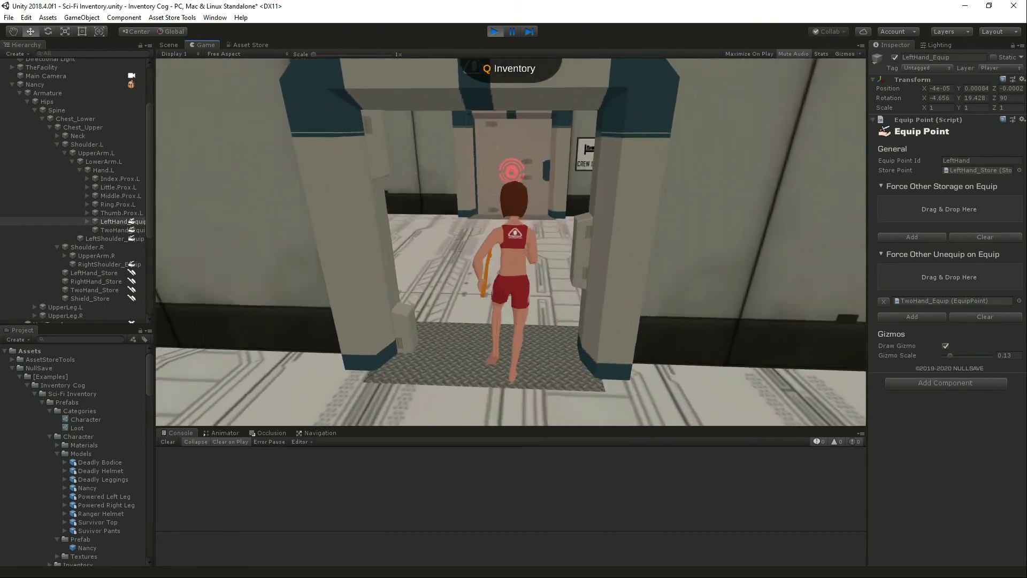
key("w")
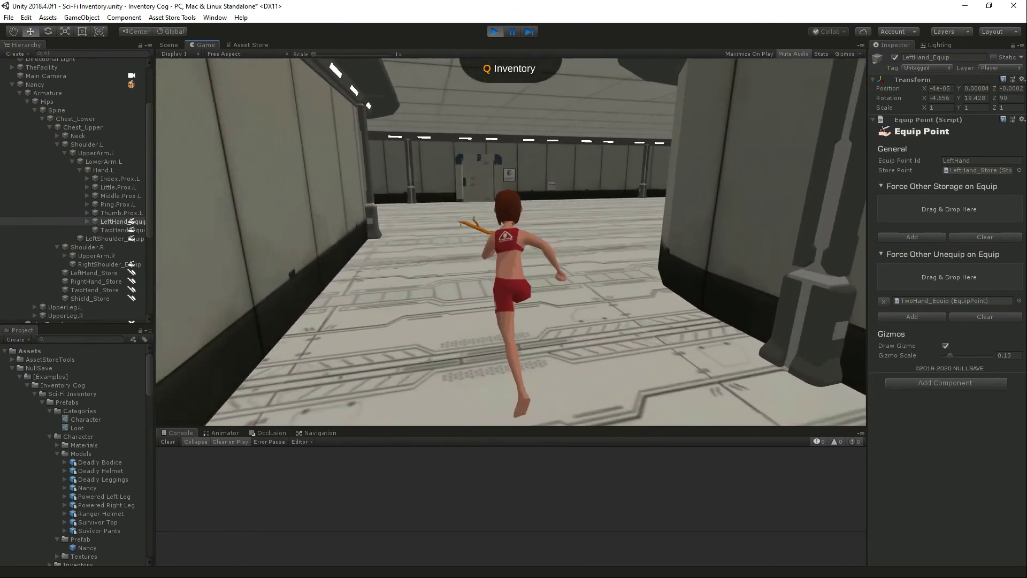
key("w")
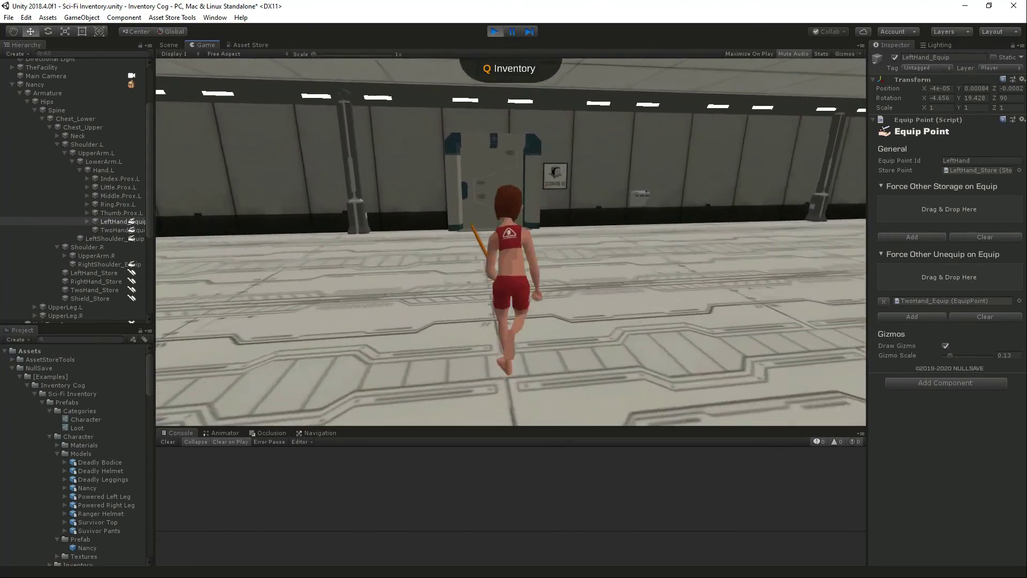
key("w")
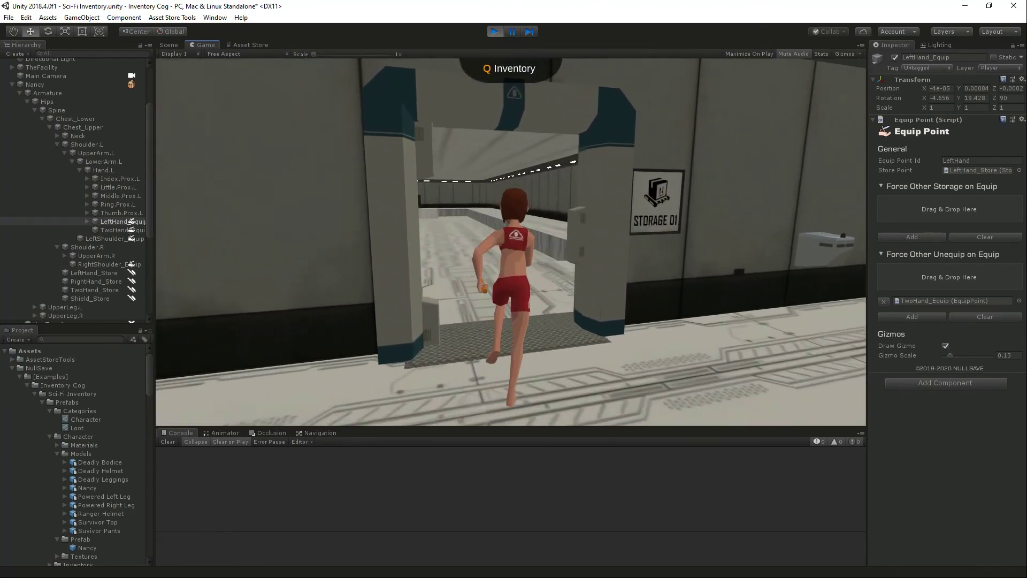
key("w")
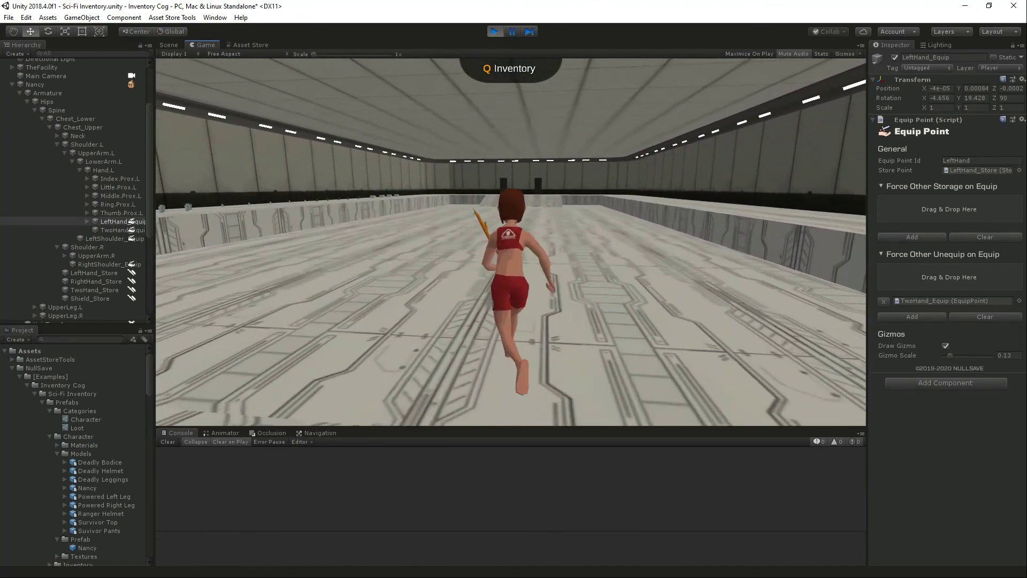
key("w")
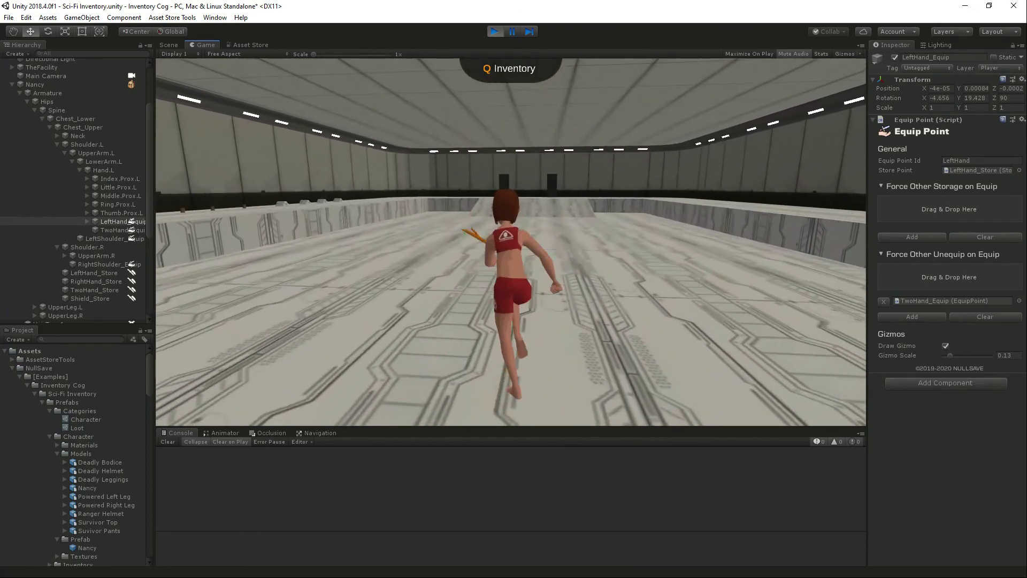
key("w")
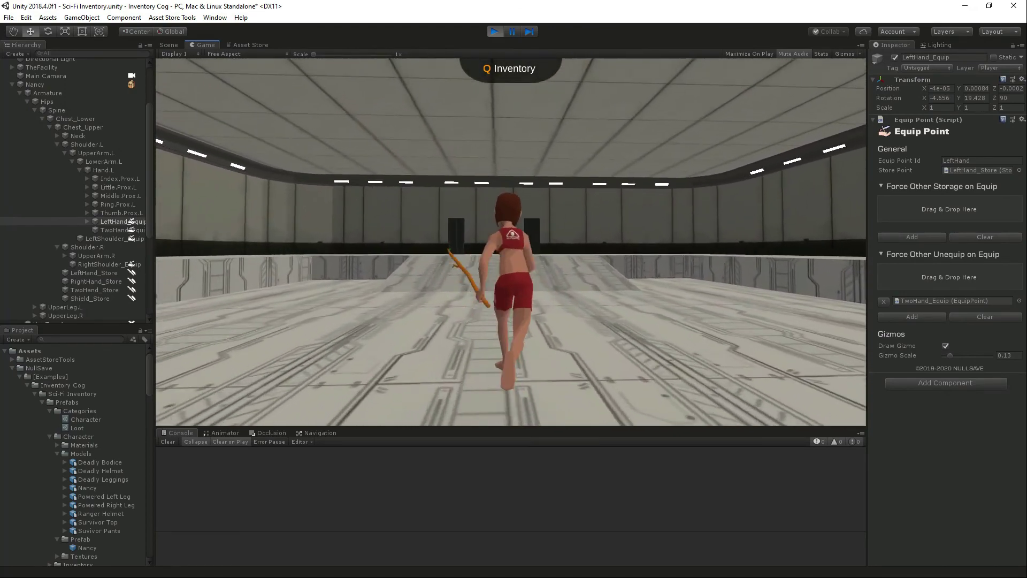
key("w")
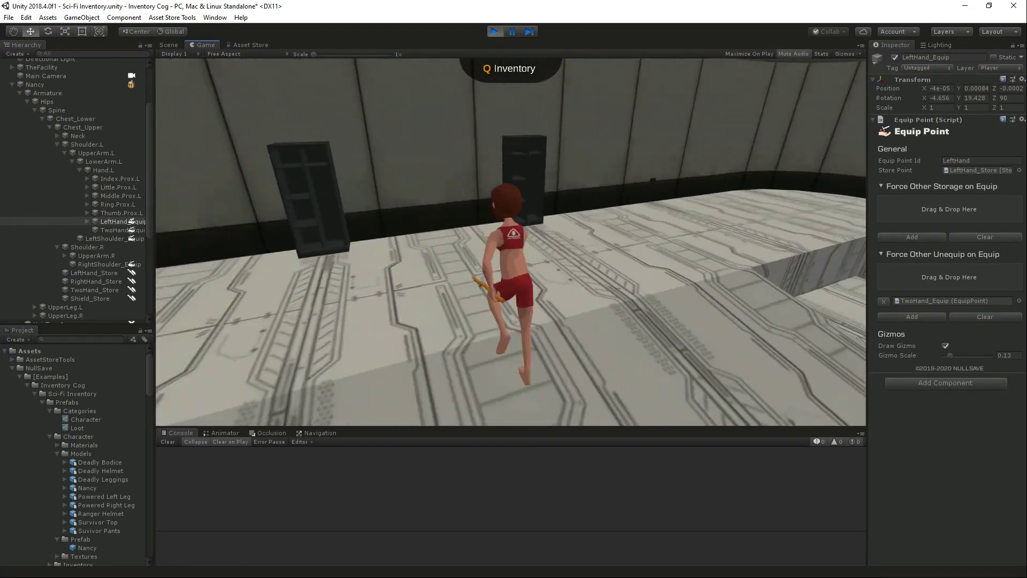
key("w")
Step: Take all the armor pieces from the first Storage 01 locker and close it
key("e")
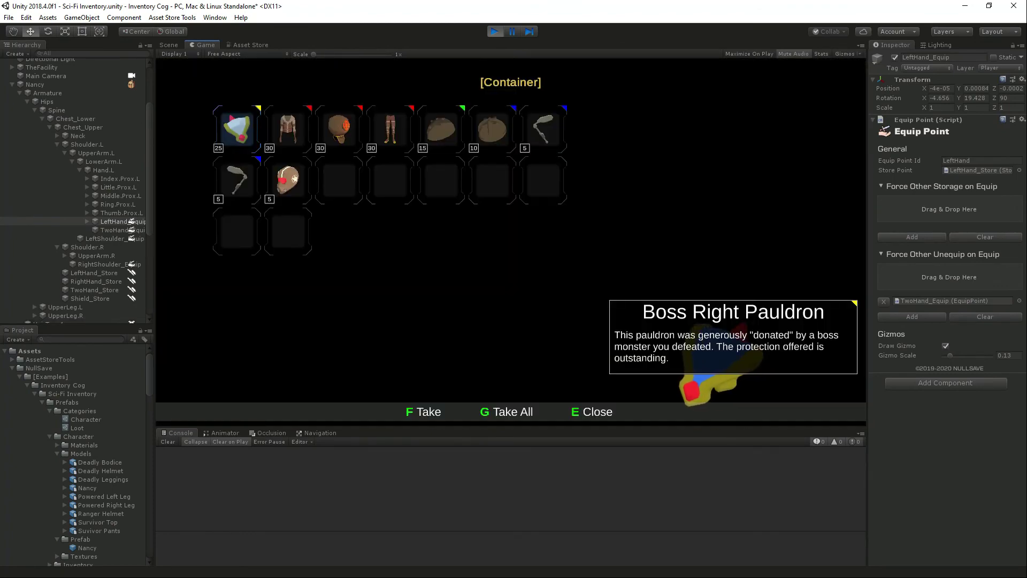
key("g")
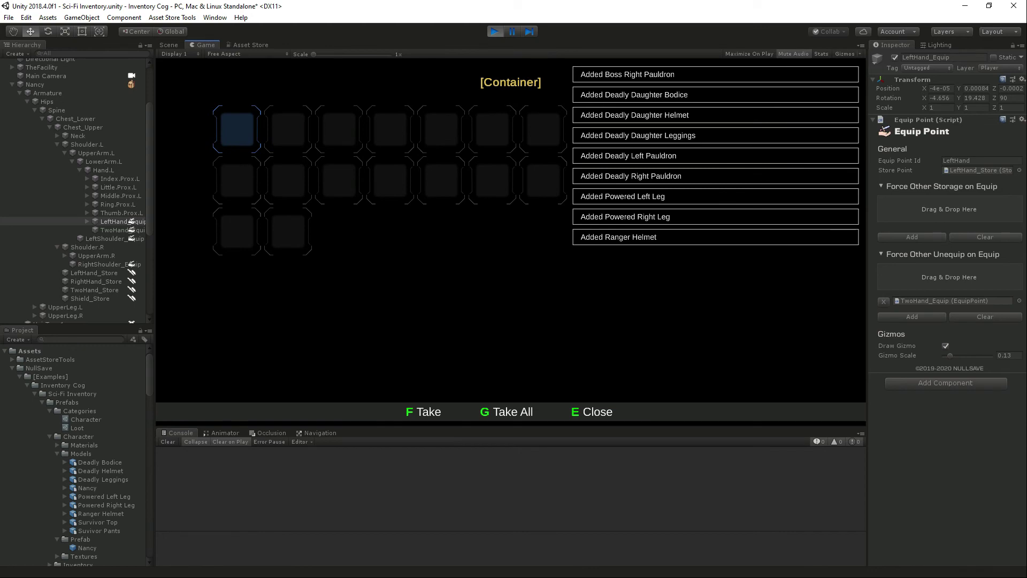
key("e")
Step: Move Nancy to the neighbouring locker, take all its arrows, swords, bows and shields, and close it
key("w")
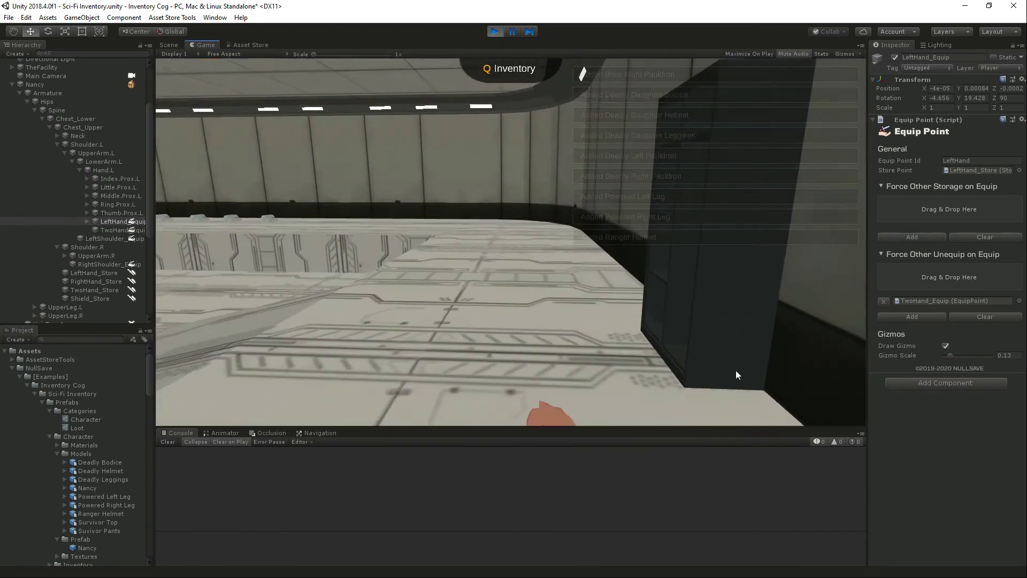
key("e")
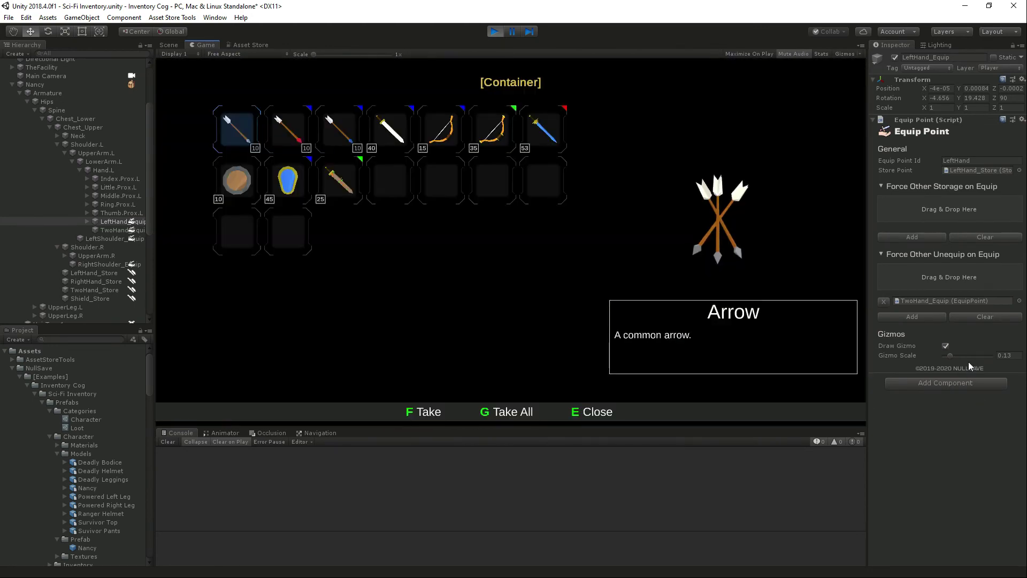
key("g")
key("e")
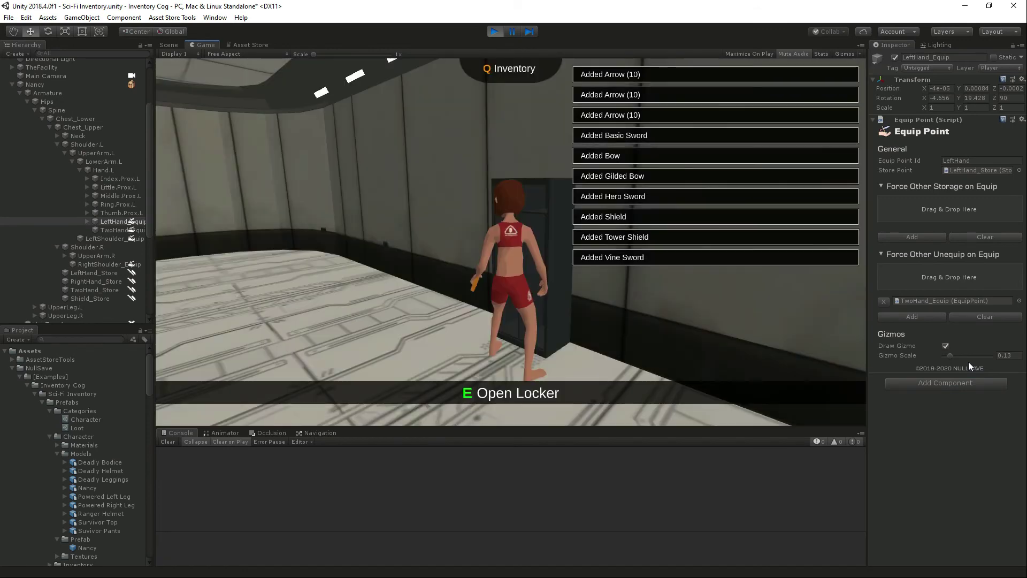
Step: Open the inventory's Character page and equip the Hero Sword in place of the Branch
key("i")
key("d")
key("d")
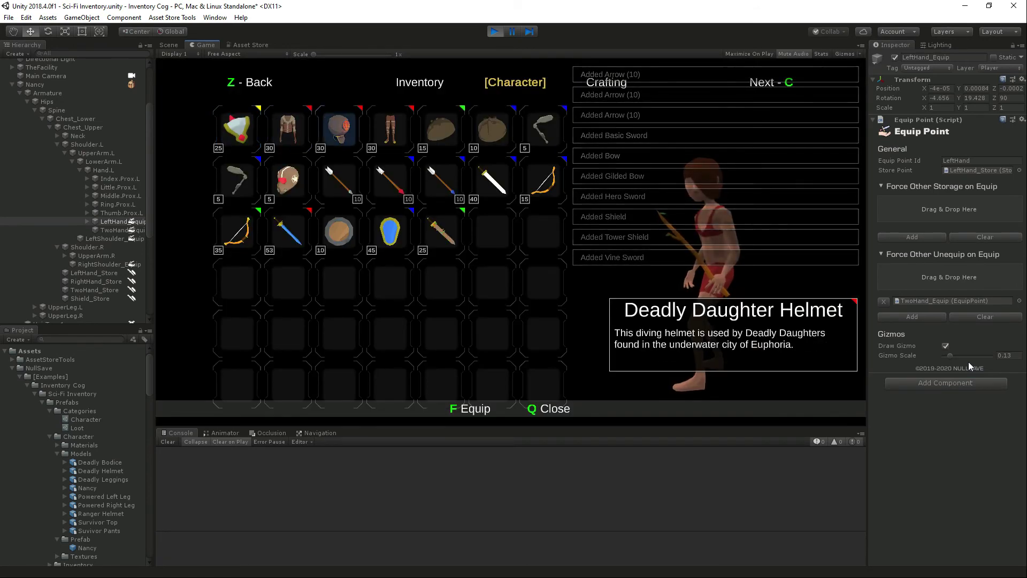
key("s")
key("a")
key("s")
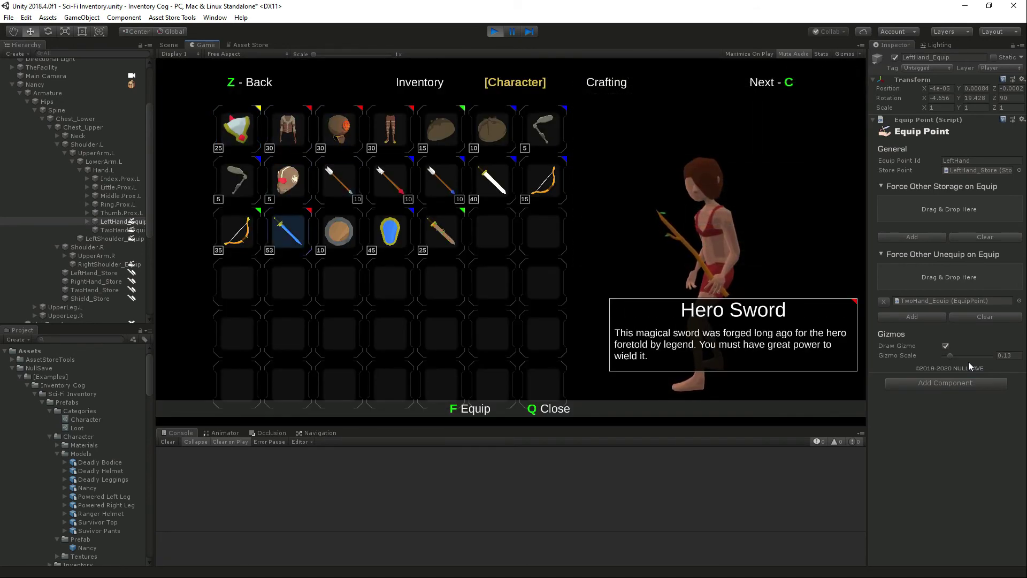
key("f")
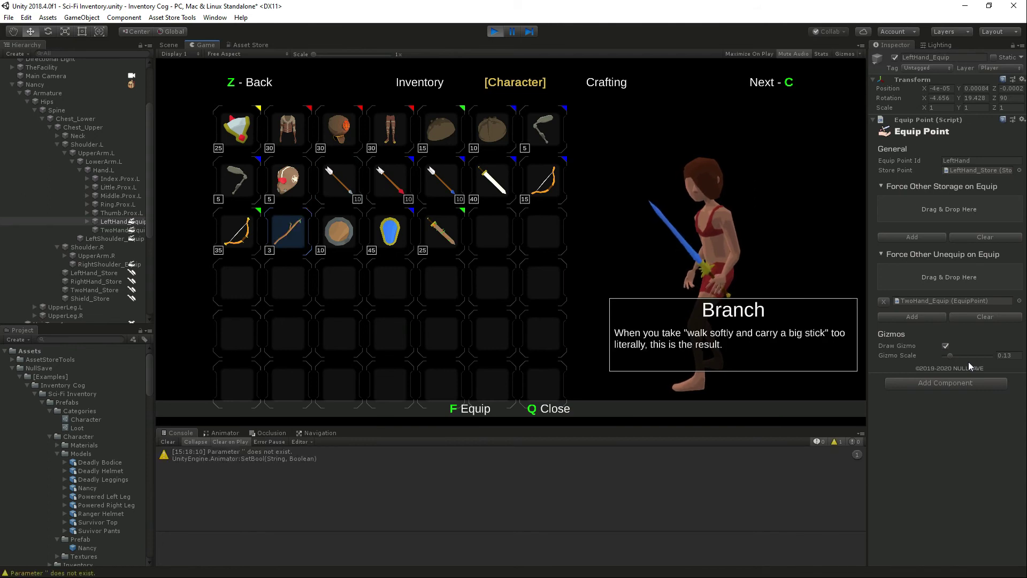
Step: Equip the Gilded Bow in place of the Hero Sword
key("w")
key("s")
key("a")
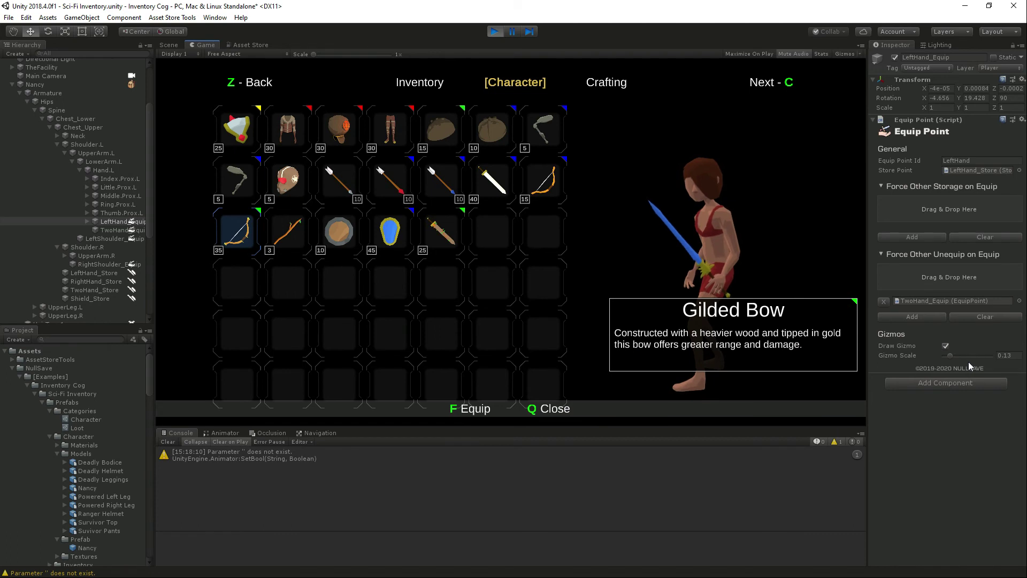
key("f")
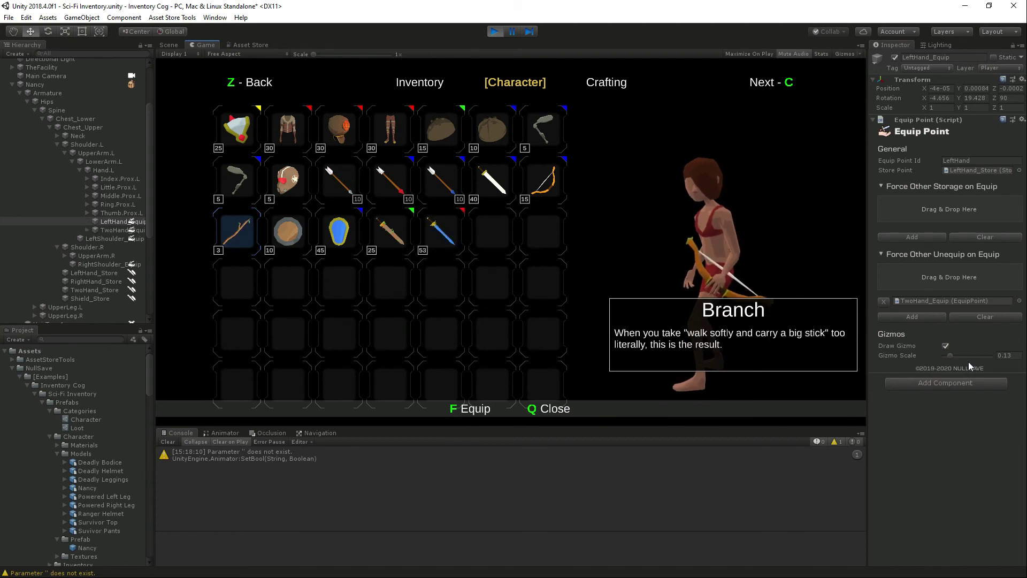
Step: Equip the Tower Shield in place of the Gilded Bow, and add the Hero Sword alongside it
key("d")
key("d")
key("f")
key("d")
key("d")
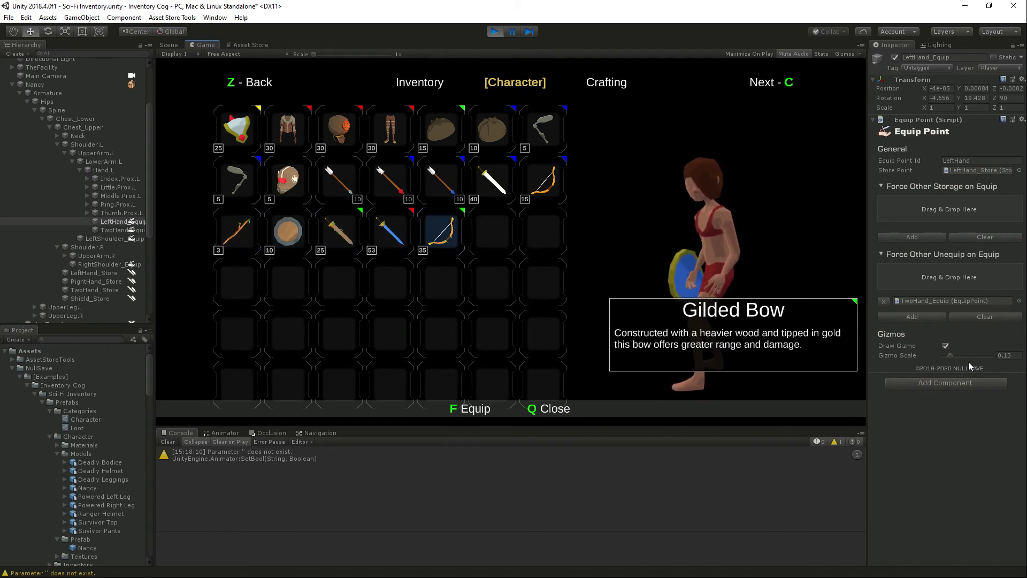
key("a")
key("f")
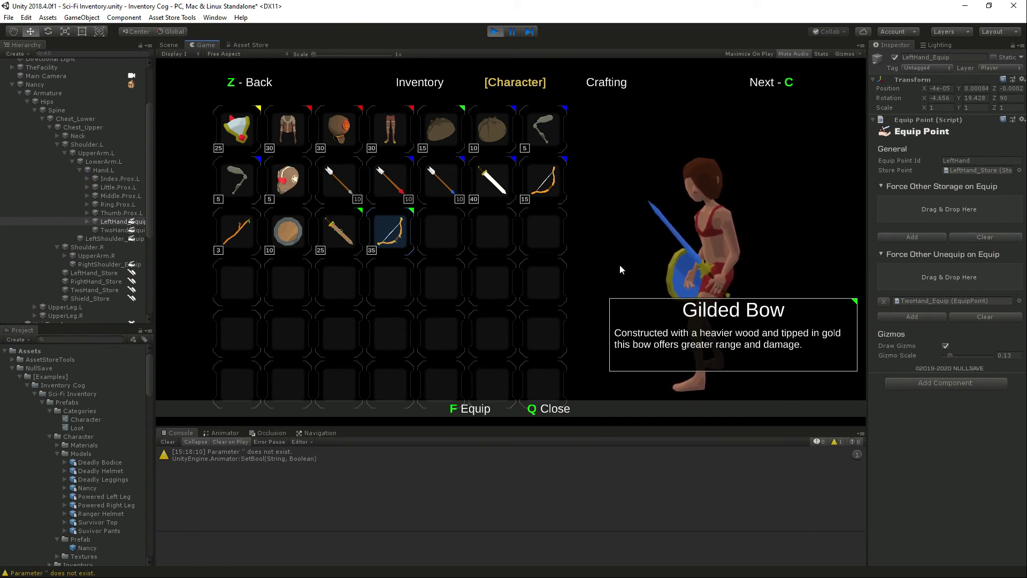
Step: Equip the Gilded Bow again while the Hero Sword and Tower Shield are both equipped
key("Left")
key("Left")
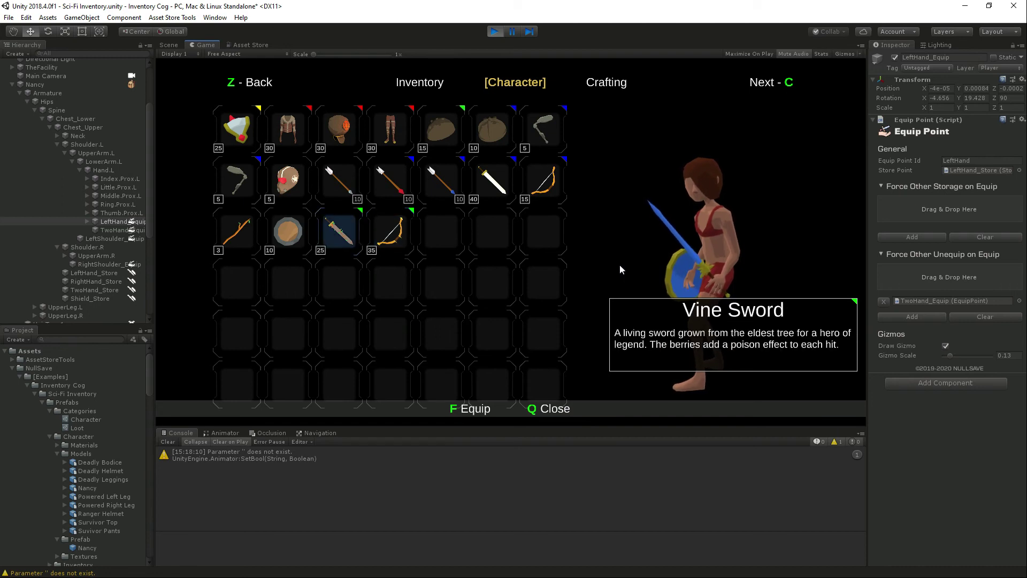
key("Left")
key("Right")
key("Right")
key("Right")
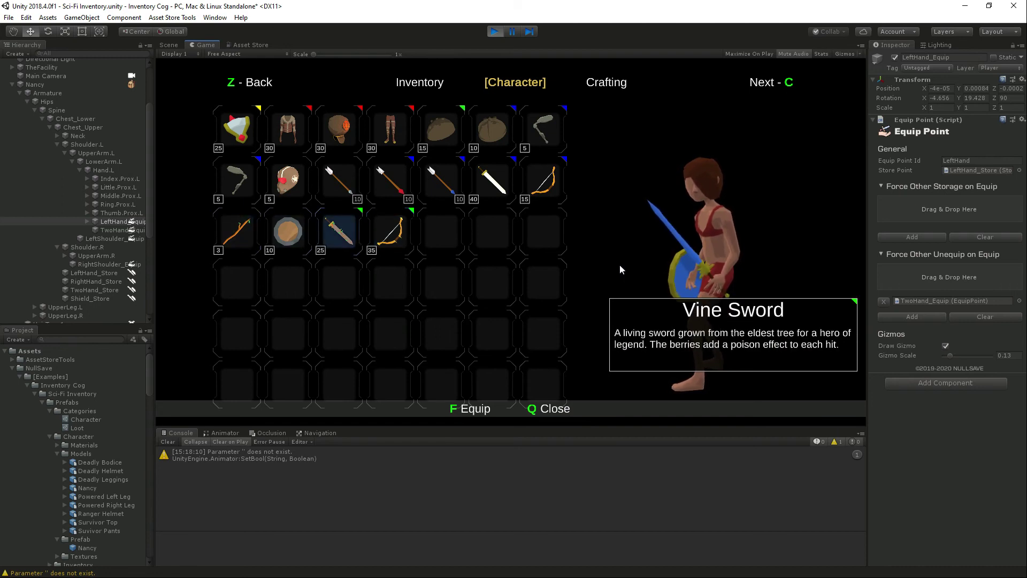
key("f")
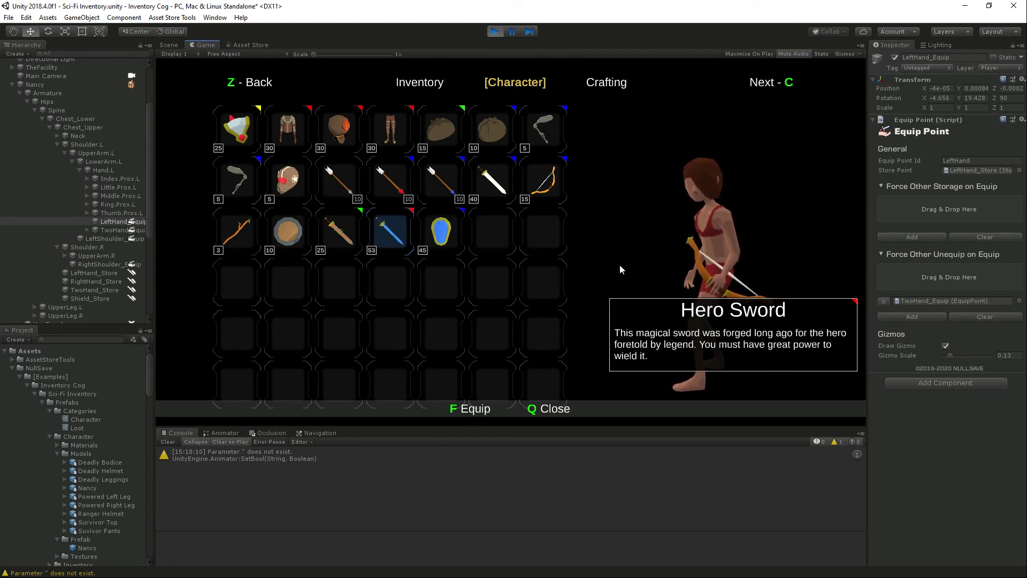
Step: Leave the Hero Sword highlighted in the inventory and stop play mode to return to the scene
key("Right")
key("Left")
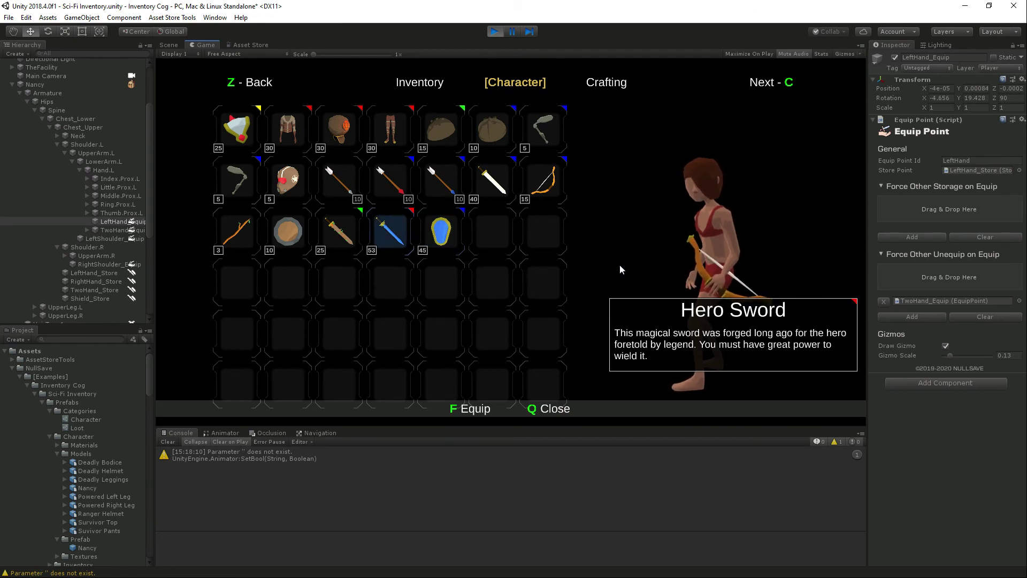
left_click(494, 30)
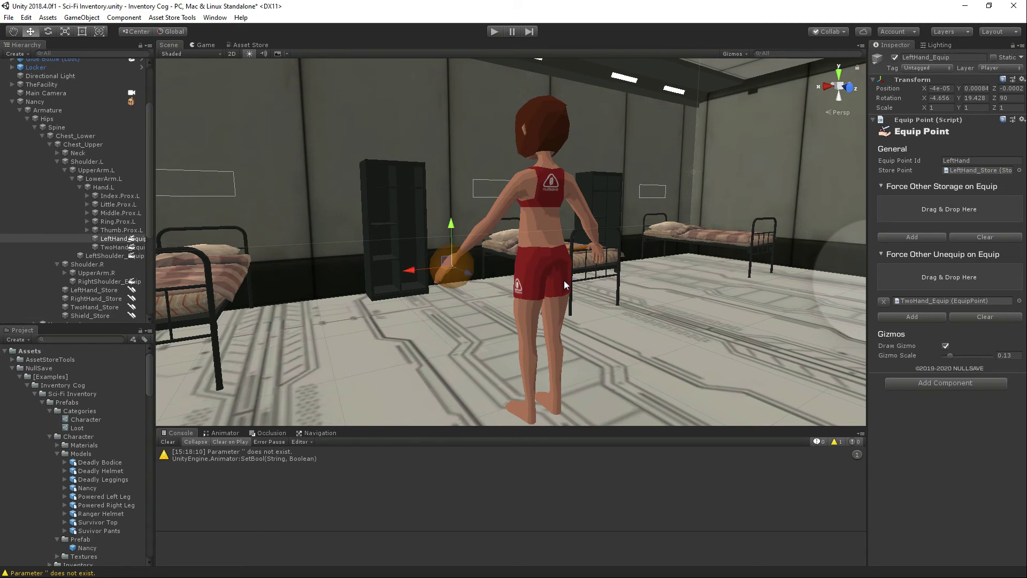
Step: Collapse the Character prefabs folder and the Static Equip Objects folder in the project assets
scroll(59, 461, "down", 1)
scroll(60, 464, "down", 1)
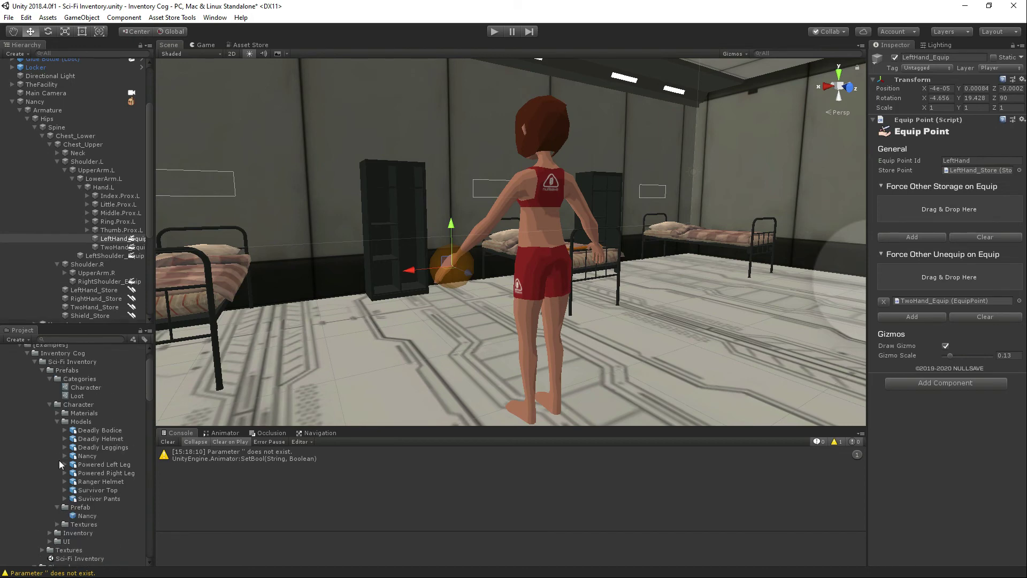
left_click(58, 422)
left_click(57, 430)
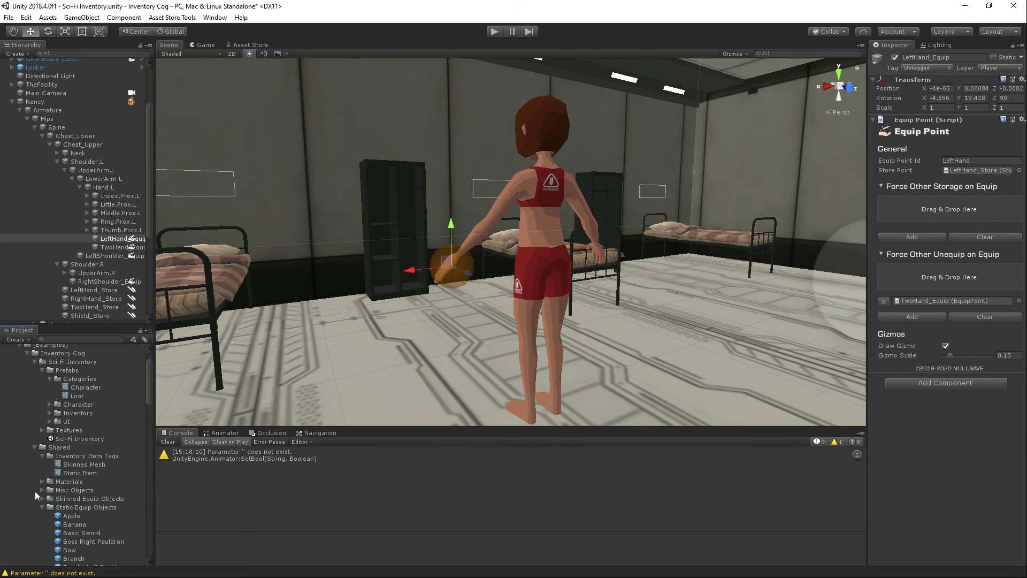
scroll(34, 491, "down", 4)
left_click(42, 411)
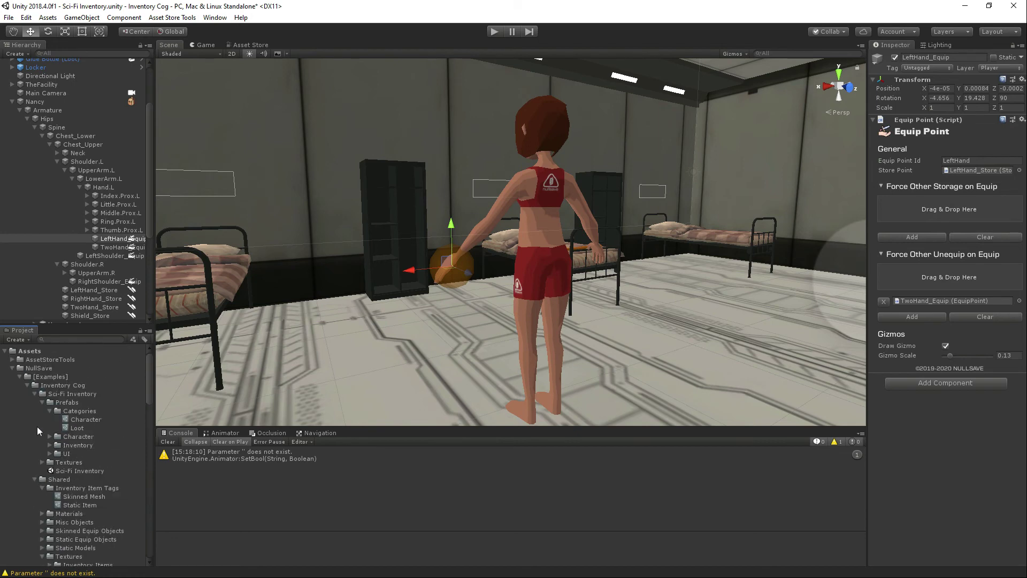
Step: Find the Banana (Loot) prefab among the inventory loot prefabs and place it on the floor near Nancy
left_click(50, 445)
scroll(54, 457, "down", 2)
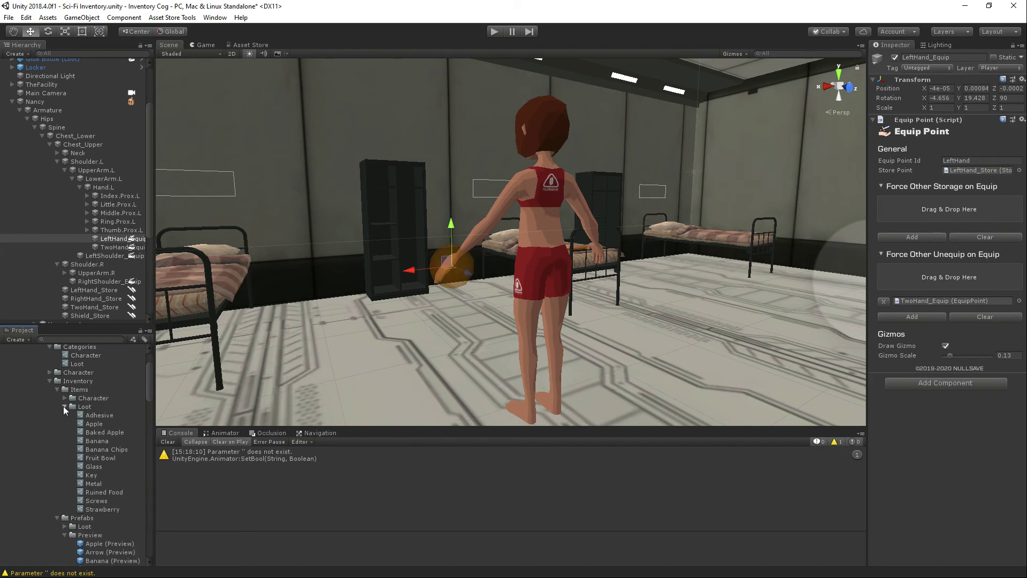
left_click(65, 407)
left_click(65, 425)
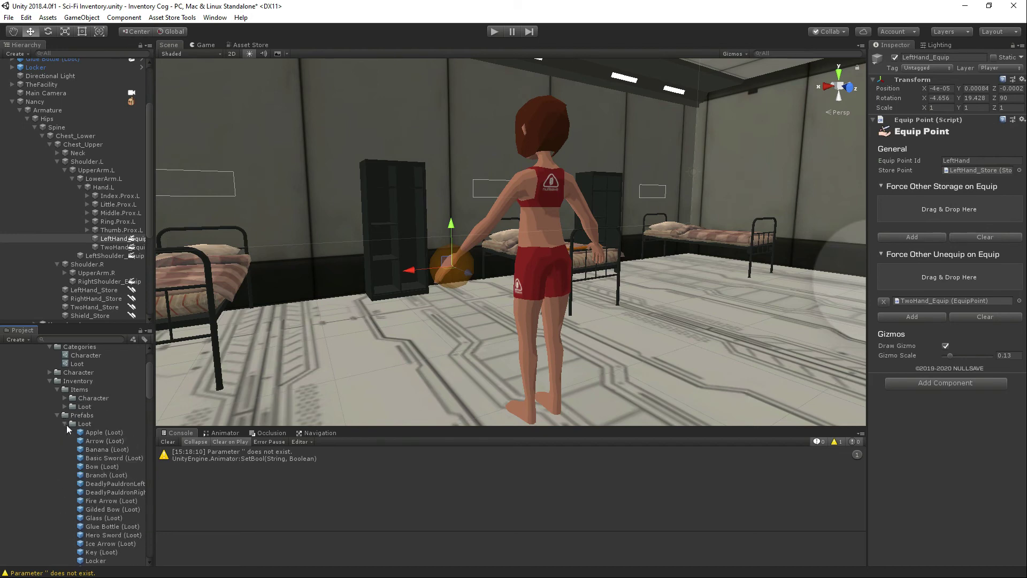
left_click_drag(104, 450, 359, 378)
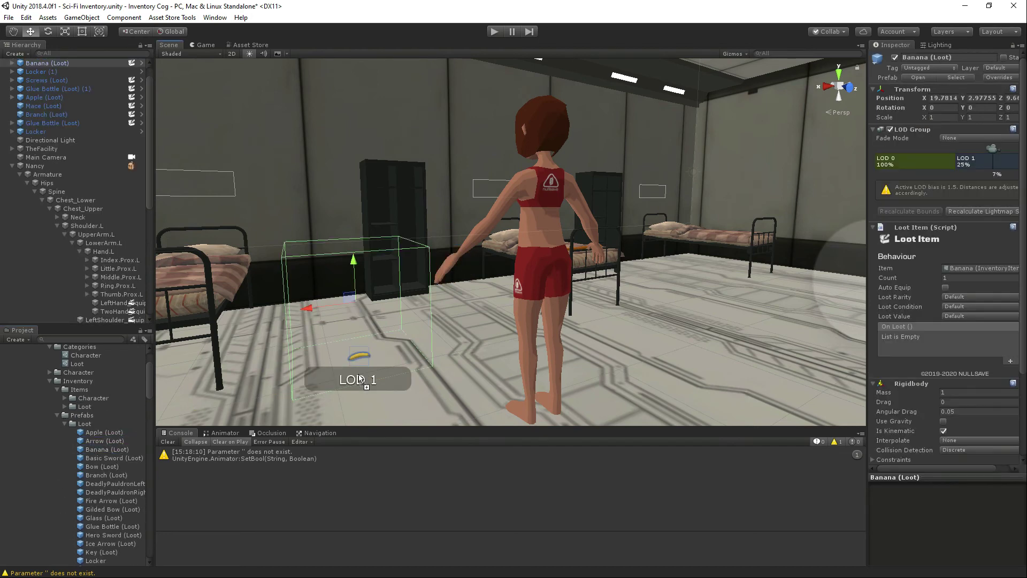
scroll(107, 262, "down", 8)
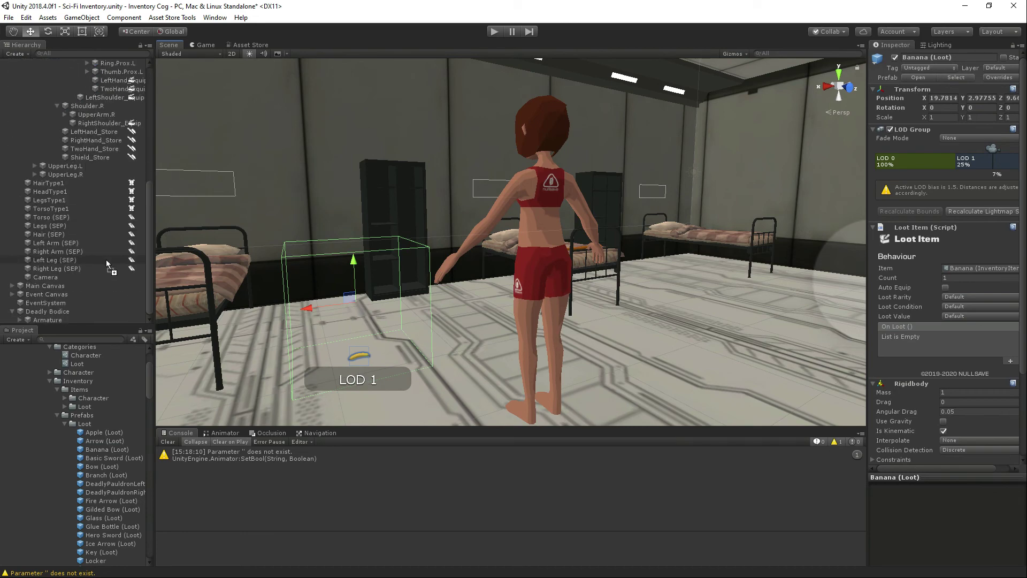
key("f")
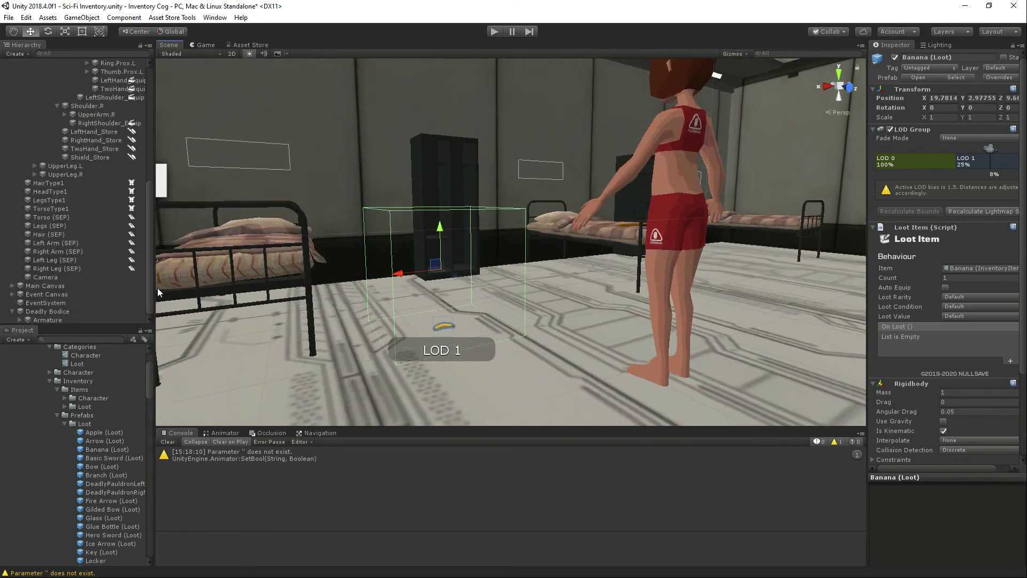
Step: Expand Banana (Loot) in the scene, examine its Banana_LOD0 child, and return to the parent object
scroll(114, 273, "up", 9)
left_click(12, 80)
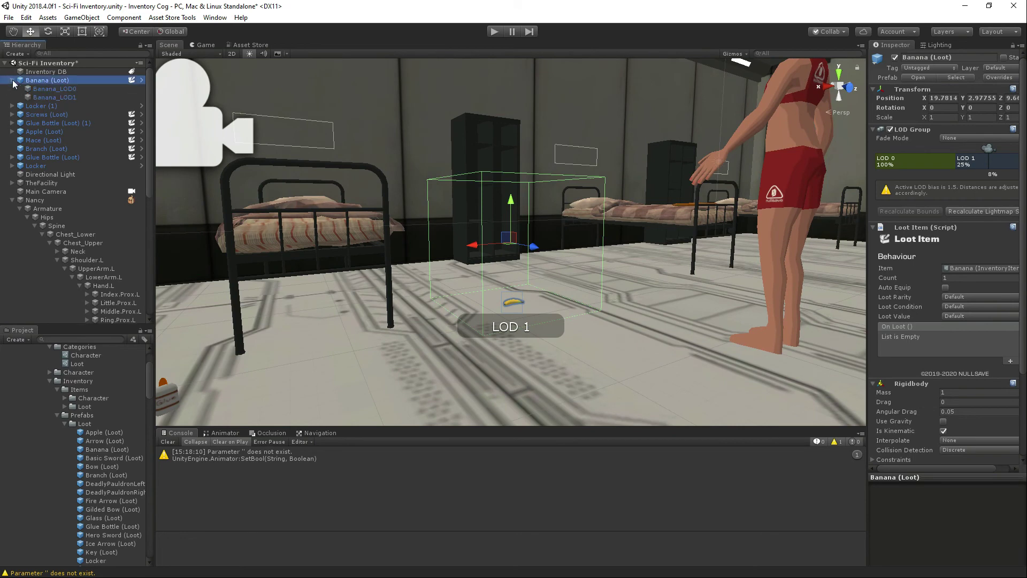
left_click(55, 89)
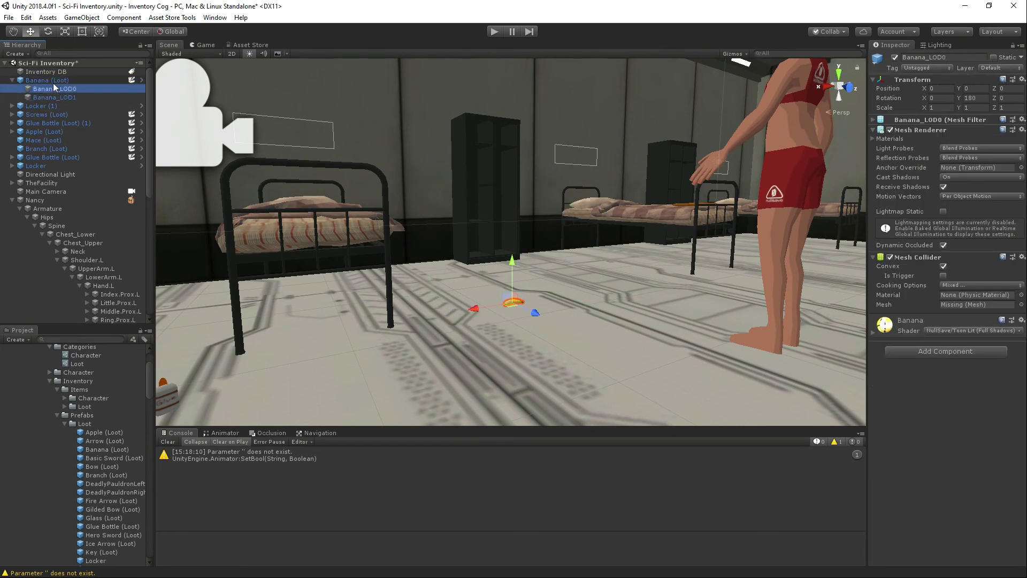
left_click(53, 81)
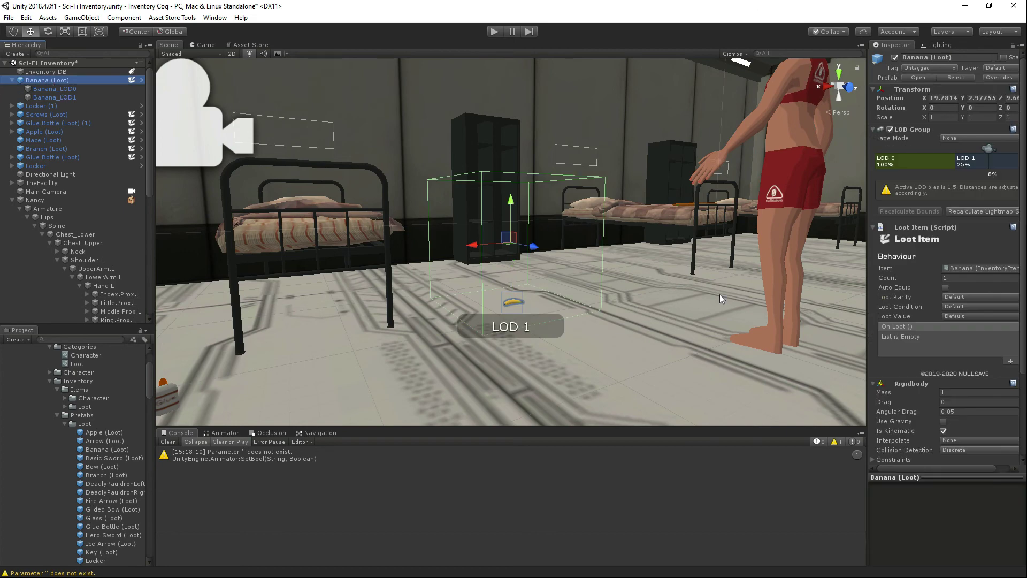
Step: Make room to read the Loot Item component, and examine the Banana inventory item it references
scroll(968, 307, "down", 3)
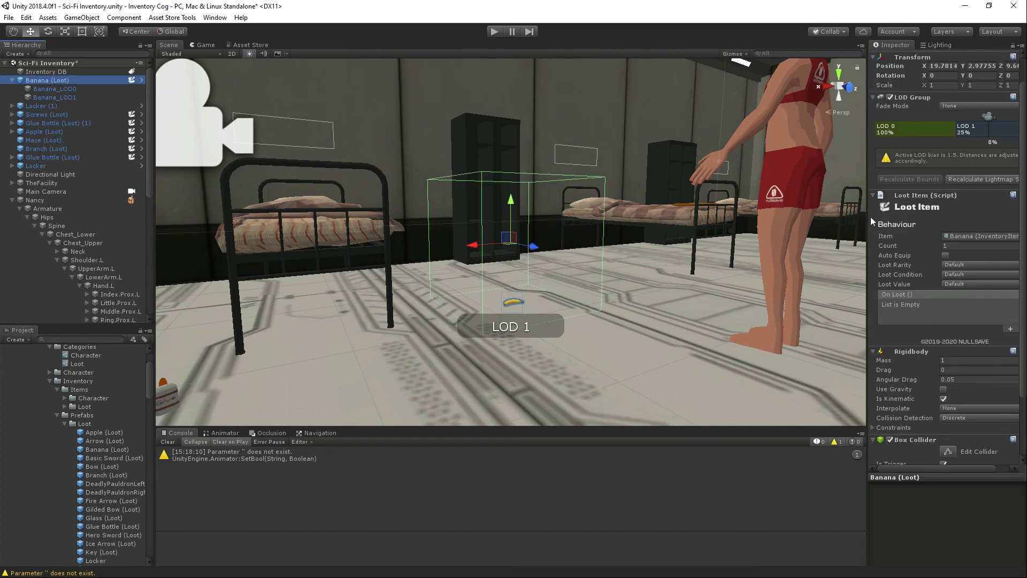
left_click_drag(866, 216, 848, 216)
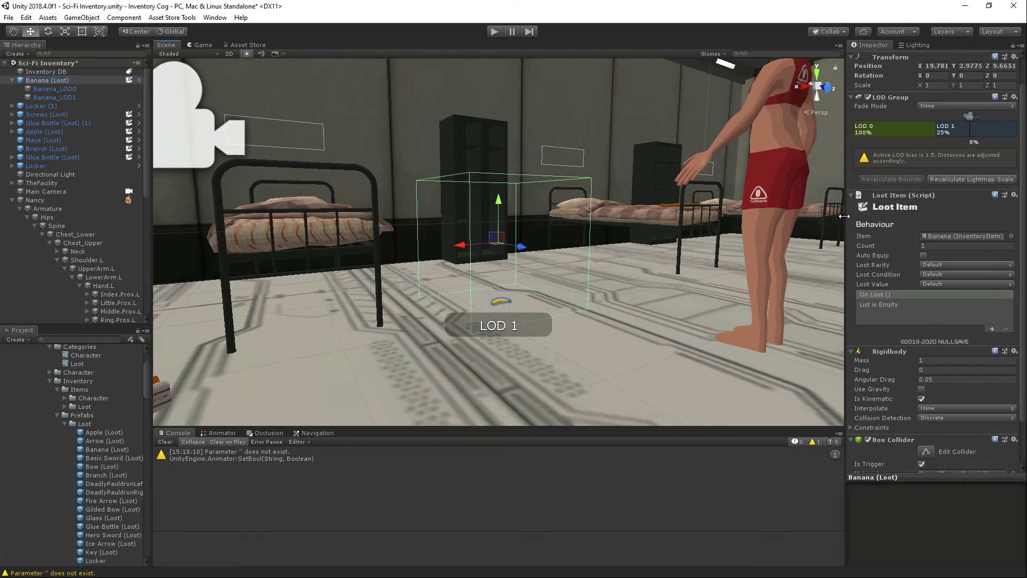
left_click(953, 240)
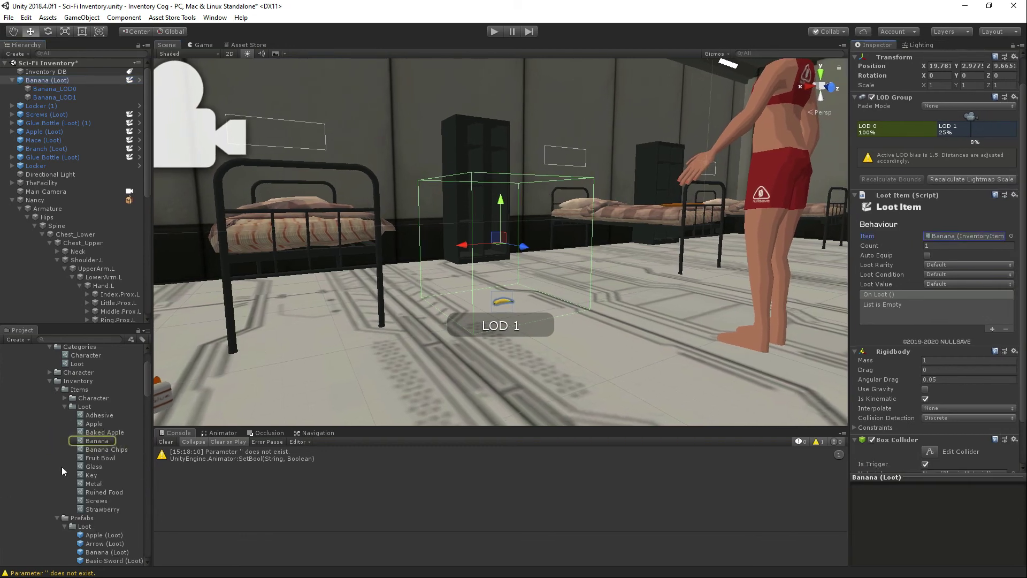
left_click(94, 441)
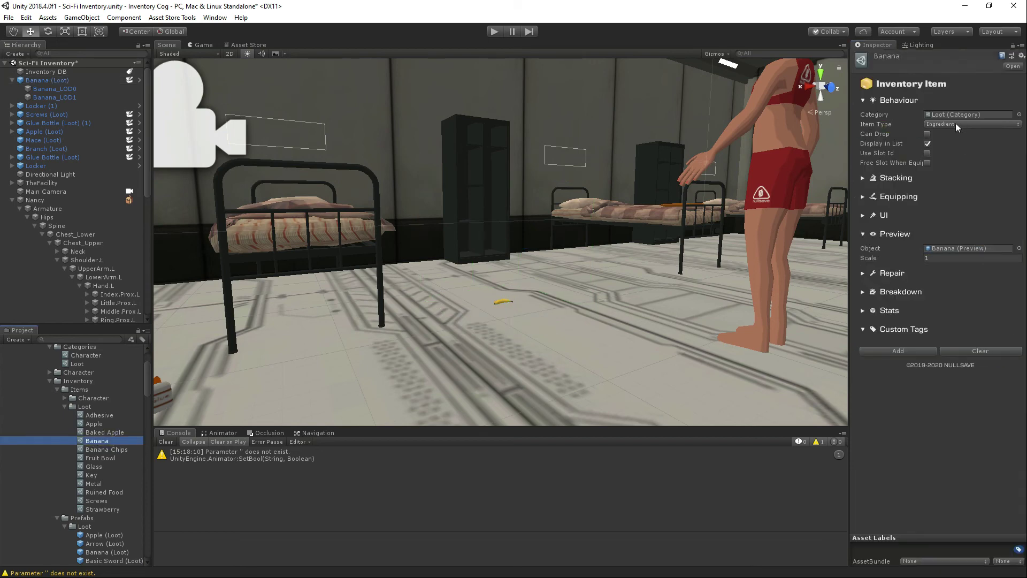
Step: Return to Banana (Loot) and examine its Loot Item count and the available Loot Rarity modes
left_click(52, 82)
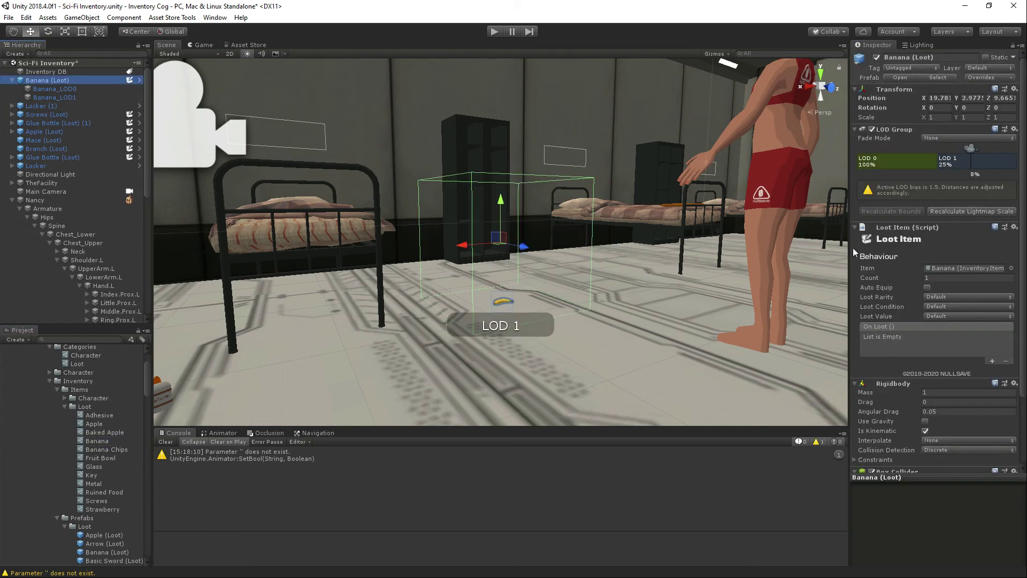
left_click(939, 278)
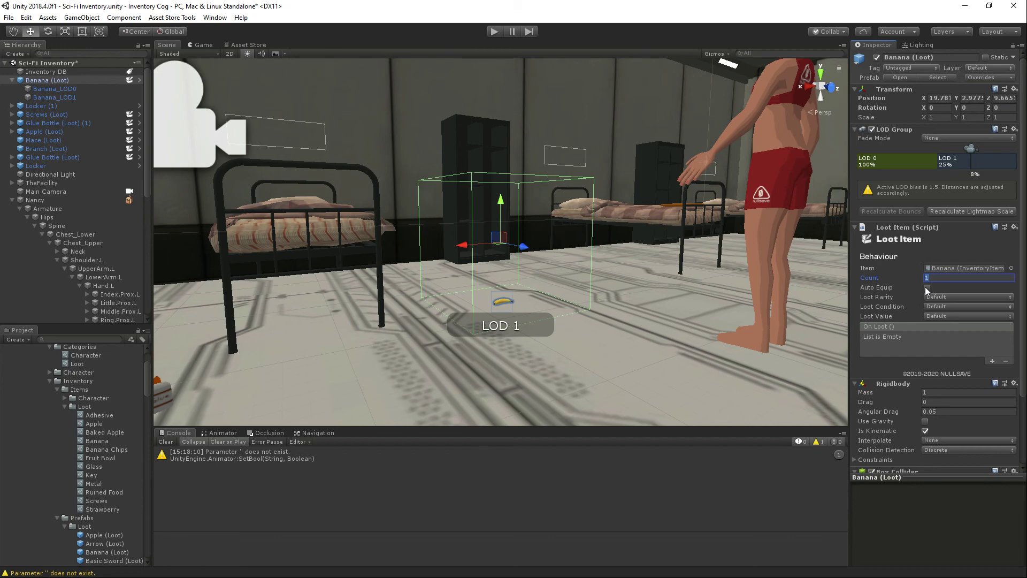
left_click(950, 306)
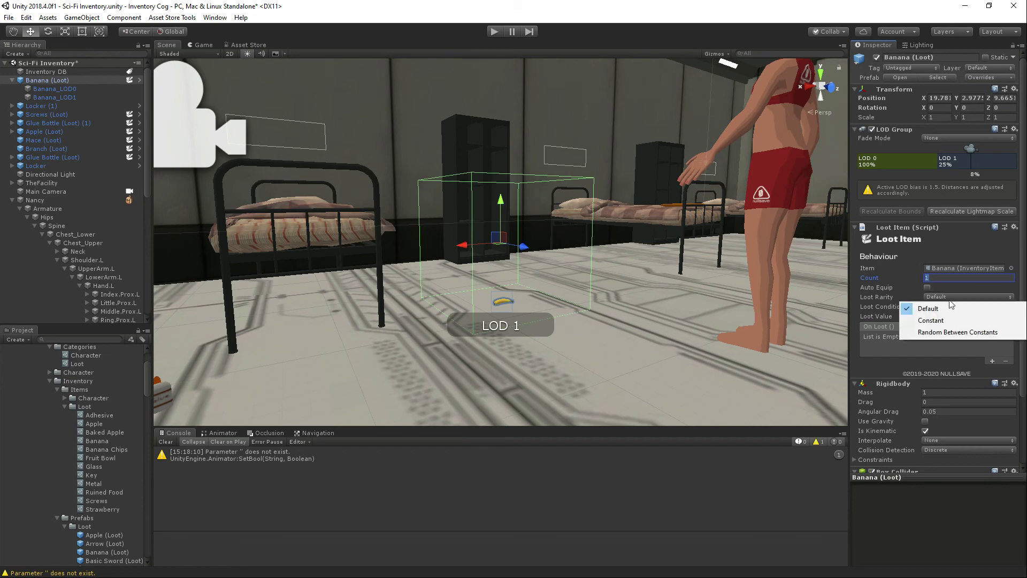
left_click(935, 356)
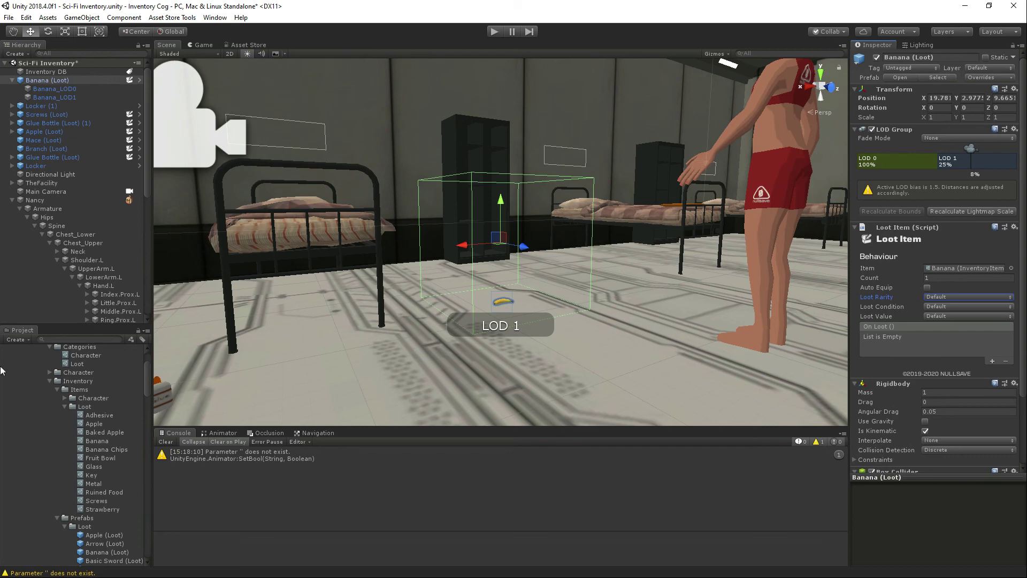
Step: Create a TOCK crafting recipe asset in the Sci-Fi Inventory Prefabs folder, keeping the default name
scroll(30, 407, "up", 3)
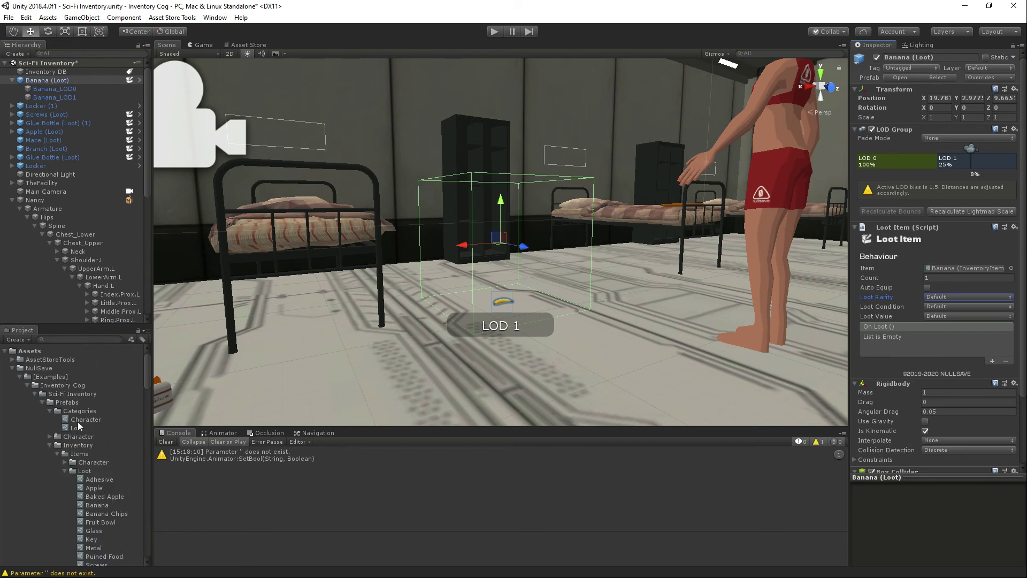
left_click(50, 445)
right_click(60, 403)
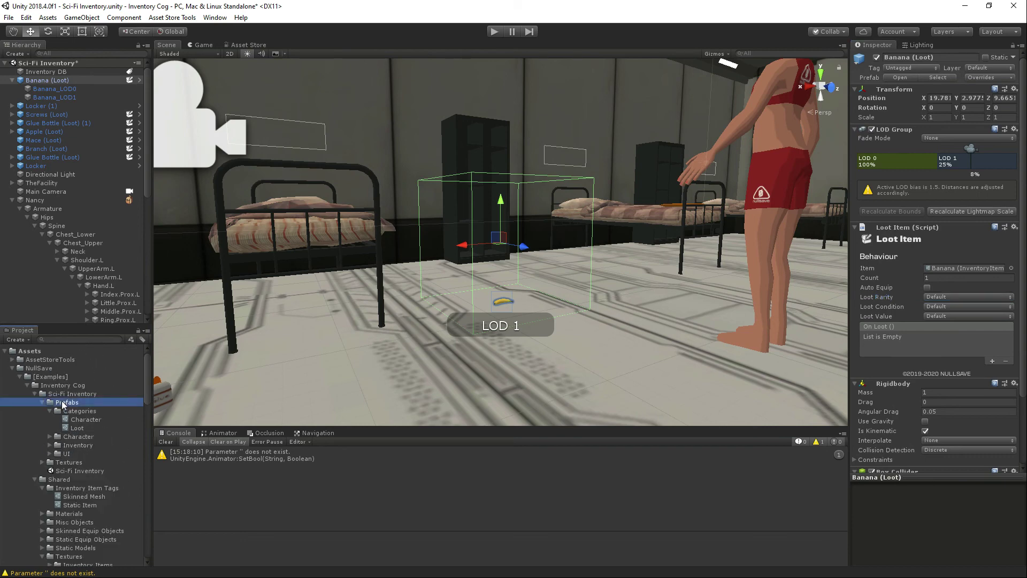
mouse_move(176, 151)
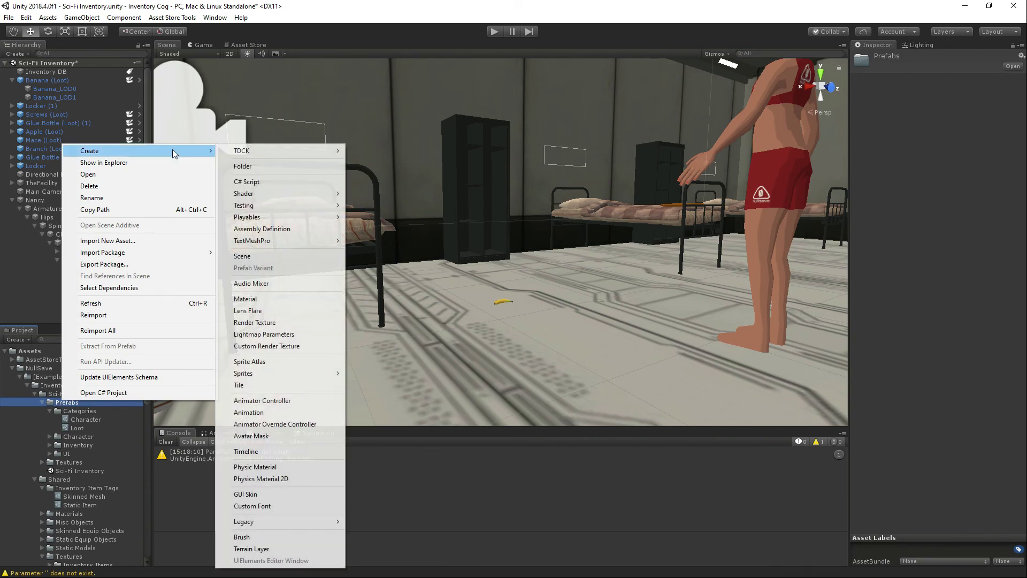
mouse_move(241, 152)
mouse_move(369, 152)
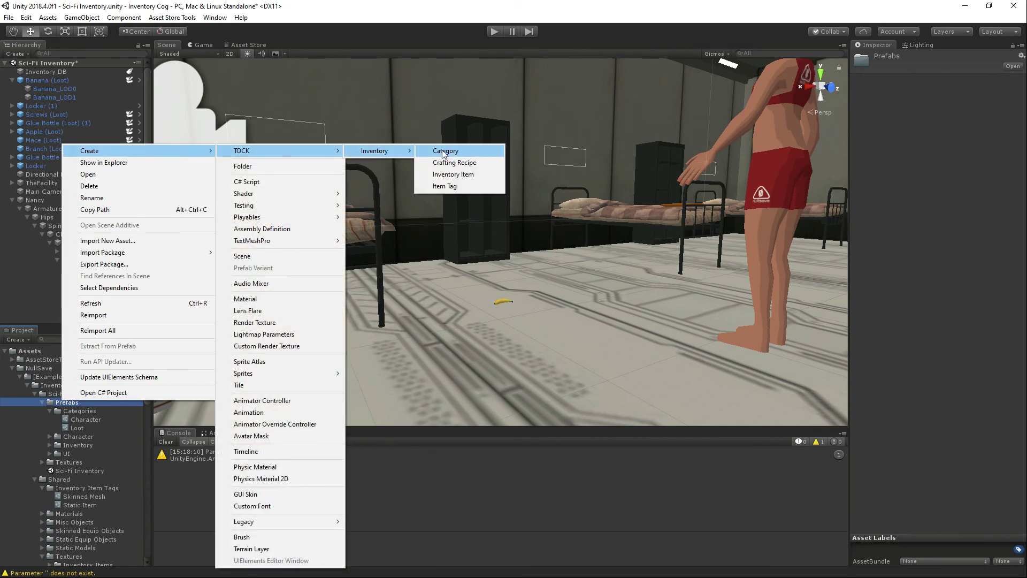
left_click(449, 160)
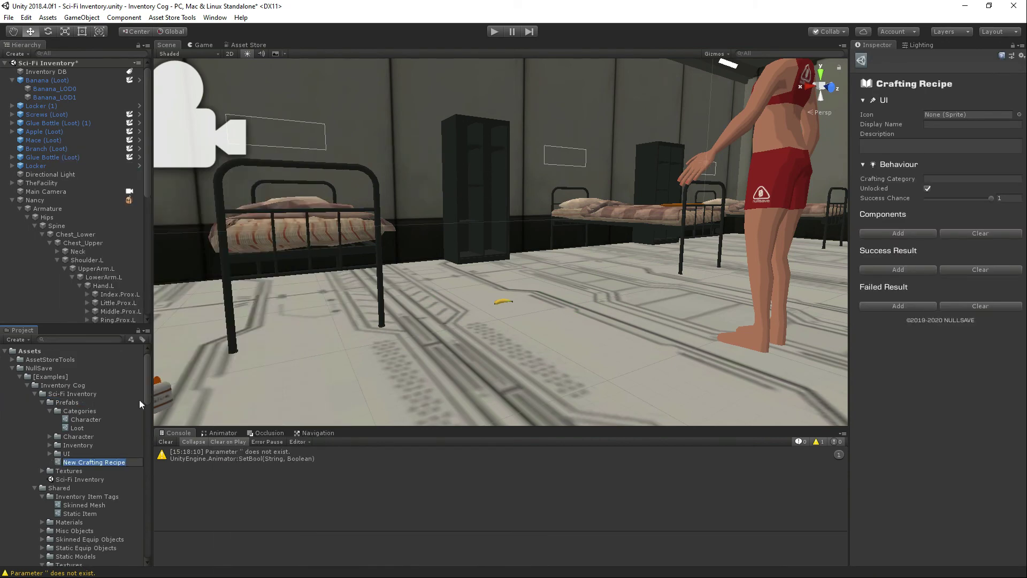
left_click(945, 479)
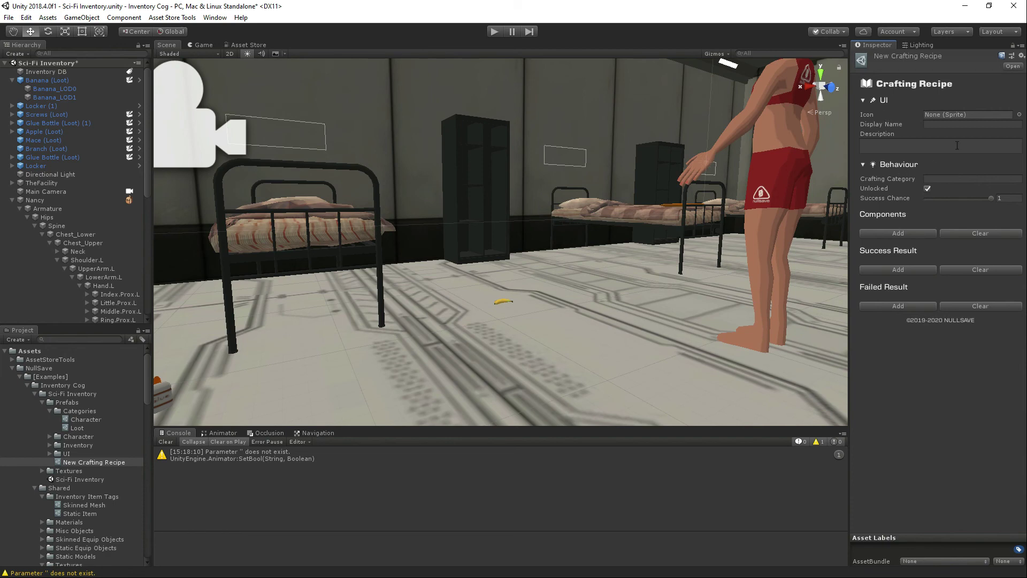
Step: Run the scene, browse the recipes on the inventory's Crafting page up to Powered Left Leg, and stop play mode
left_click(903, 180)
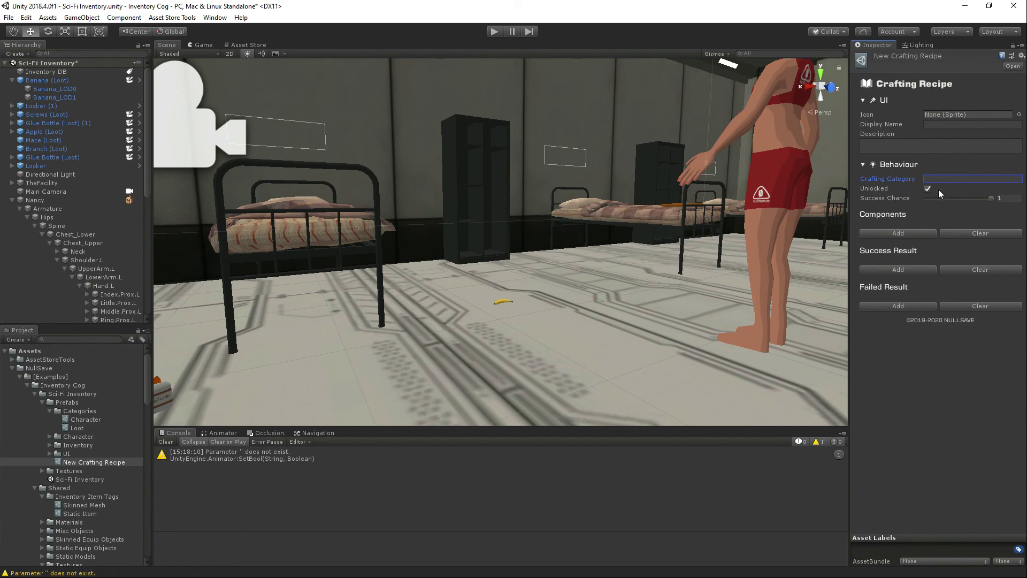
left_click(492, 32)
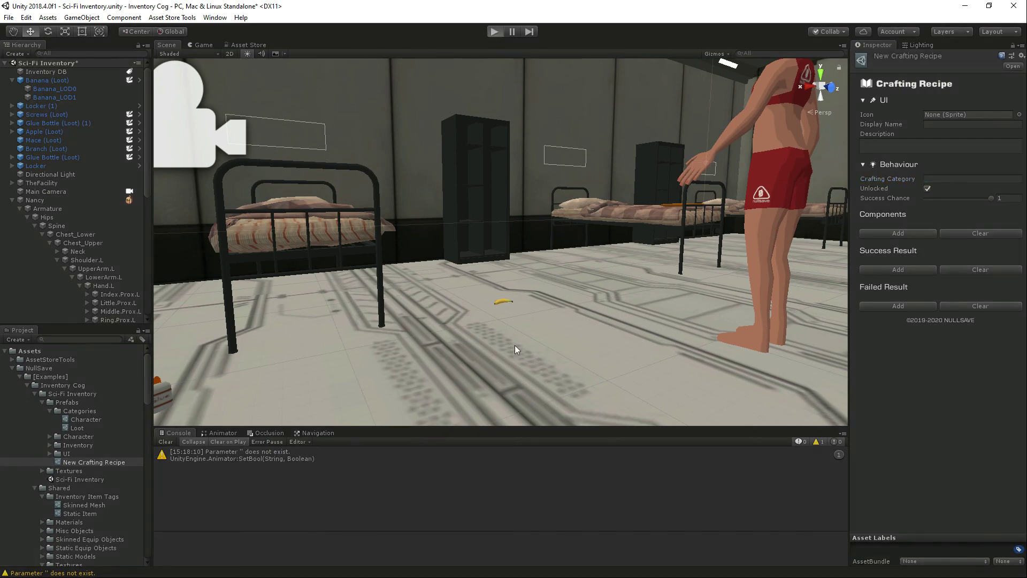
key("q")
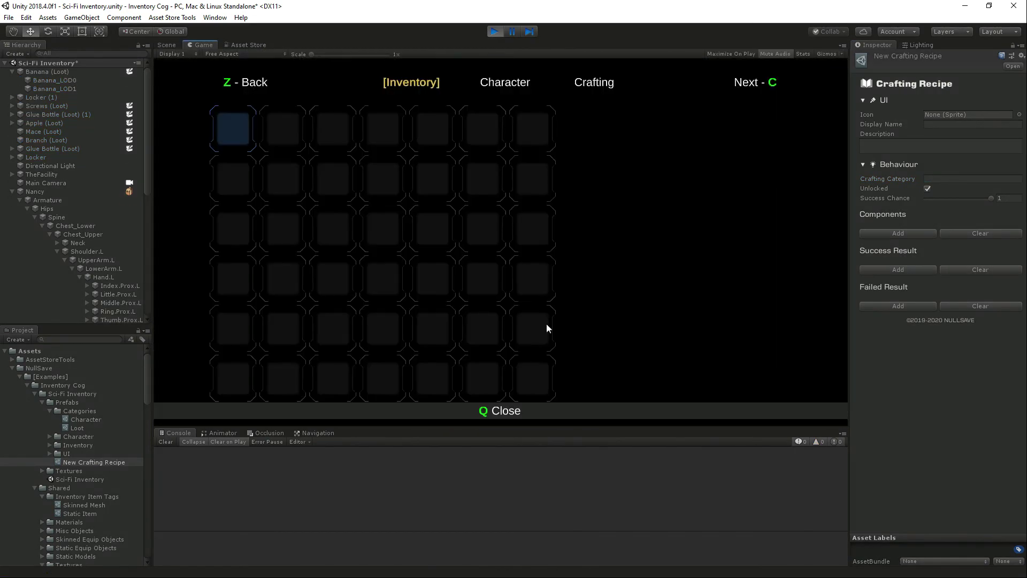
key("z")
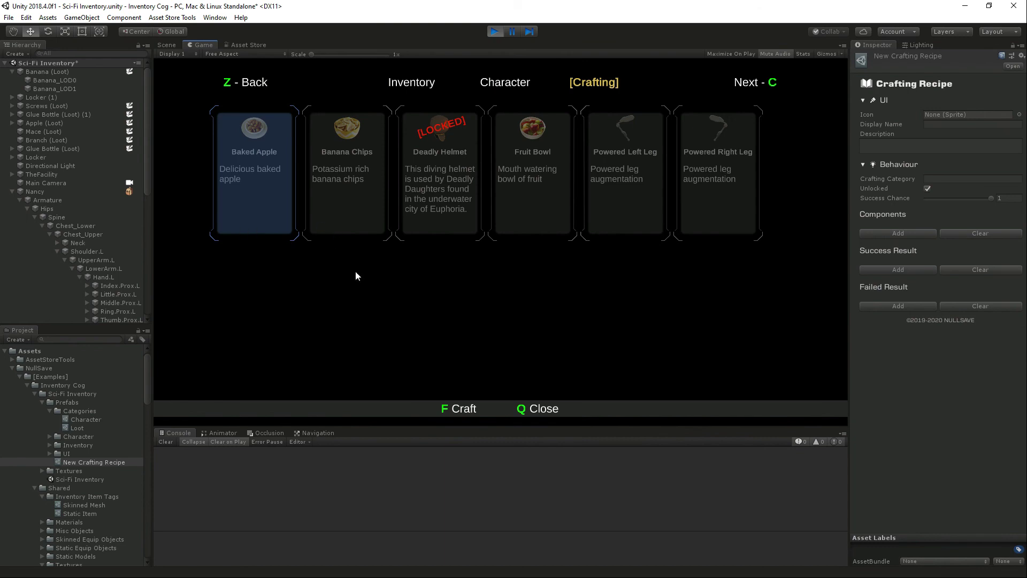
key("Right")
key("Right")
key("Right")
key("Right")
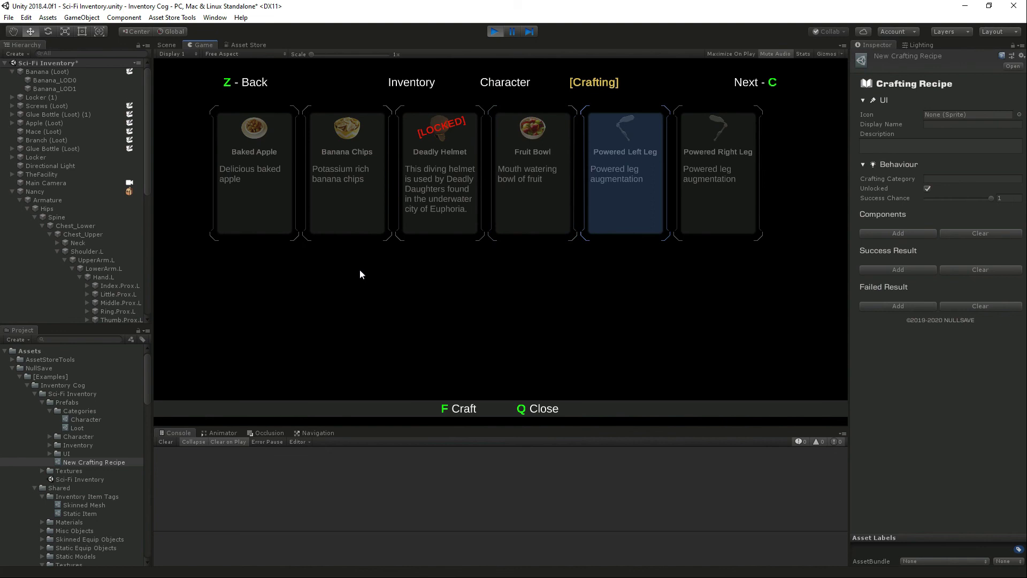
left_click(493, 34)
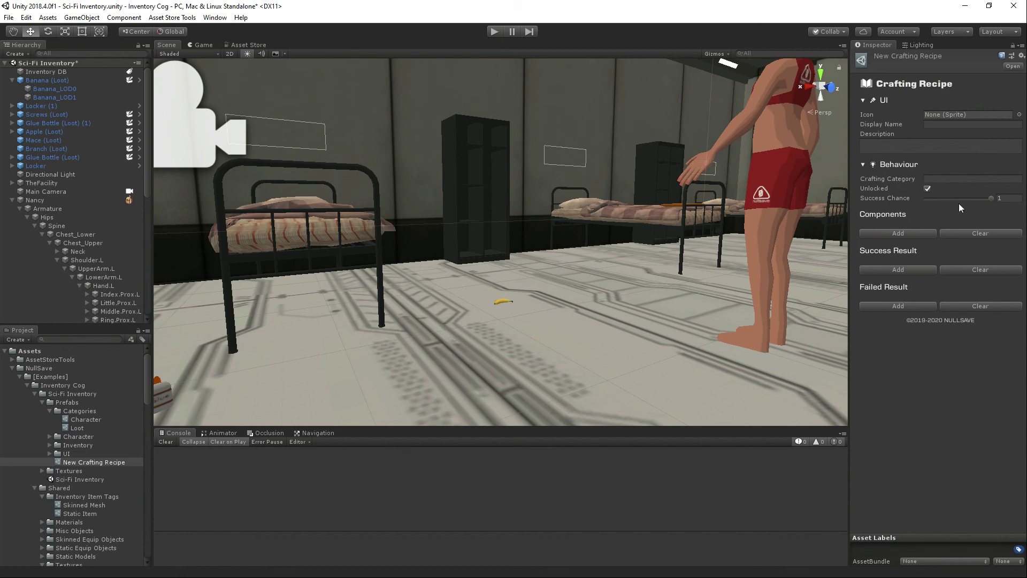
Step: Set the new crafting recipe's success chance to 0.309
left_click(1002, 198)
left_click_drag(991, 199, 946, 197)
Step: Add Branch with a count of 1 to the recipe's components, and add a second component entry
left_click(920, 233)
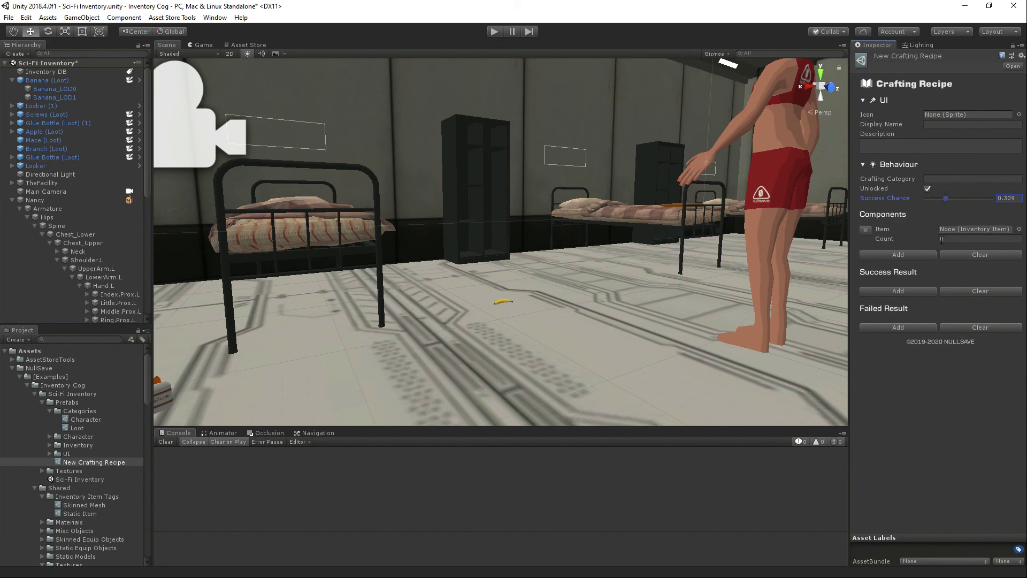
left_click(1020, 229)
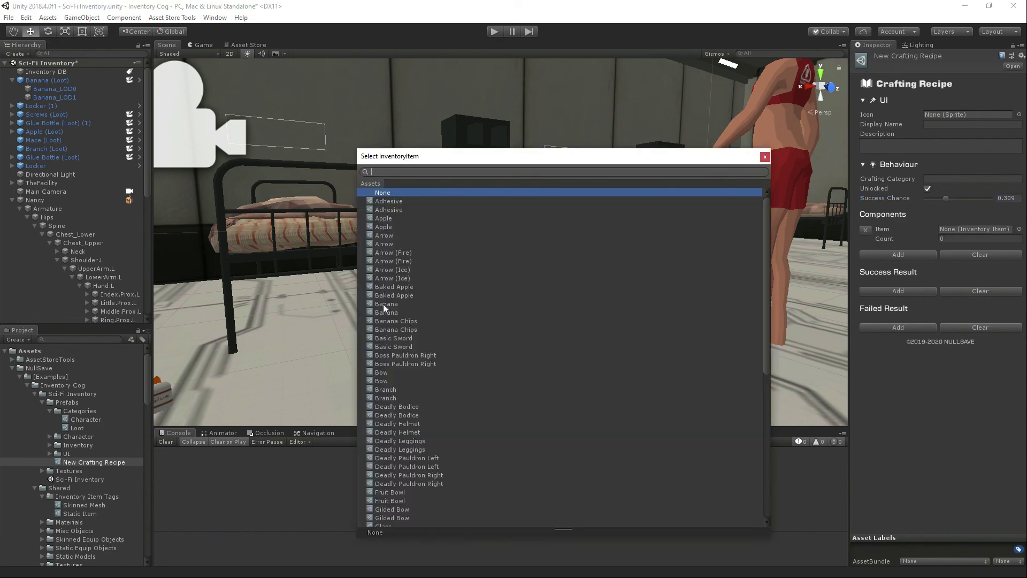
left_click(387, 390)
double_click(387, 389)
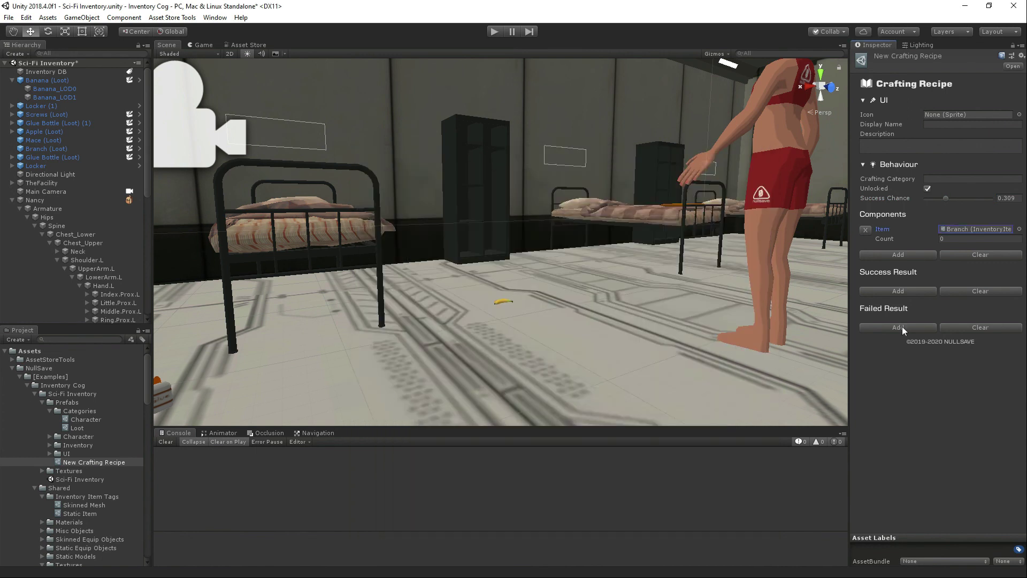
left_click(962, 241)
type("1")
left_click(910, 255)
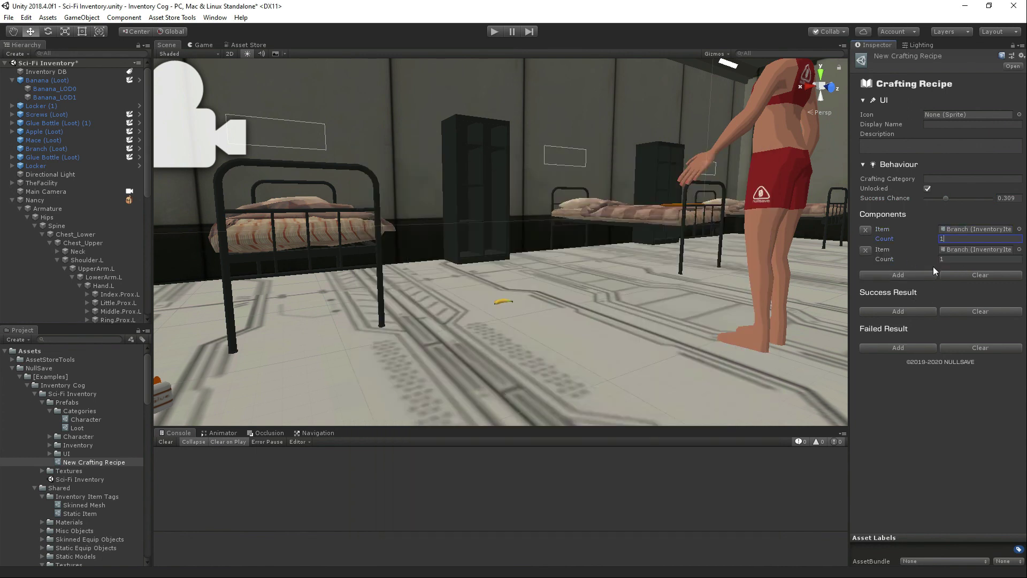
Step: Set the second component of the new crafting recipe to the Glass item
left_click(1019, 249)
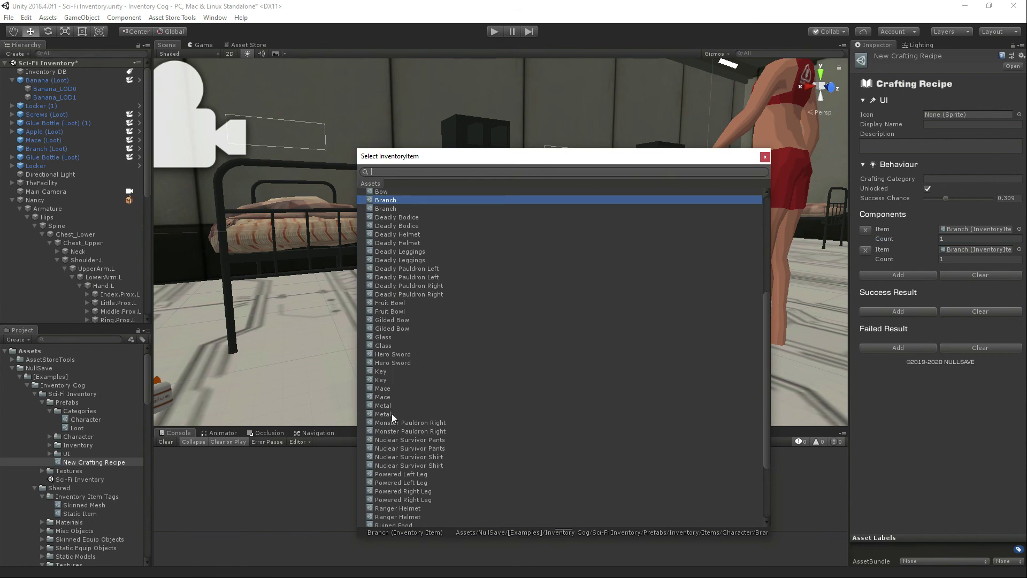
left_click(403, 432)
double_click(378, 336)
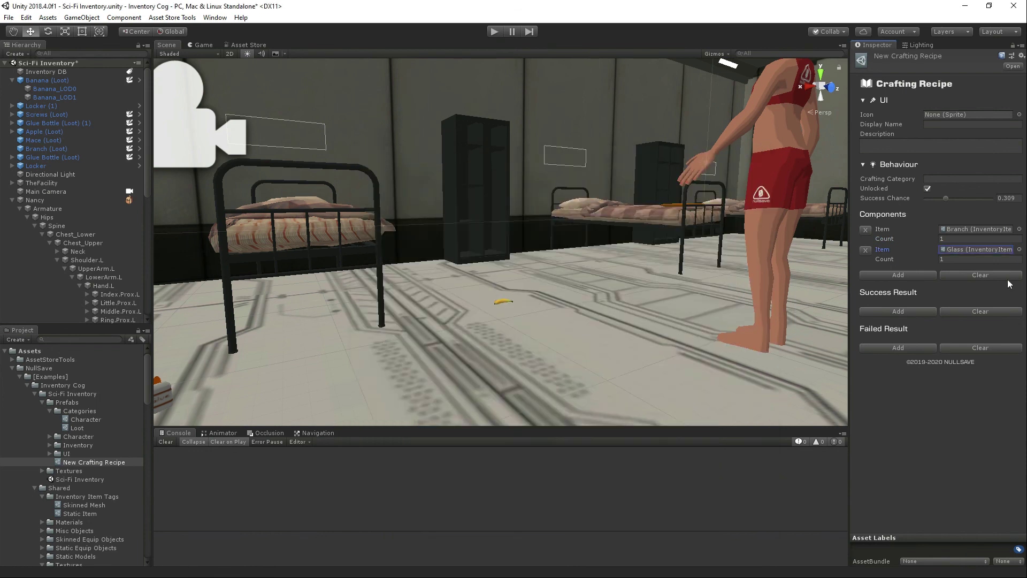
Step: Add Boss Pauldron Right with a count of 1 to the recipe's success results
left_click(911, 311)
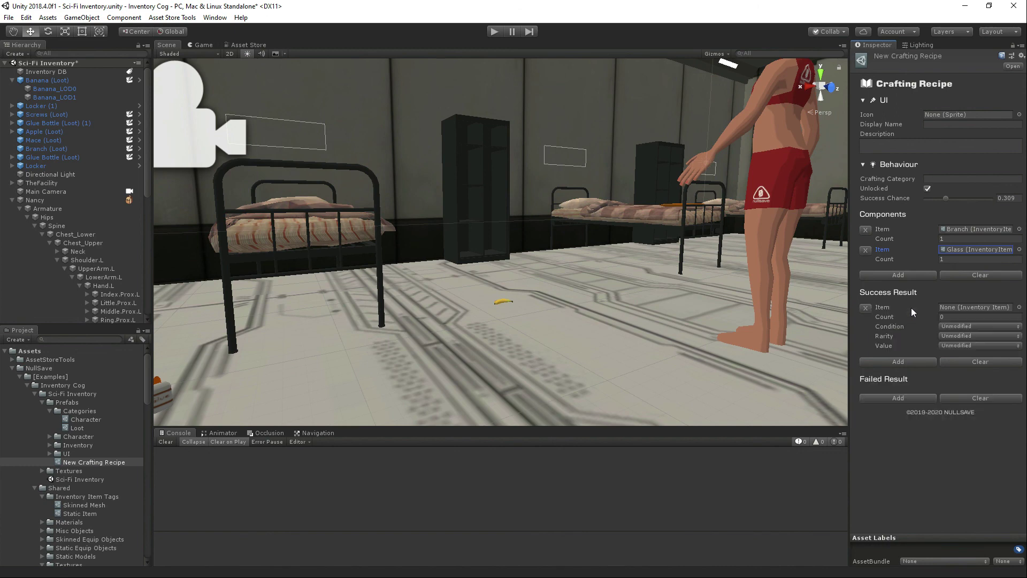
left_click(1019, 308)
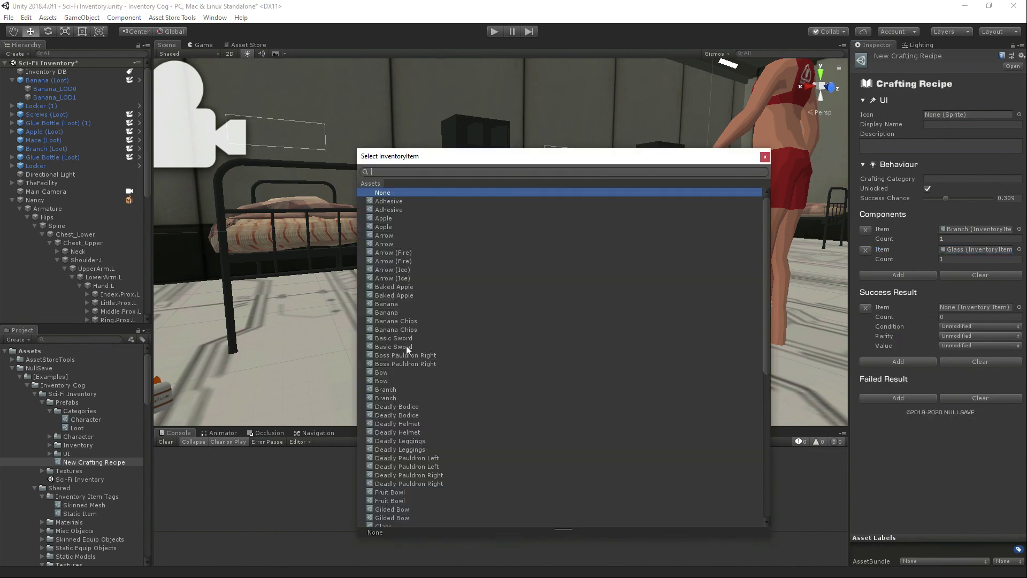
double_click(396, 355)
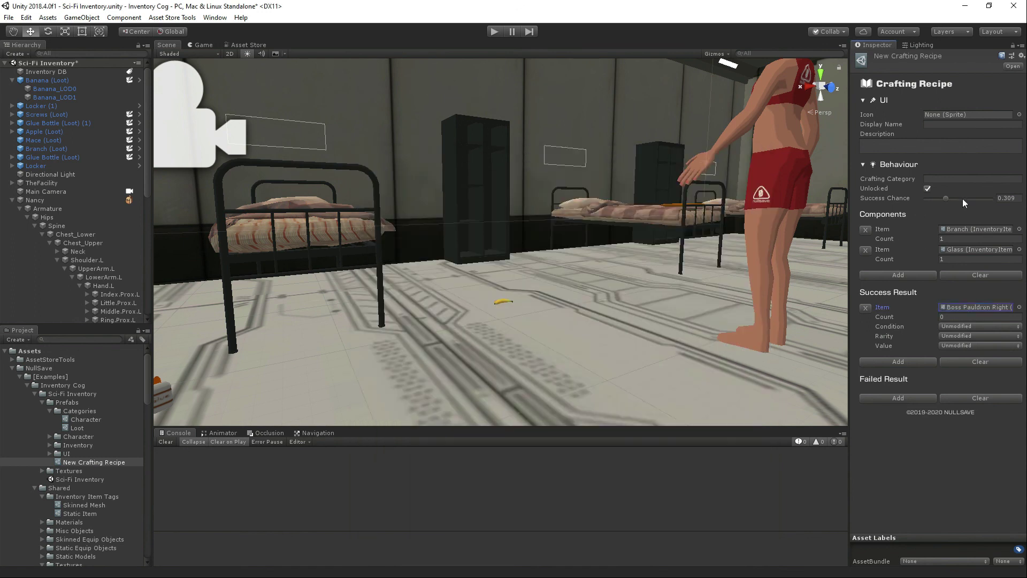
left_click(963, 316)
type("1")
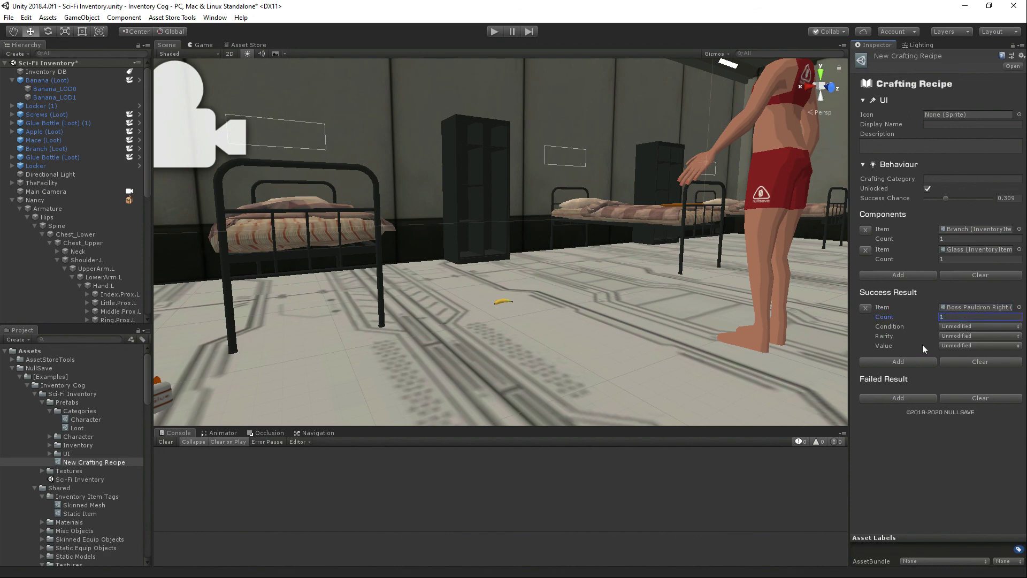
Step: Add a second success result entry and an empty failed result entry to the recipe
left_click(915, 361)
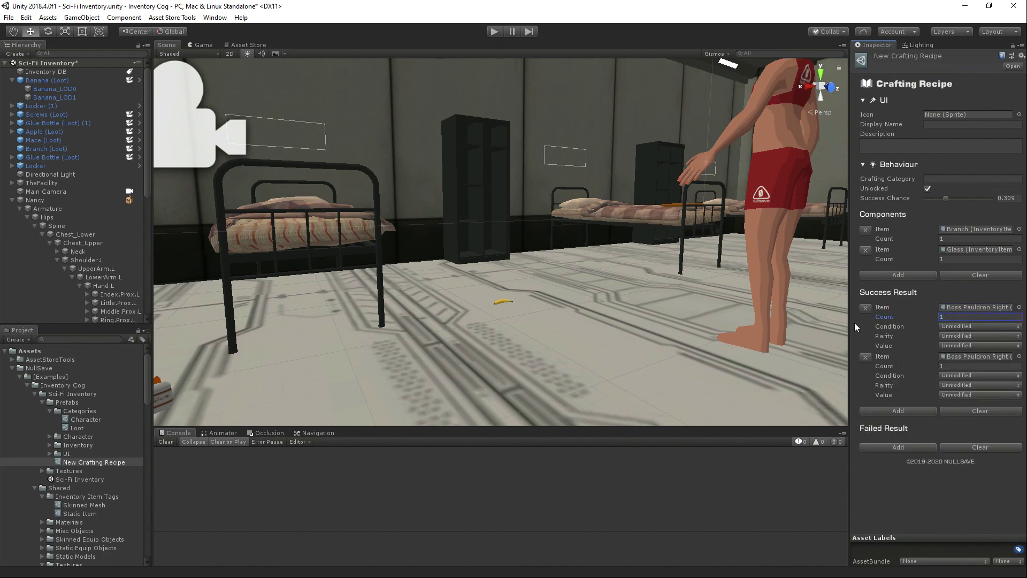
left_click(905, 449)
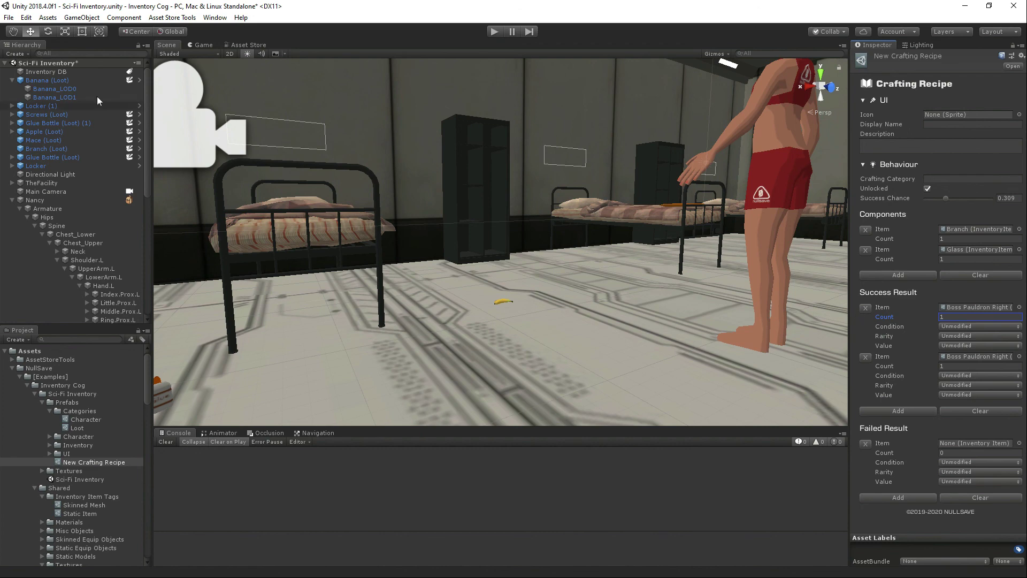
Step: Examine the Inventory DB's recipe list and Nancy's Inventory Cog failed crafting result settings, and collapse the component's Crafting and UI sections
left_click(55, 73)
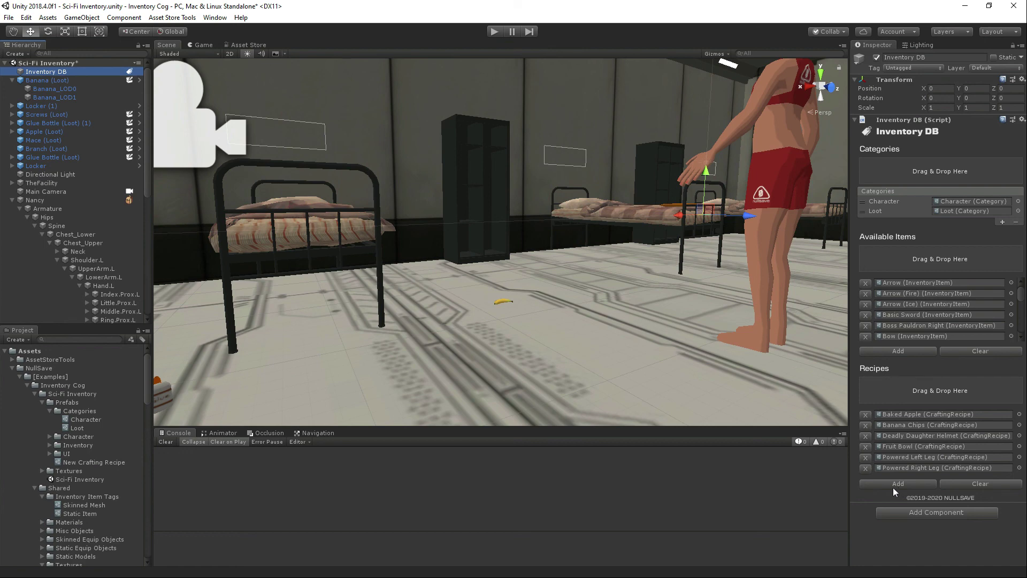
left_click(49, 201)
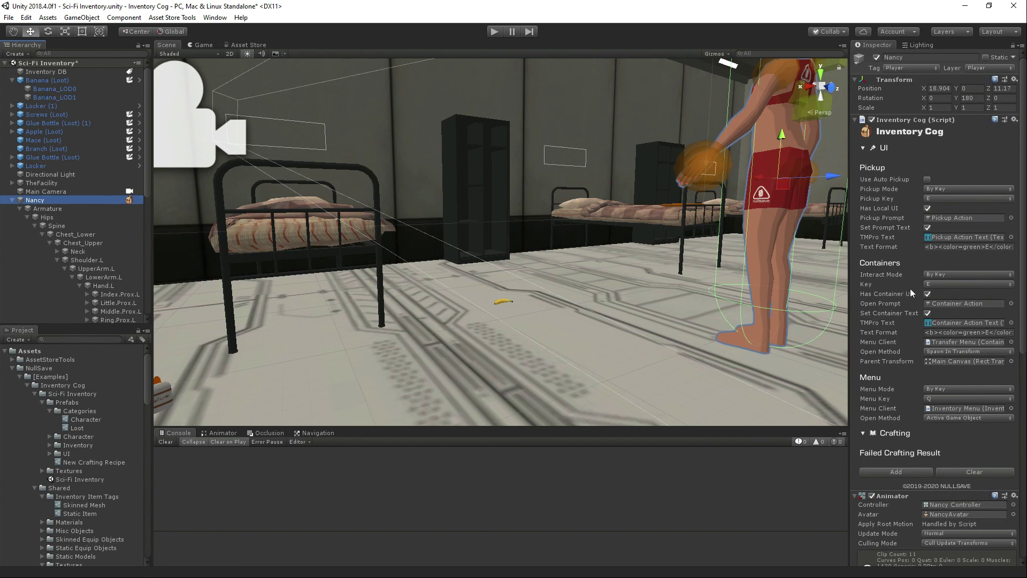
scroll(916, 268, "down", 3)
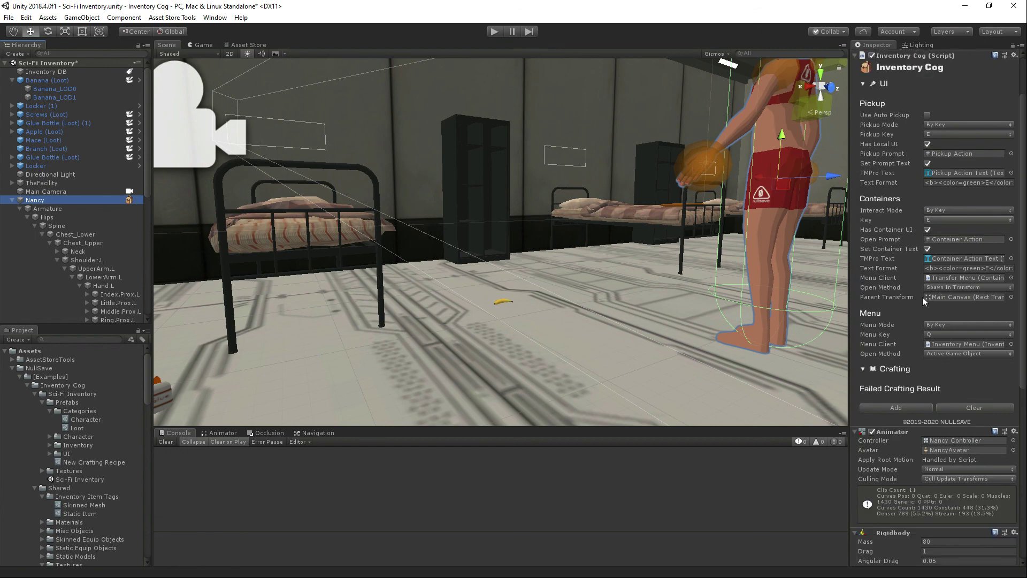
scroll(918, 297, "up", 2)
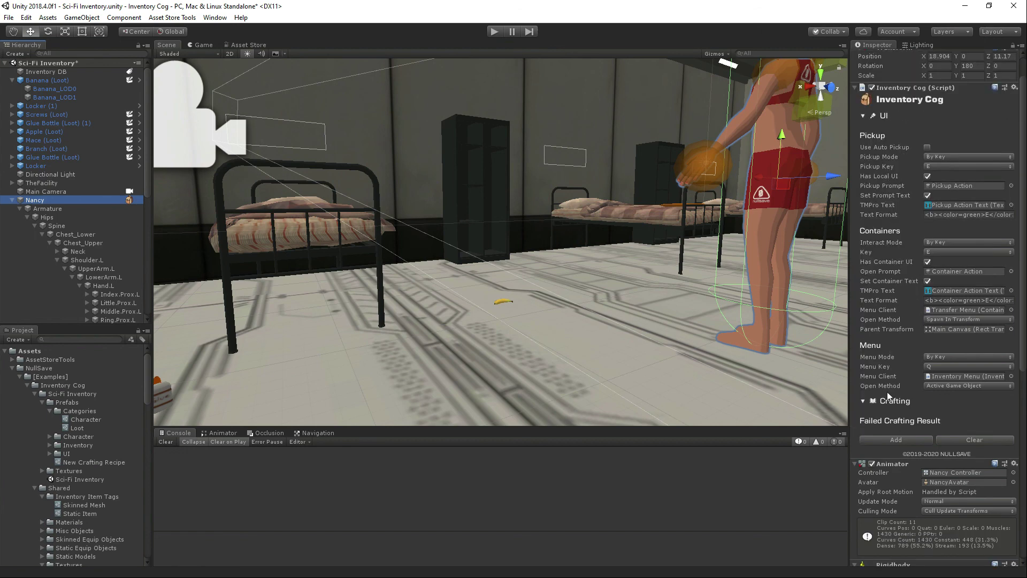
left_click(889, 403)
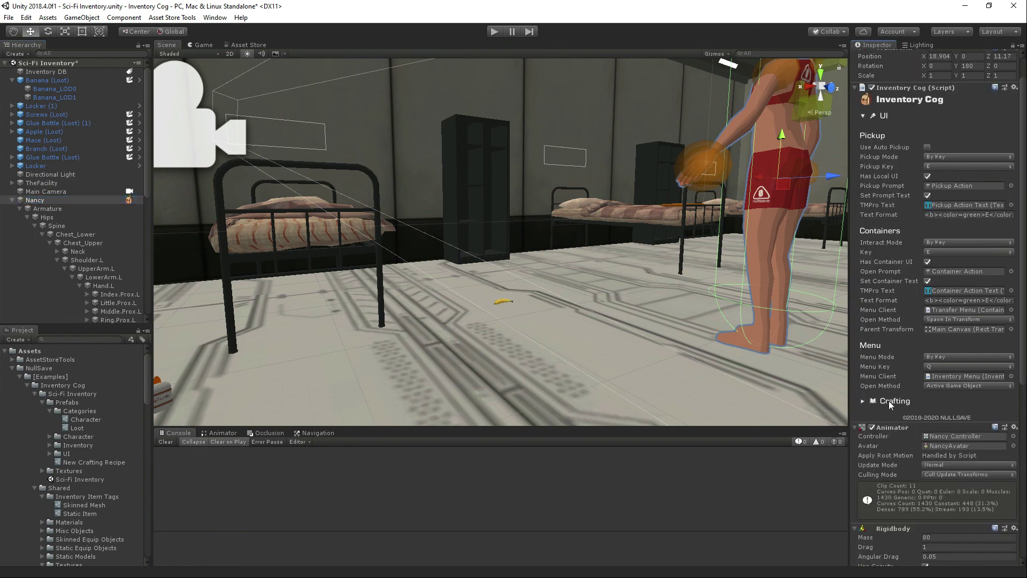
left_click(884, 117)
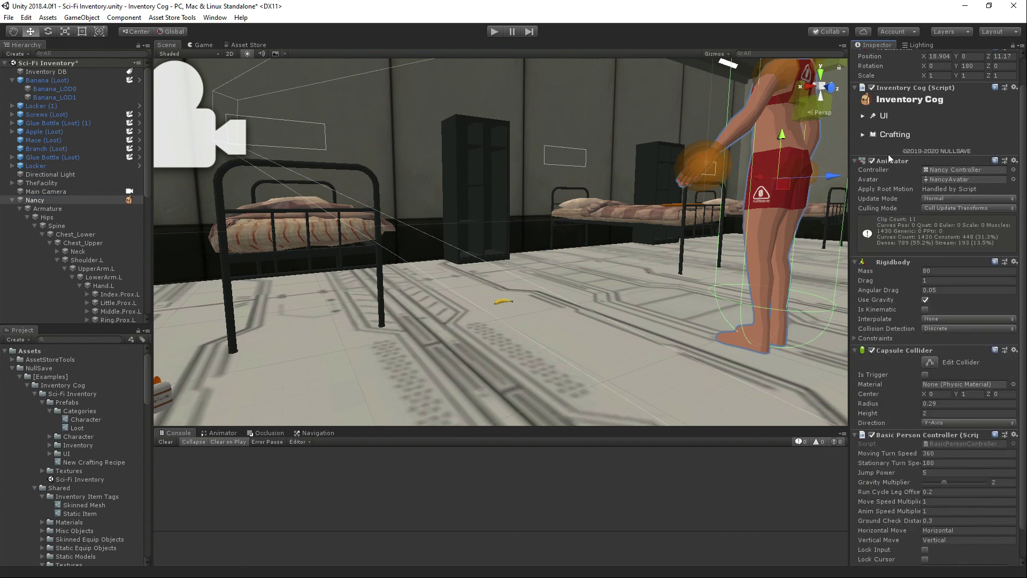
Step: Examine the Inventory Container settings of the locker beside the bed, switching Has Max Weight on and back off to view its option
left_click(468, 186)
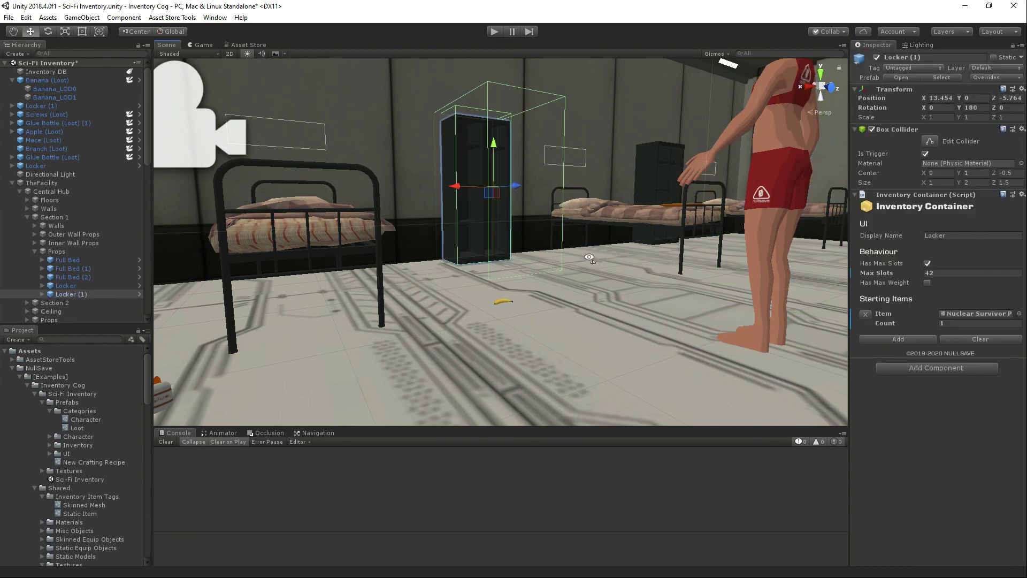
left_click_drag(589, 258, 559, 238, "alt")
scroll(560, 238, "up", 6, "alt")
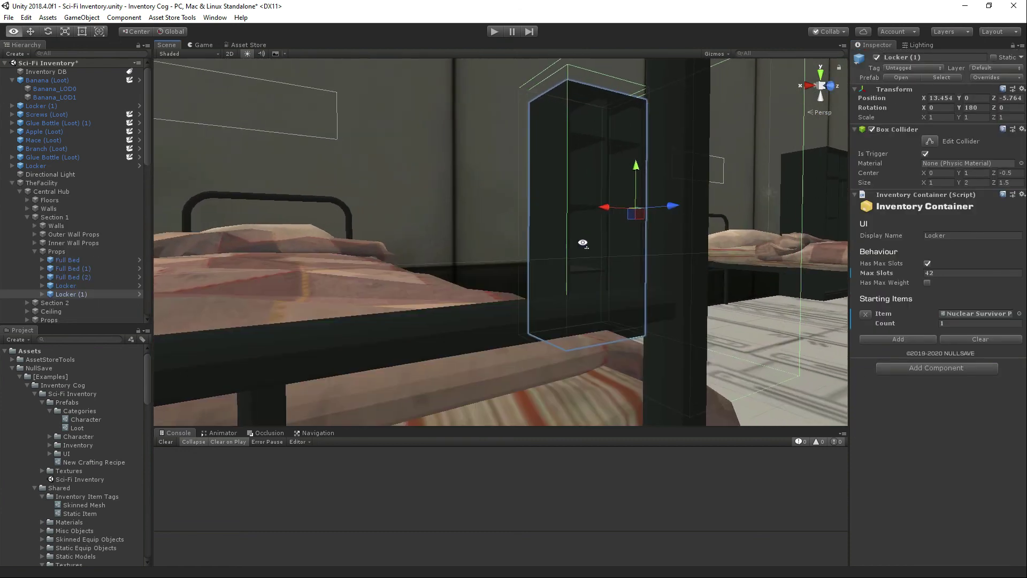
scroll(583, 243, "down", 5, "alt")
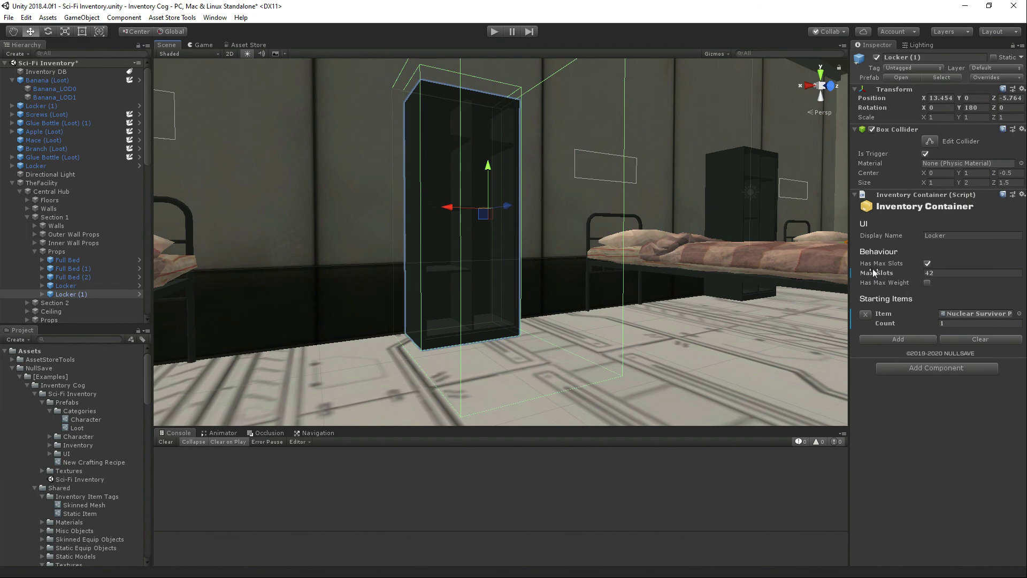
left_click(928, 283)
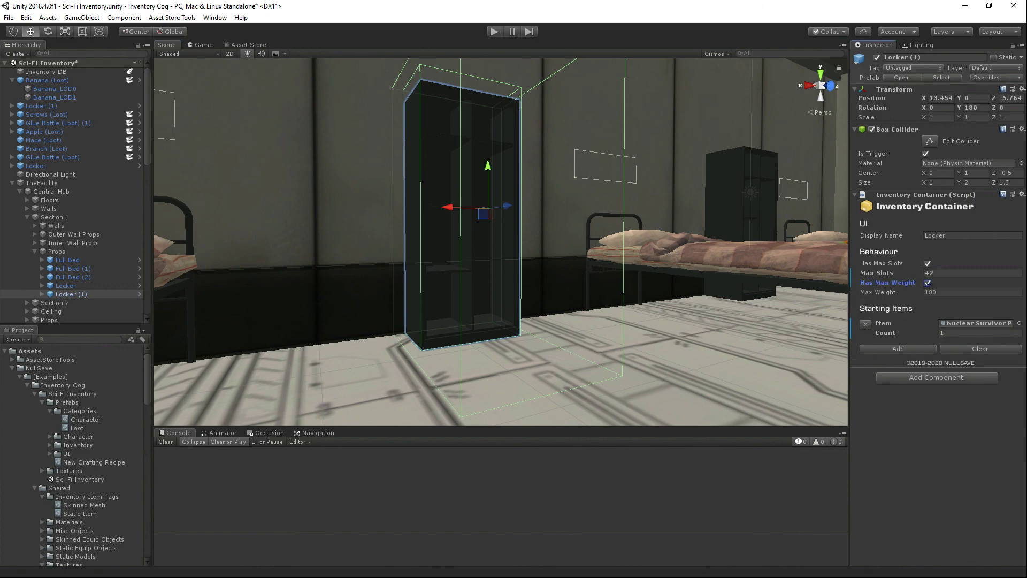
left_click(928, 283)
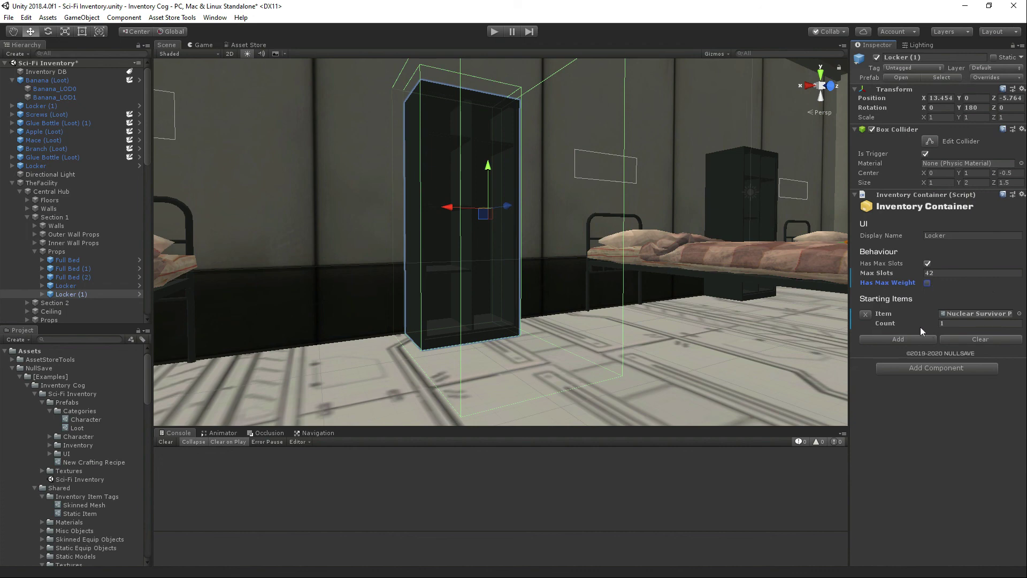